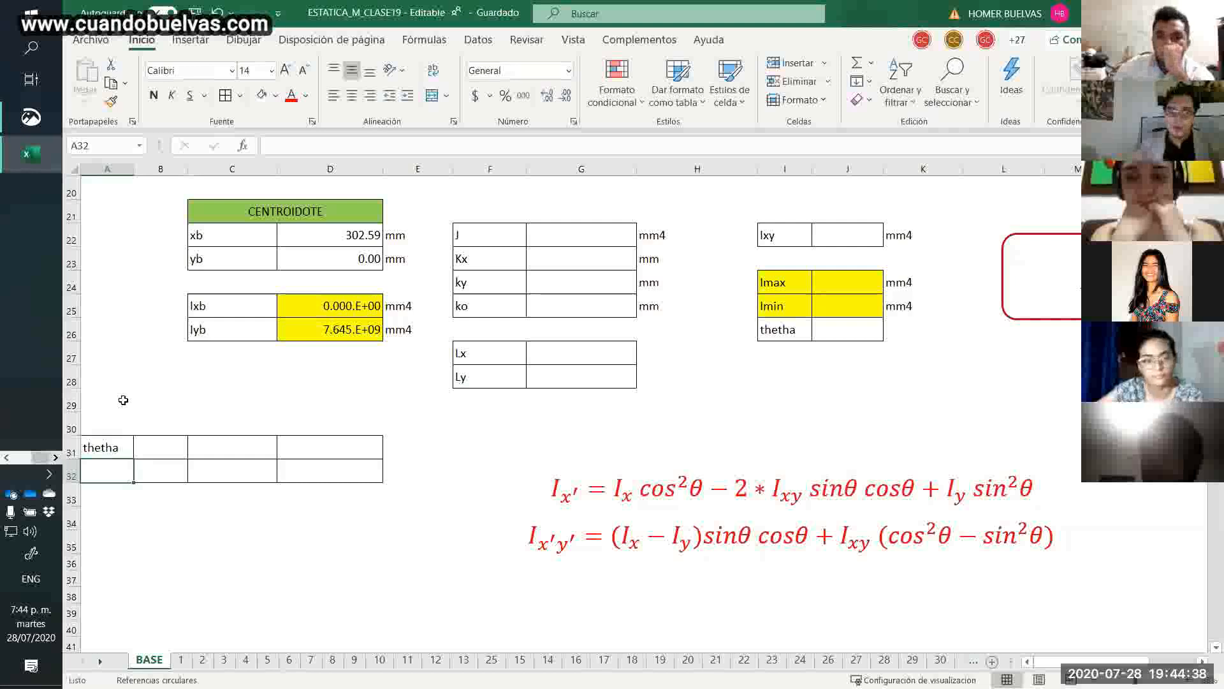
Enter the angles 0 and 10 in A32 and A33 under thetha, adding cell borders to A33:D33.
{"action": "type", "text": "0"}
{"action": "key", "text": "Return"}
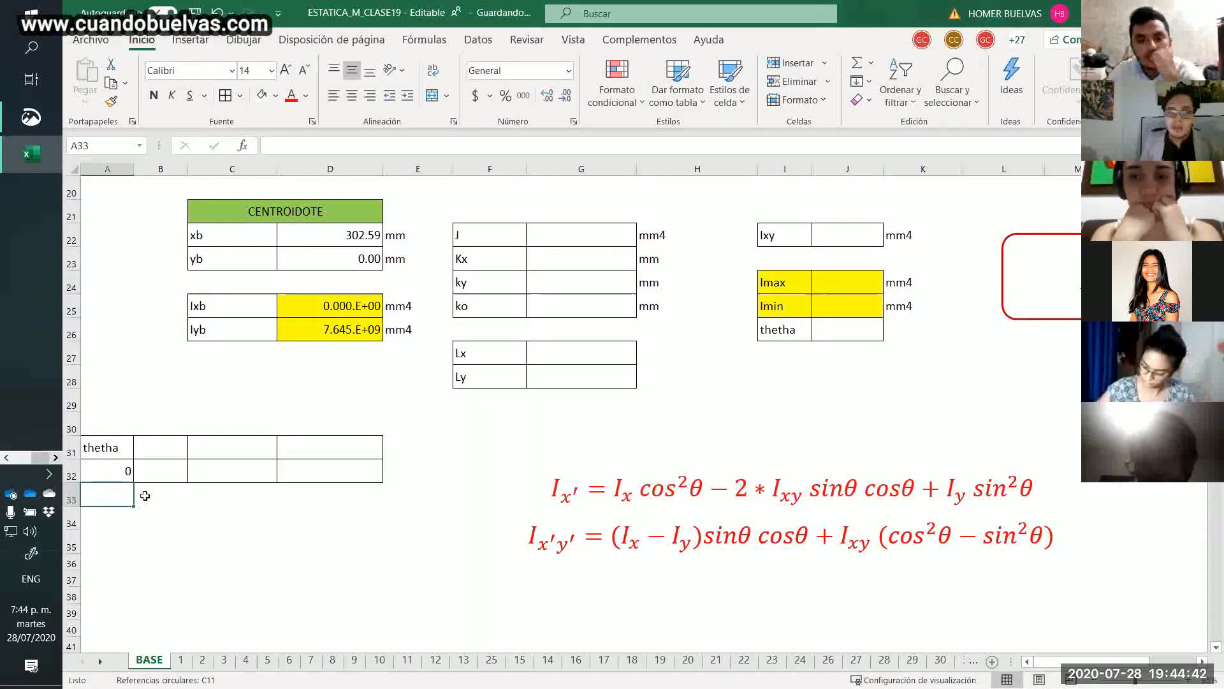
{"action": "left_click_drag", "start_coordinate": [118, 491], "coordinate": [303, 494]}
{"action": "left_click", "coordinate": [227, 96]}
{"action": "left_click", "coordinate": [115, 489]}
{"action": "type", "text": "1"}
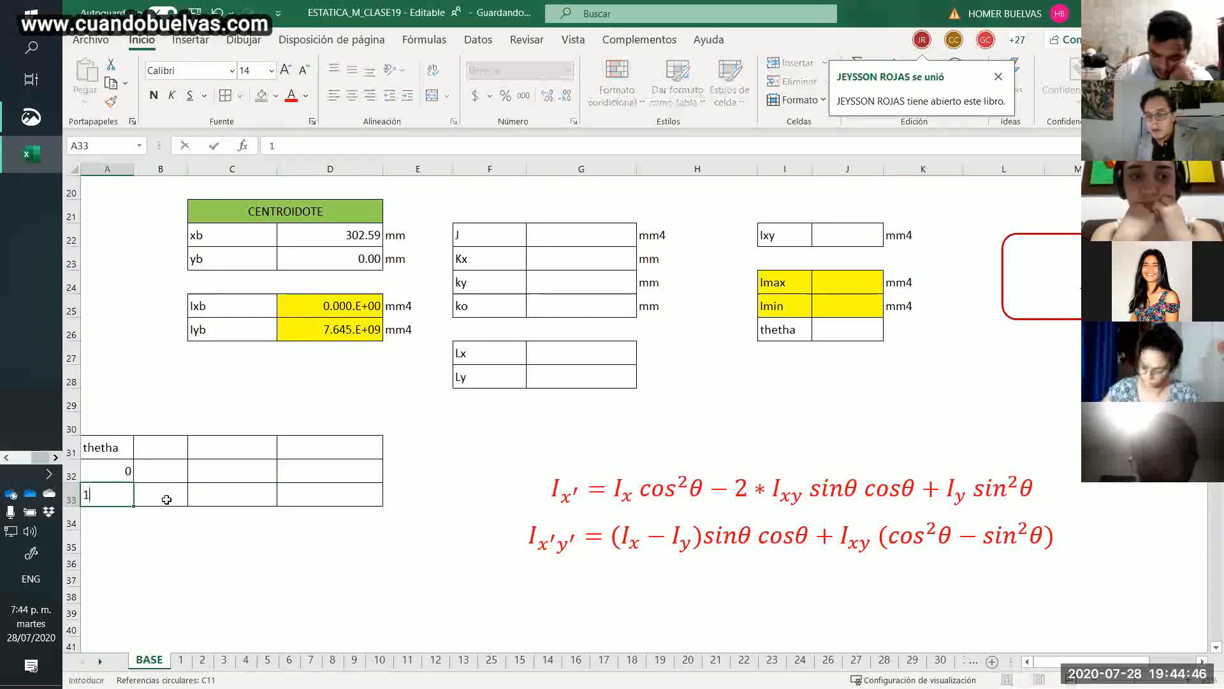
{"action": "type", "text": "0"}
{"action": "key", "text": "Return"}
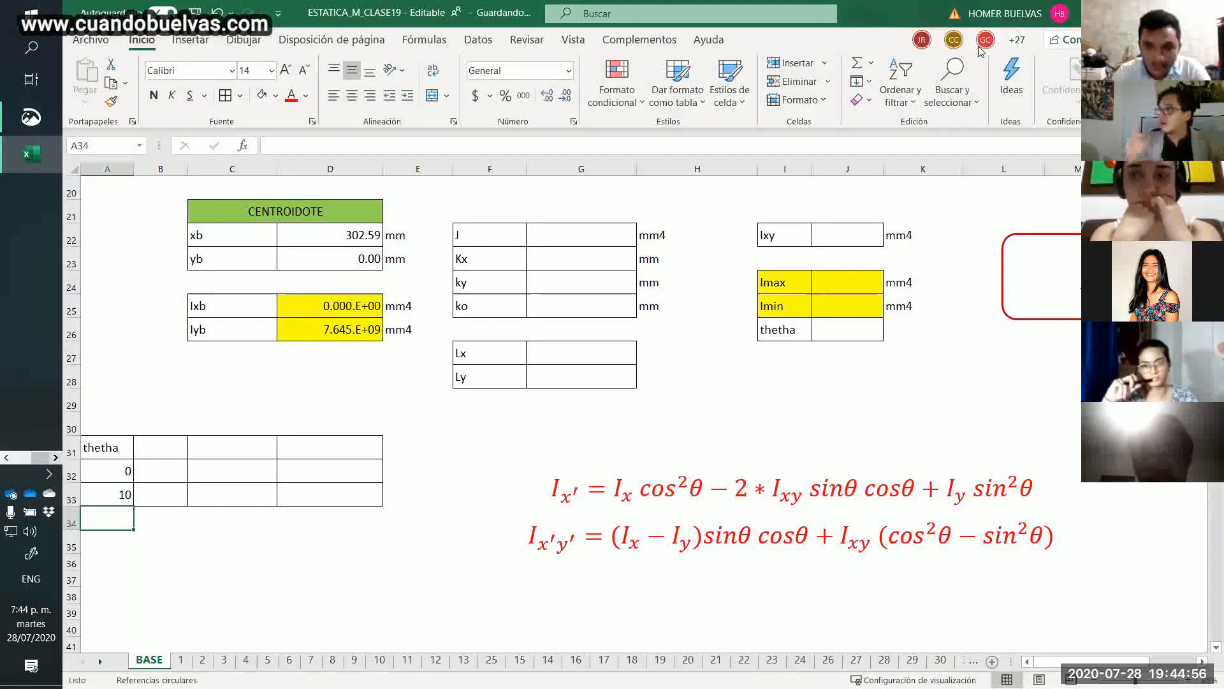
Extend the thetha series from A32:A33 down to A50 in increments of 10, up to 180.
{"action": "mouse_move", "coordinate": [980, 51]}
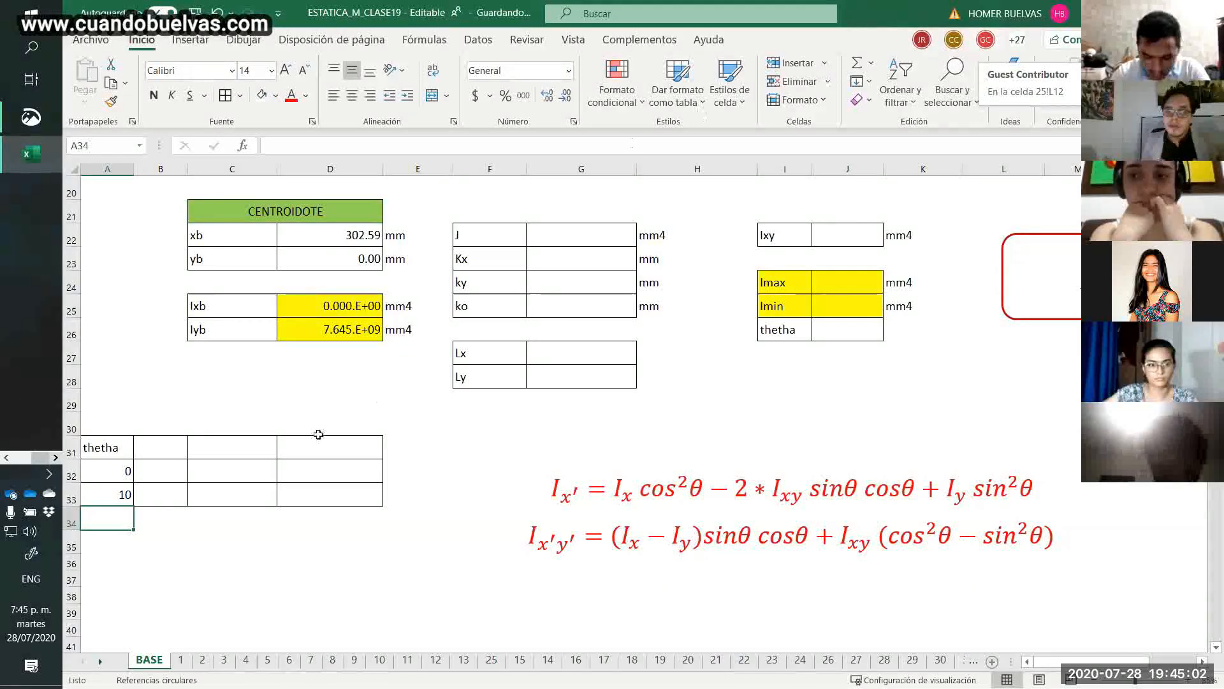
{"action": "left_click_drag", "start_coordinate": [128, 470], "coordinate": [131, 495]}
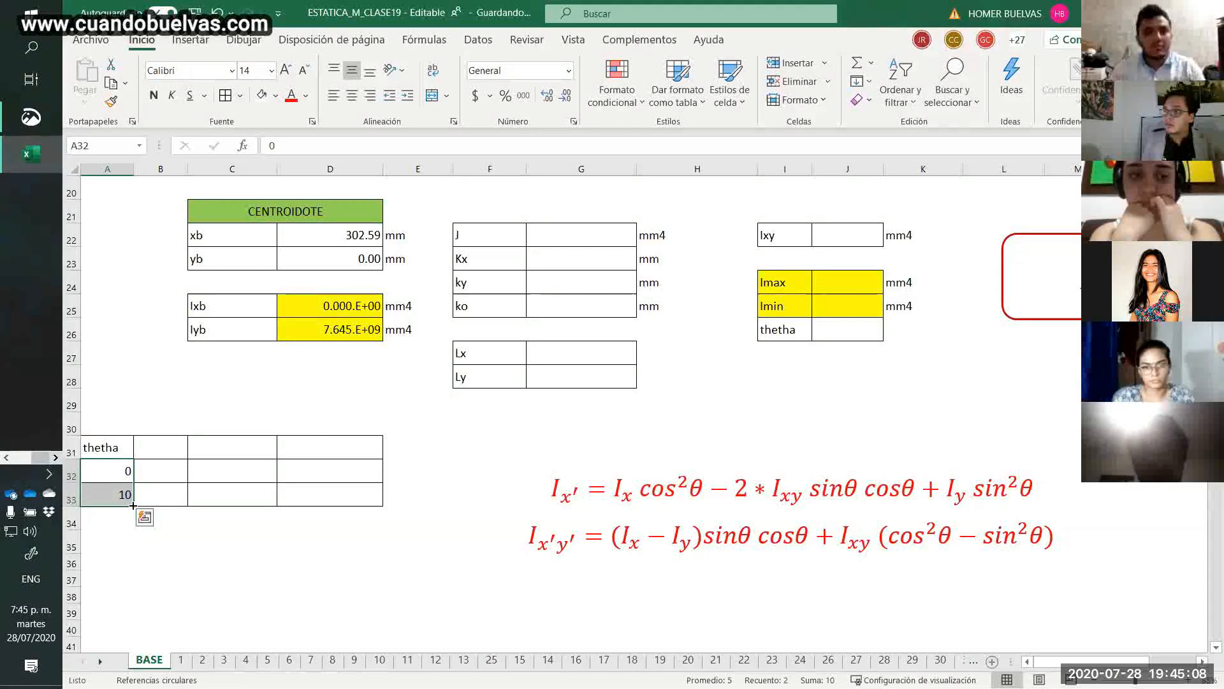
{"action": "left_click_drag", "start_coordinate": [133, 505], "coordinate": [120, 579]}
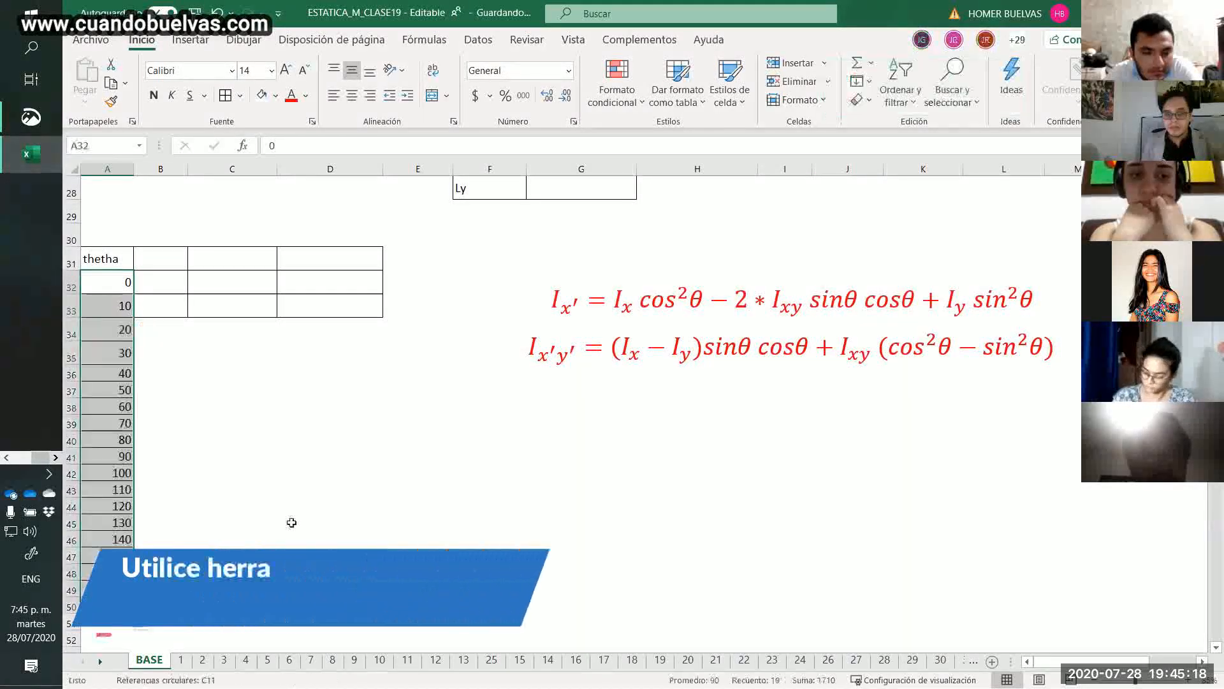
{"action": "left_click", "coordinate": [282, 426]}
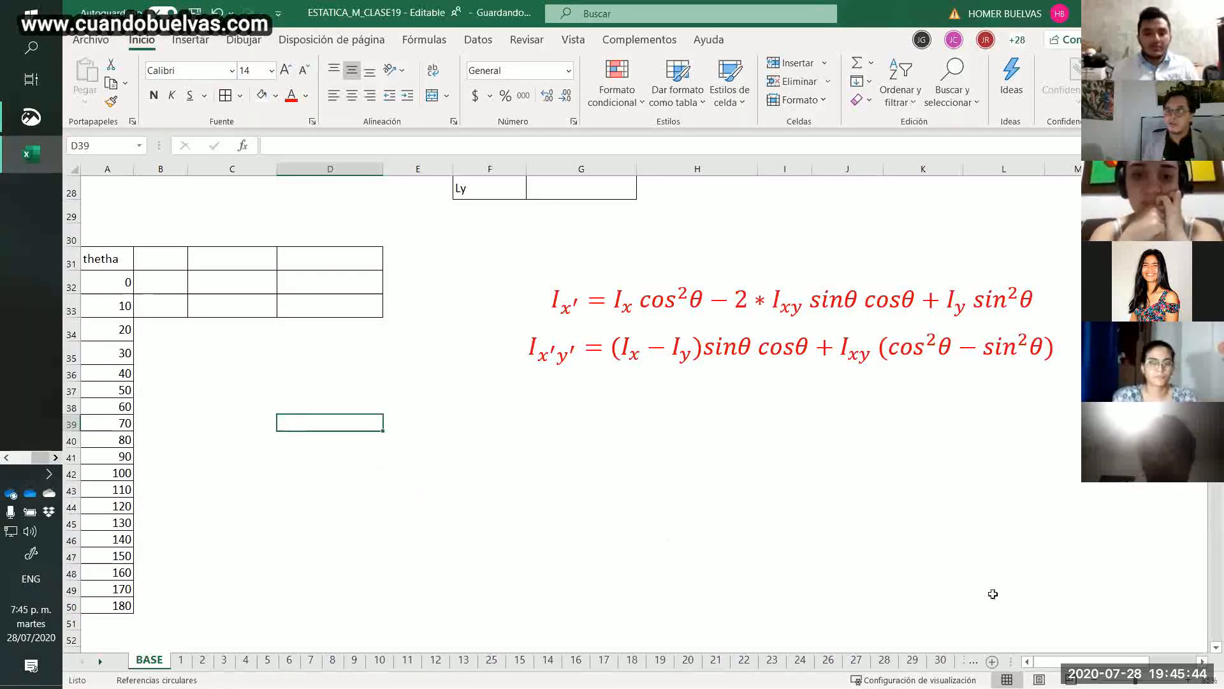
Add the column header "the (rad)" in B31 beside thetha.
{"action": "left_click_drag", "start_coordinate": [147, 259], "coordinate": [182, 603]}
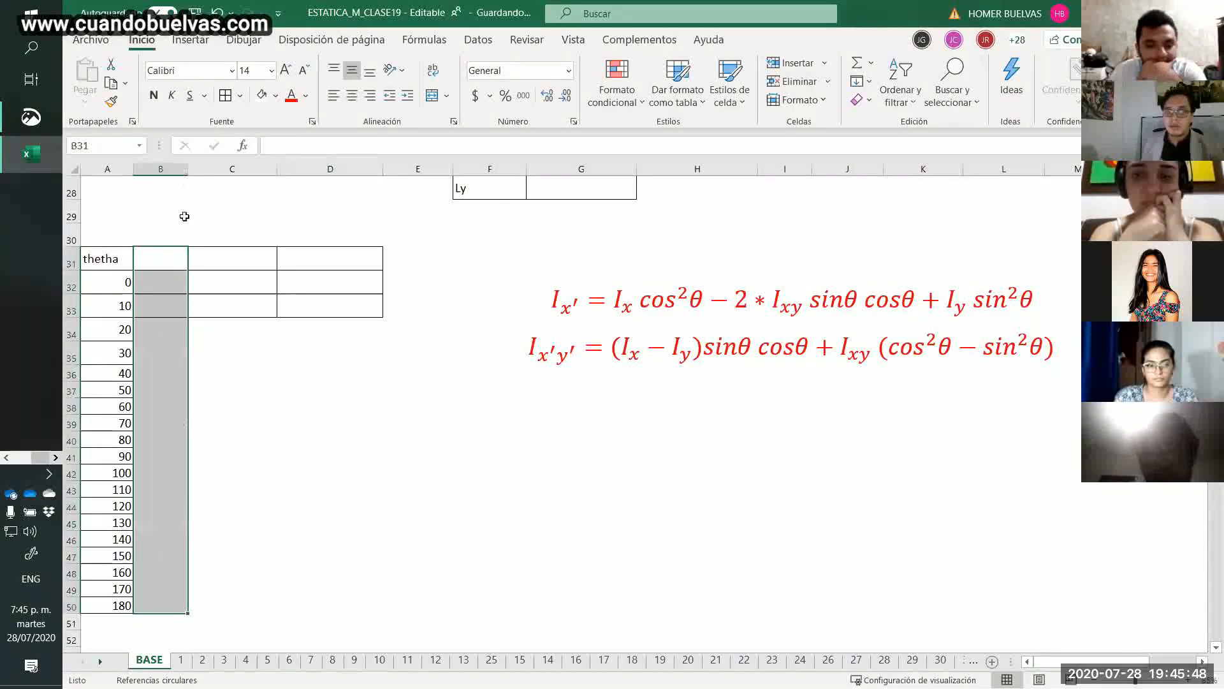
{"action": "left_click", "coordinate": [175, 261]}
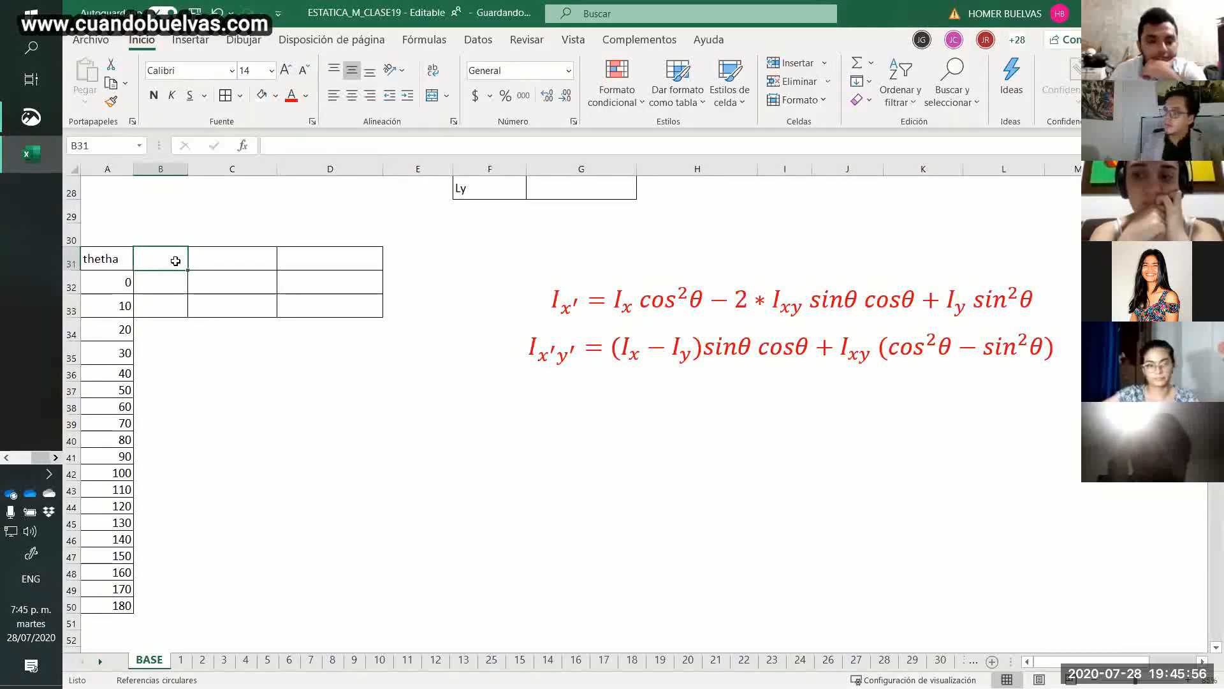
{"action": "type", "text": "the"}
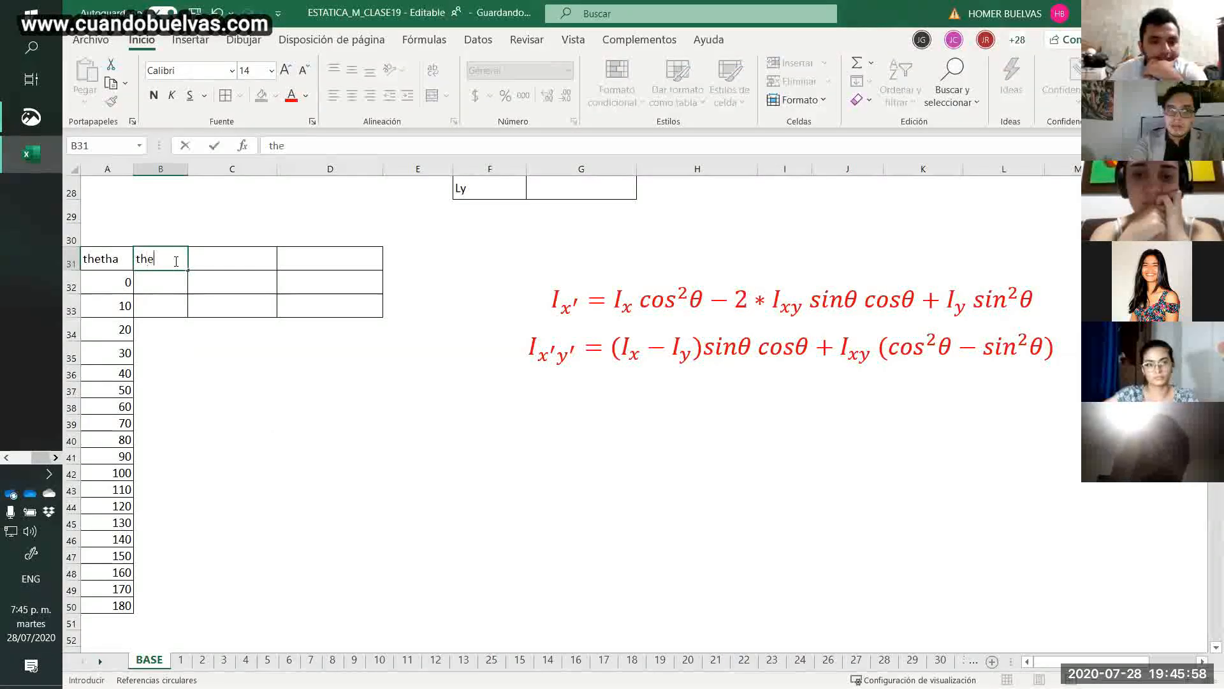
{"action": "type", "text": " (rad)"}
{"action": "key", "text": "Return"}
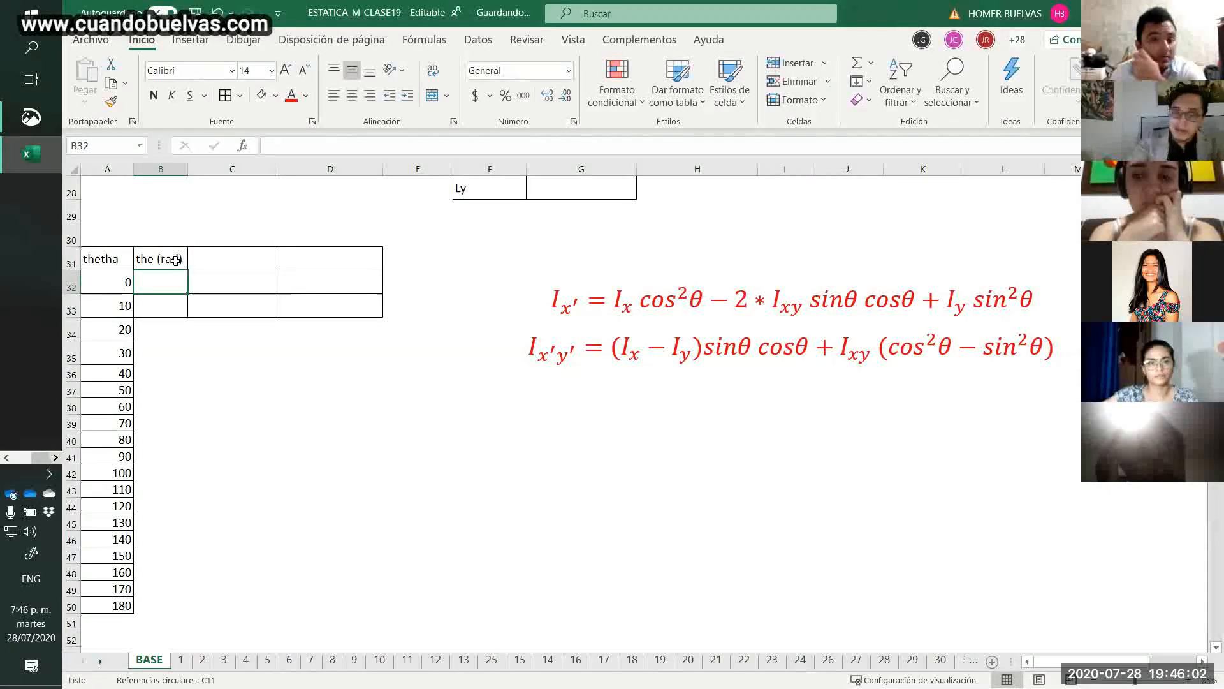
Convert the angles to radians with =RADIANES(A32) in B32 and fill the formula down to the 180 row.
{"action": "type", "text": "=radi"}
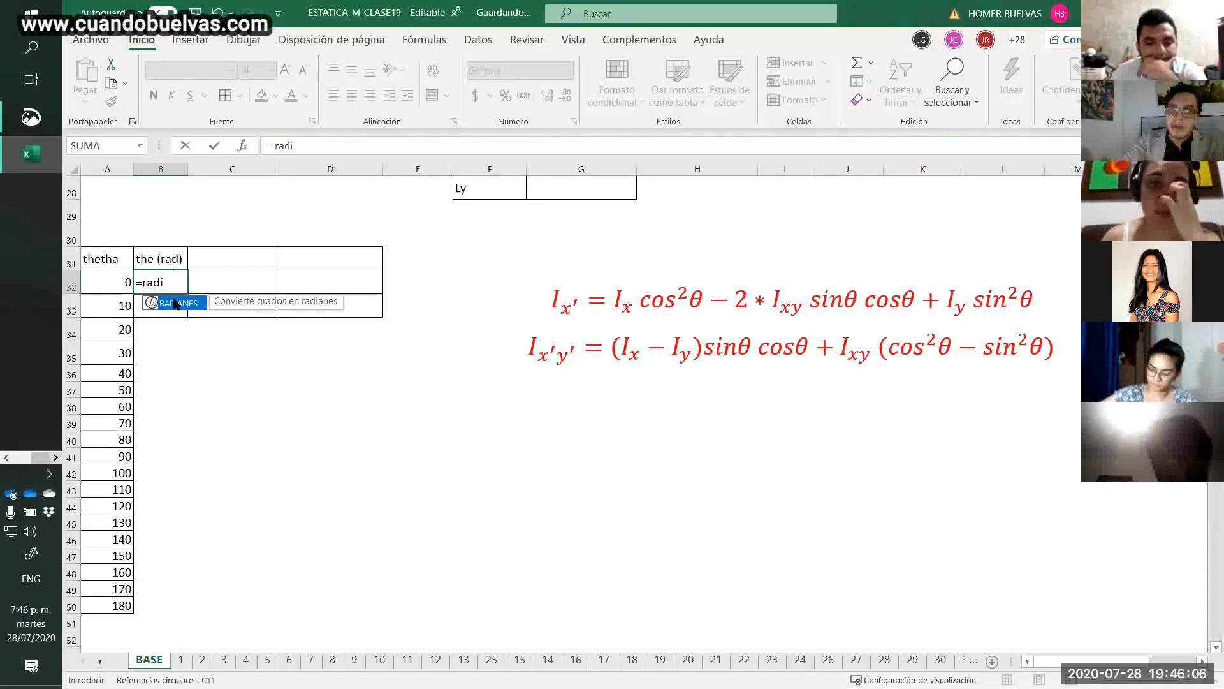
{"action": "double_click", "coordinate": [176, 303]}
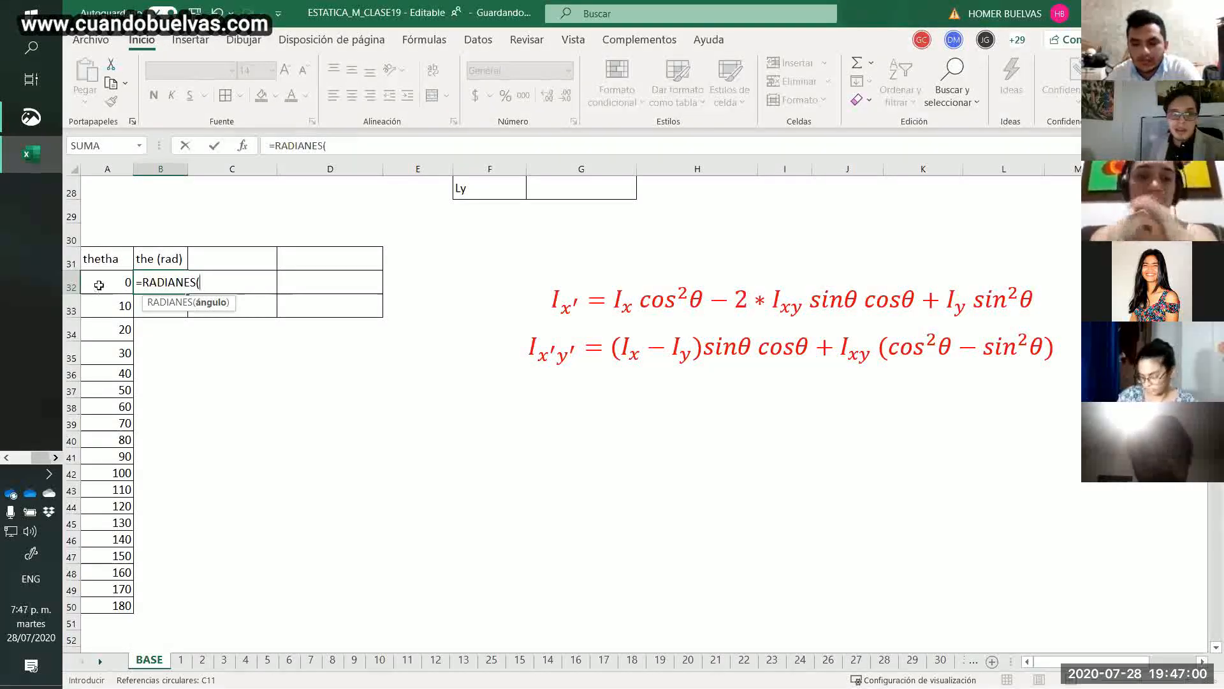
{"action": "left_click", "coordinate": [98, 285]}
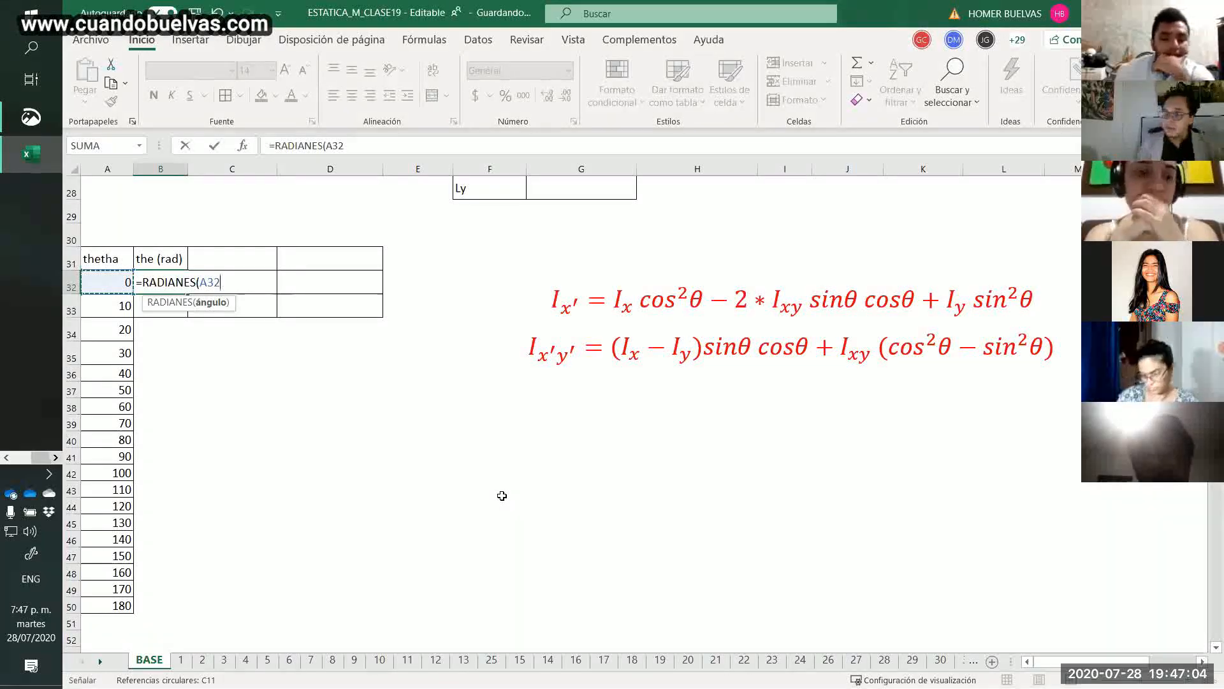
{"action": "type", "text": ")"}
{"action": "key", "text": "Return"}
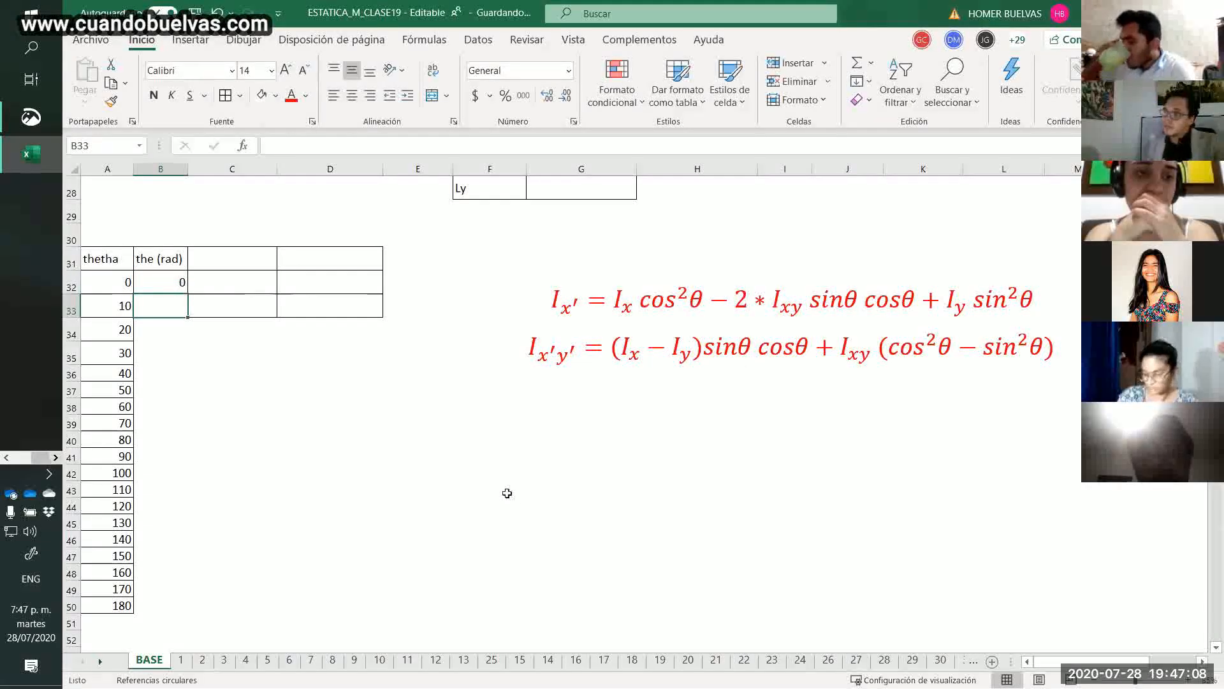
{"action": "left_click", "coordinate": [169, 286]}
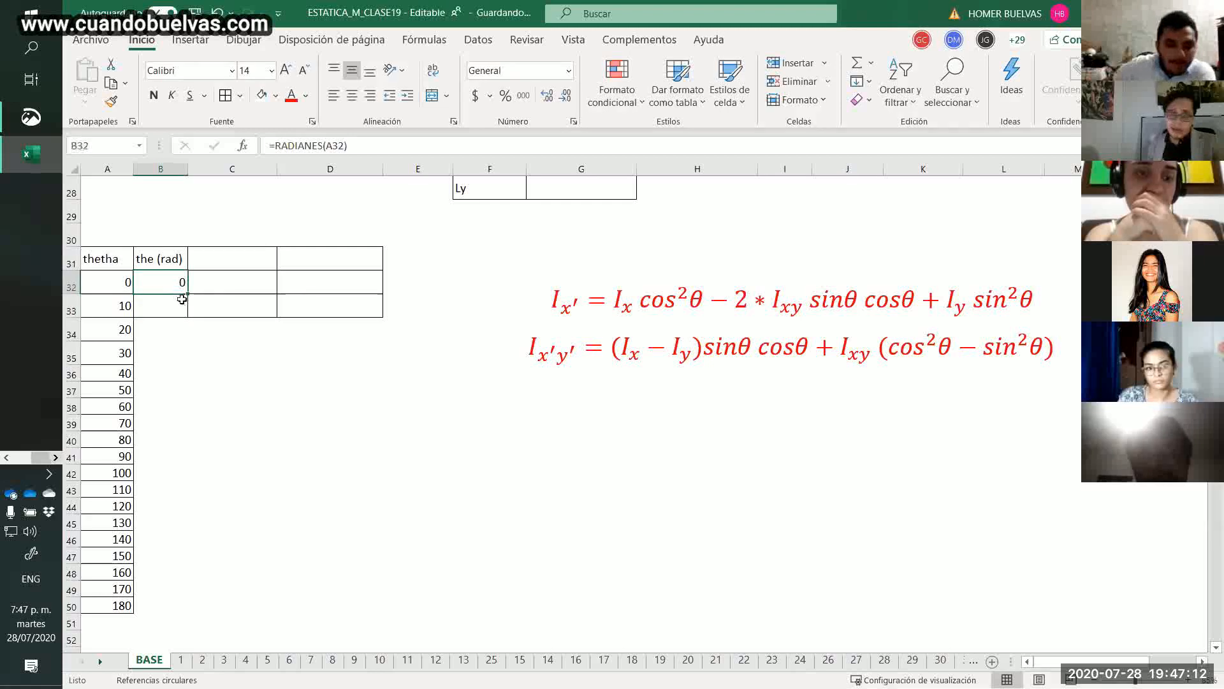
{"action": "left_click_drag", "start_coordinate": [190, 295], "coordinate": [192, 609]}
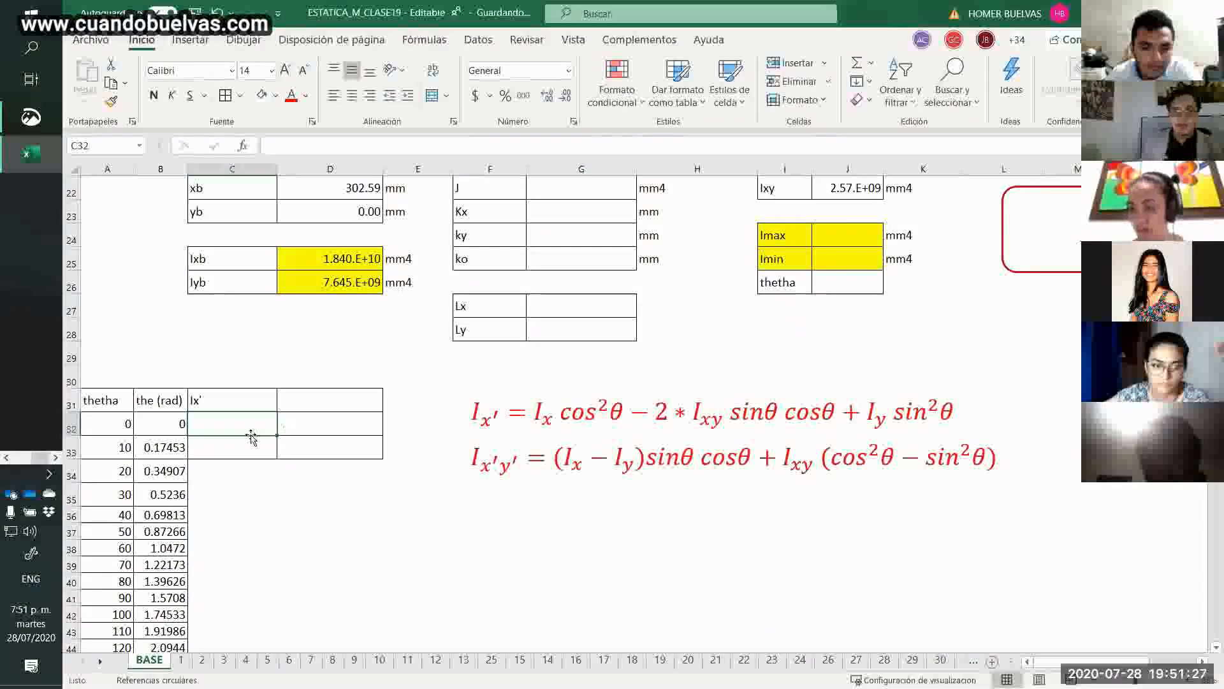
{"action": "left_click", "coordinate": [252, 441]}
{"action": "type", "text": "="}
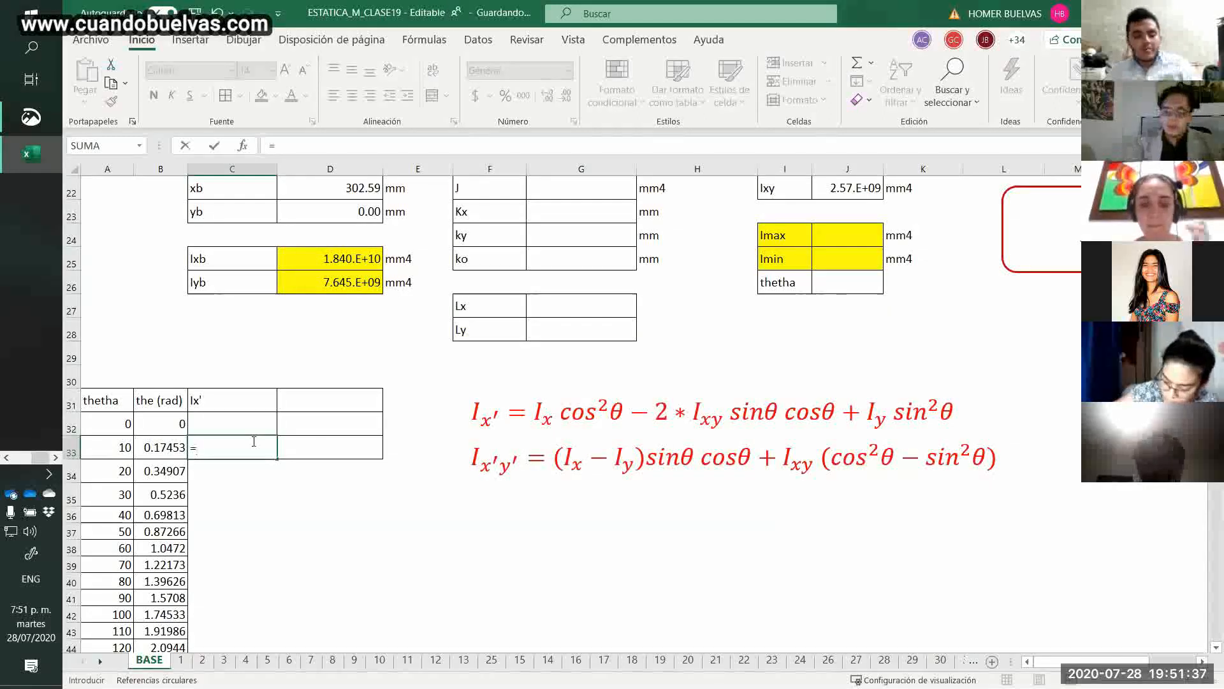
{"action": "type", "text": "("}
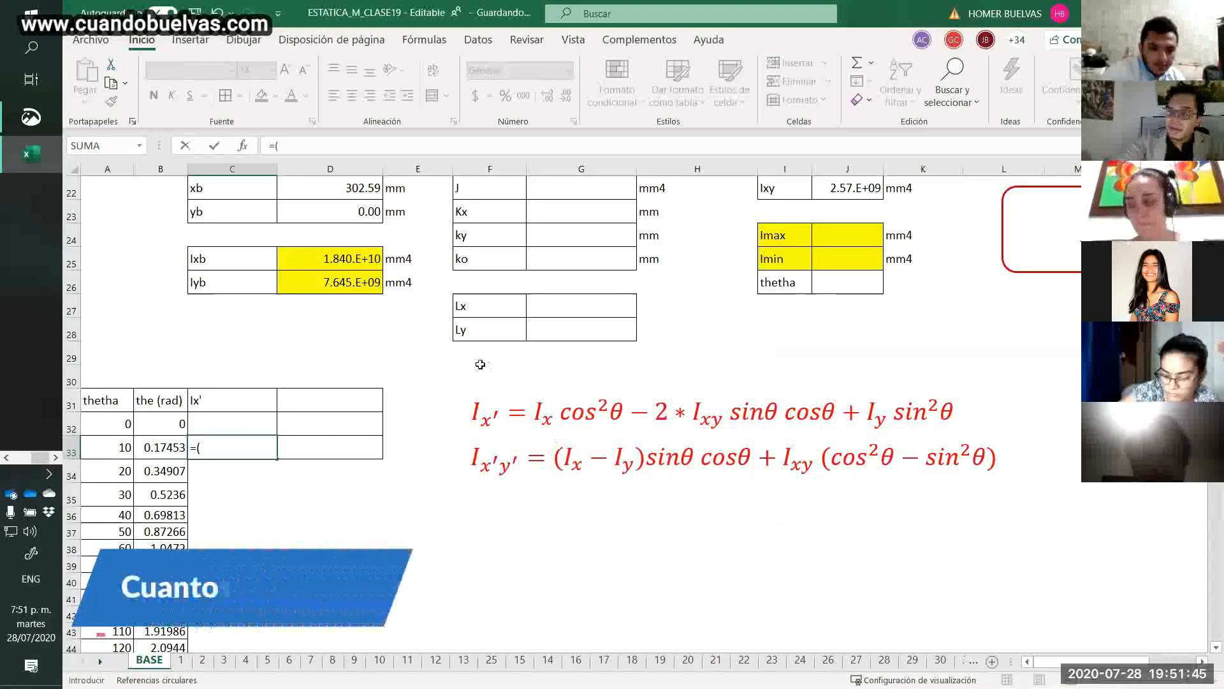
{"action": "left_click", "coordinate": [345, 258]}
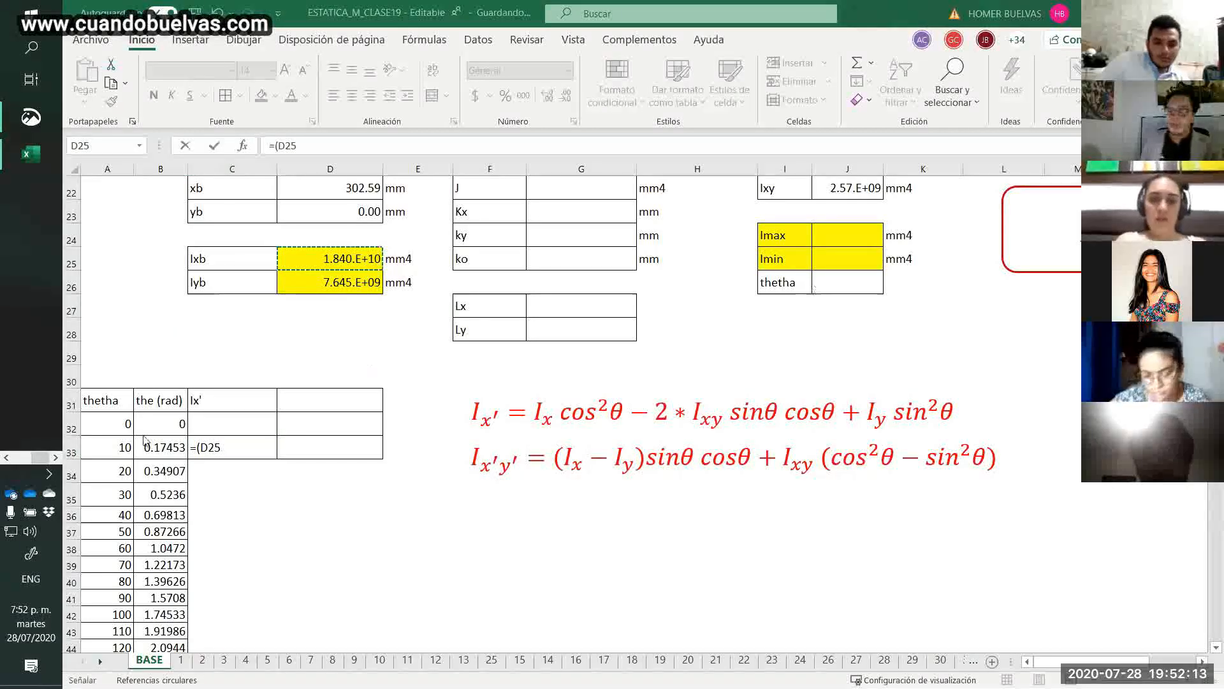
{"action": "left_click", "coordinate": [231, 452]}
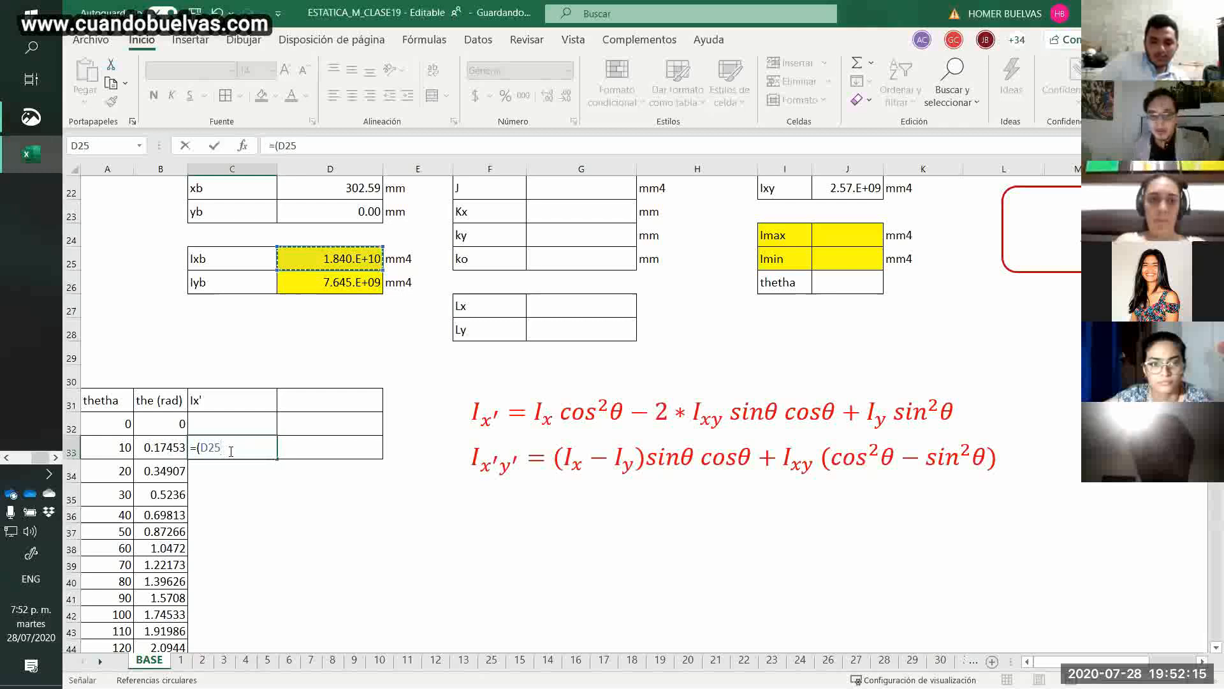
{"action": "key", "text": "F4"}
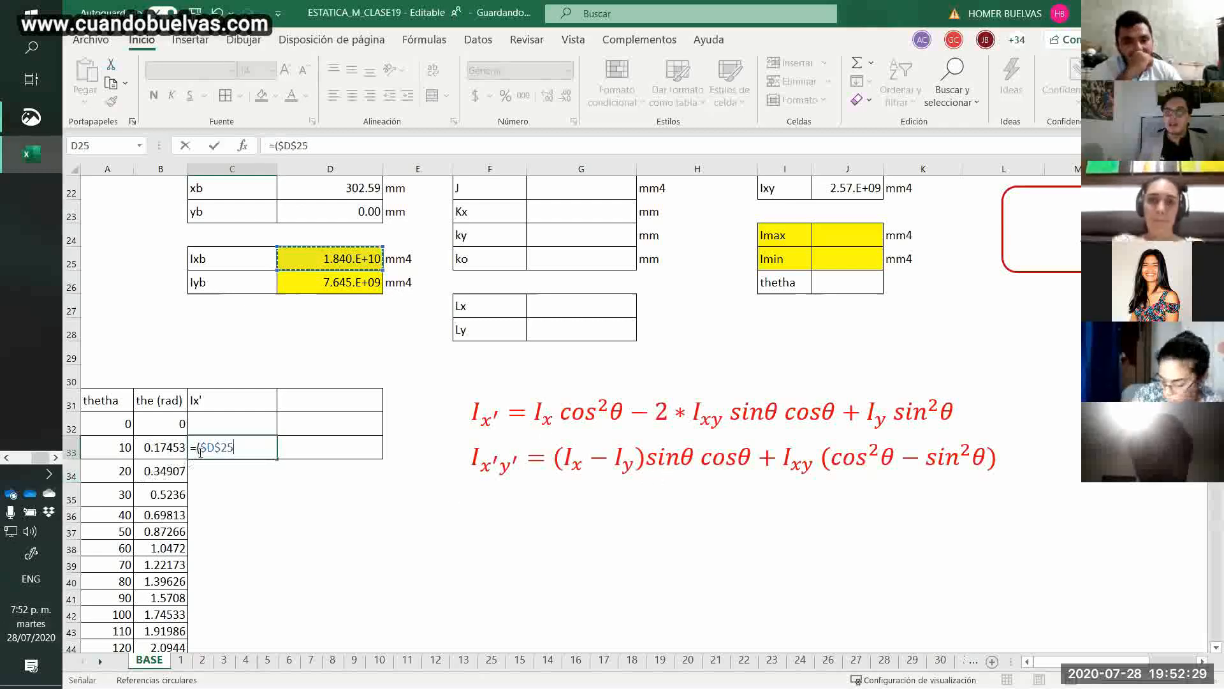
{"action": "left_click", "coordinate": [221, 445]}
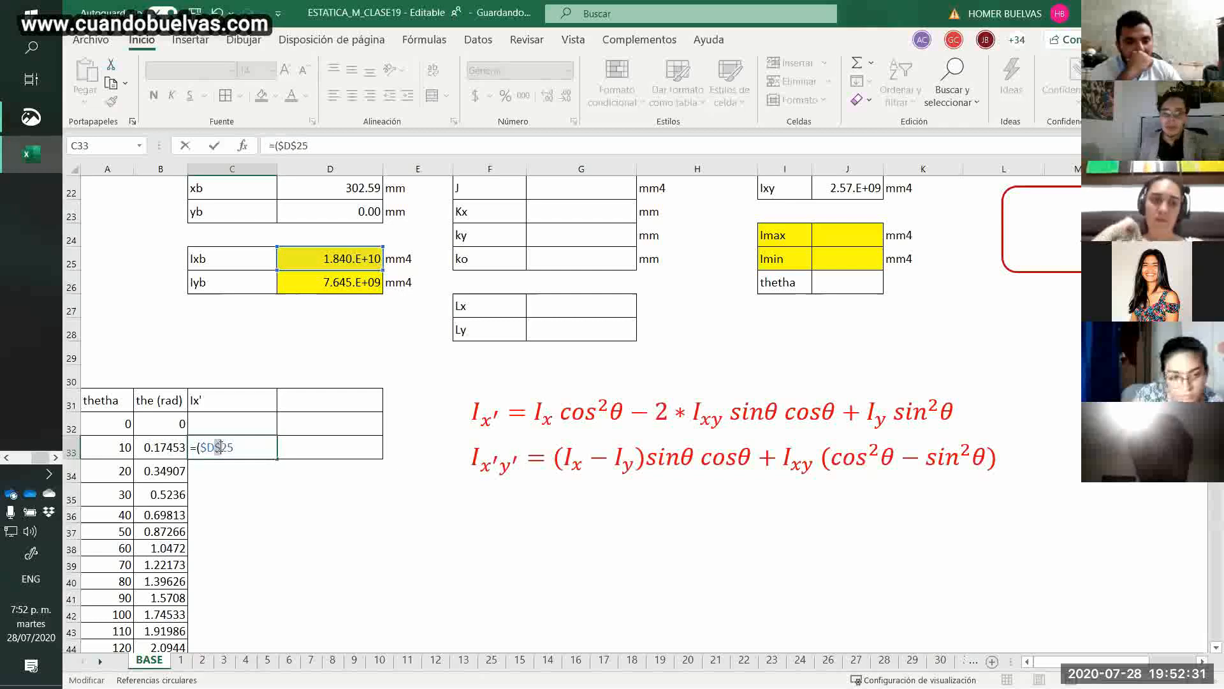
{"action": "key", "text": "BackSpace"}
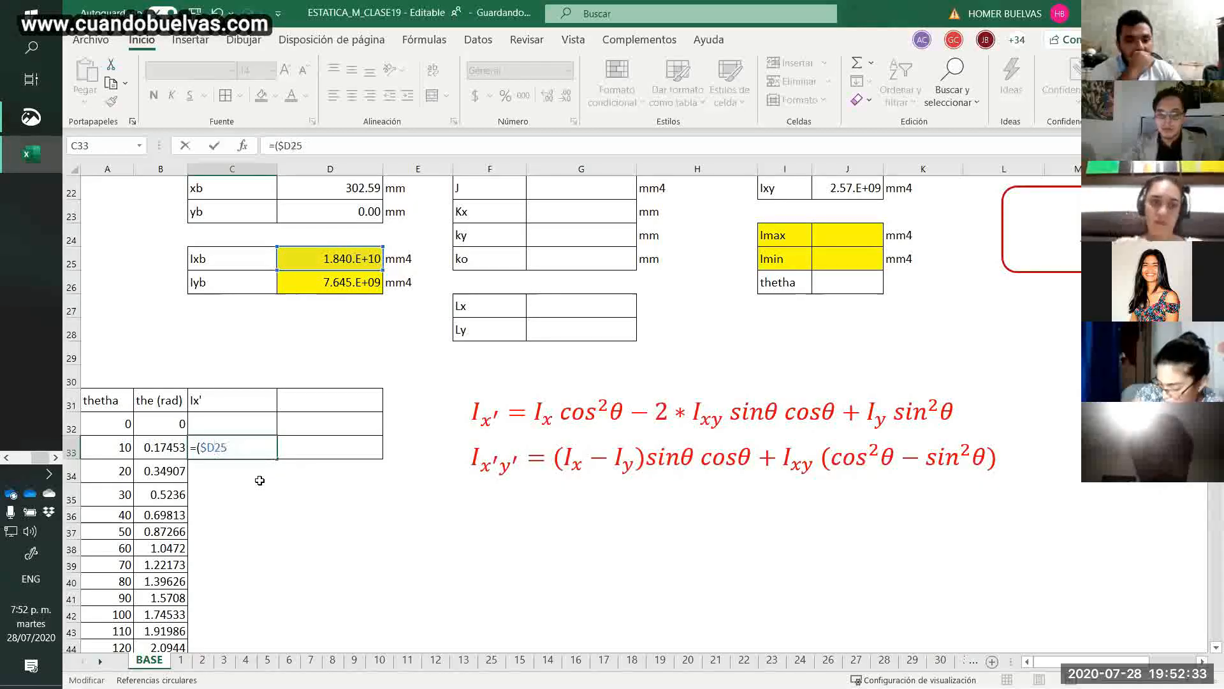
{"action": "type", "text": "$"}
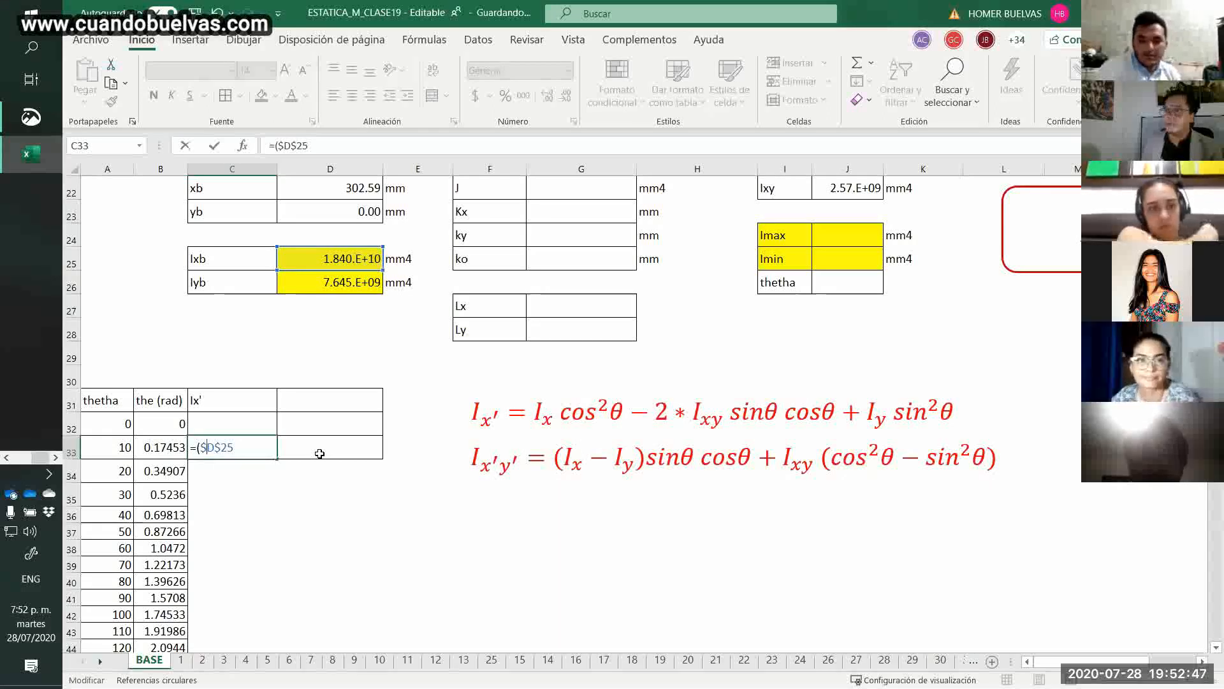
{"action": "left_click", "coordinate": [251, 452]}
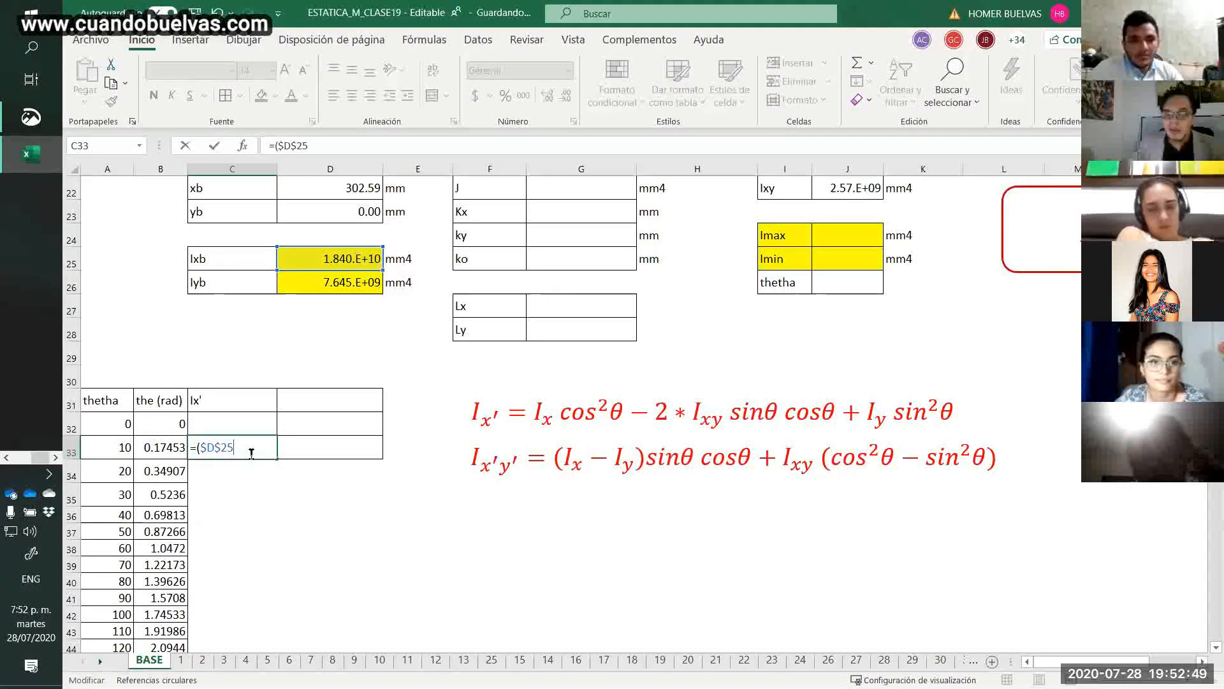
{"action": "type", "text": "*"}
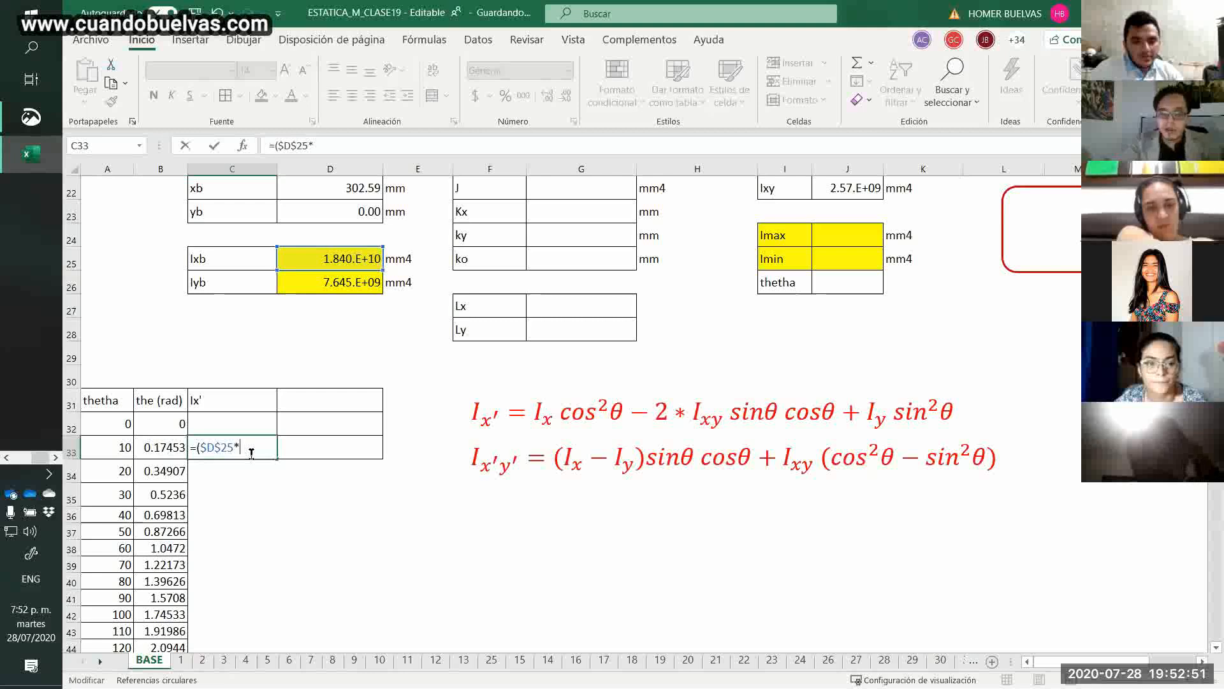
{"action": "type", "text": "cos"}
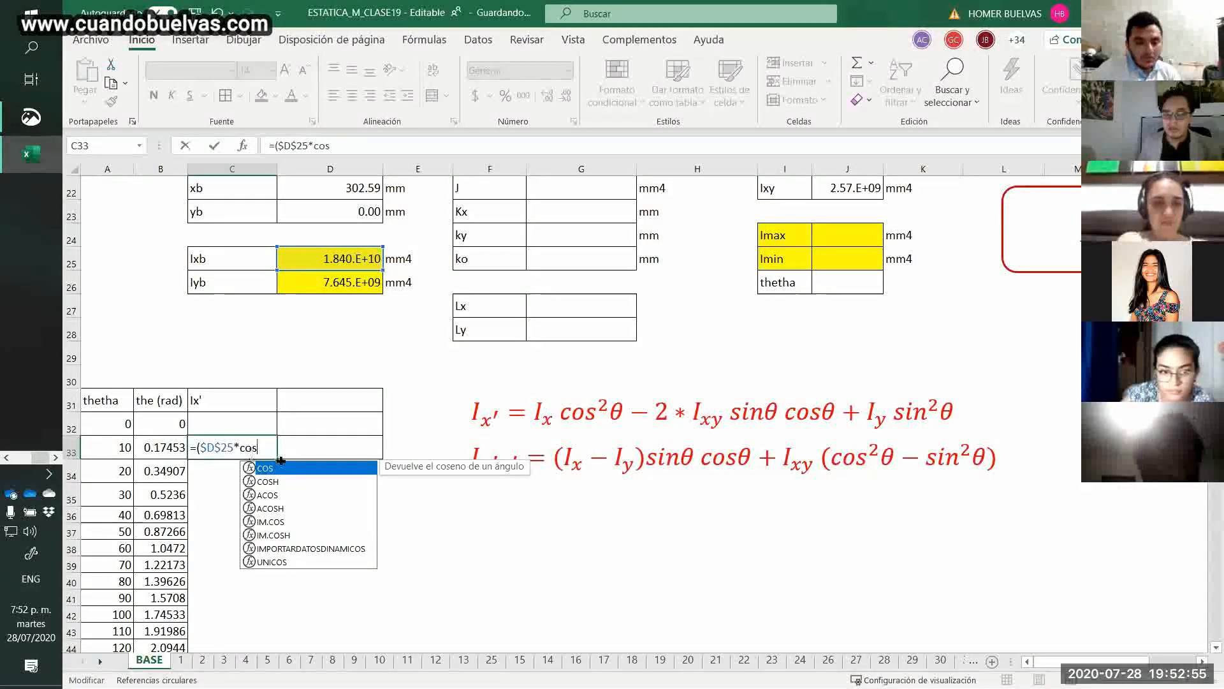
{"action": "key", "text": "Tab"}
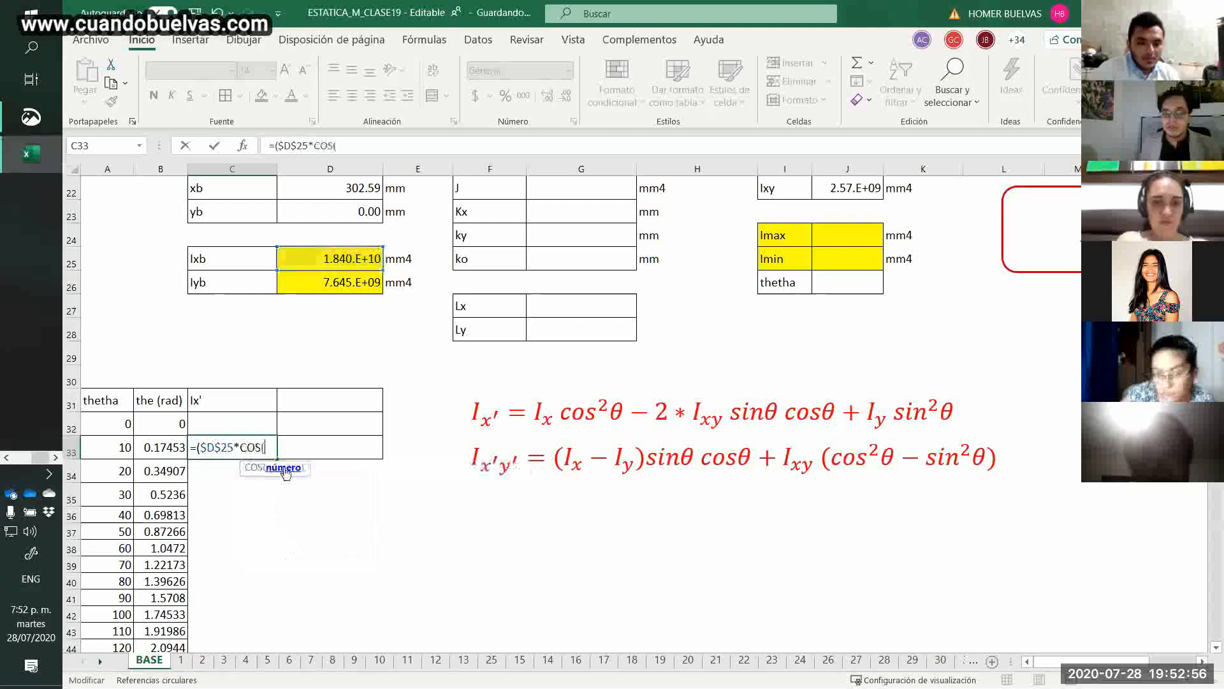
{"action": "left_click", "coordinate": [178, 448]}
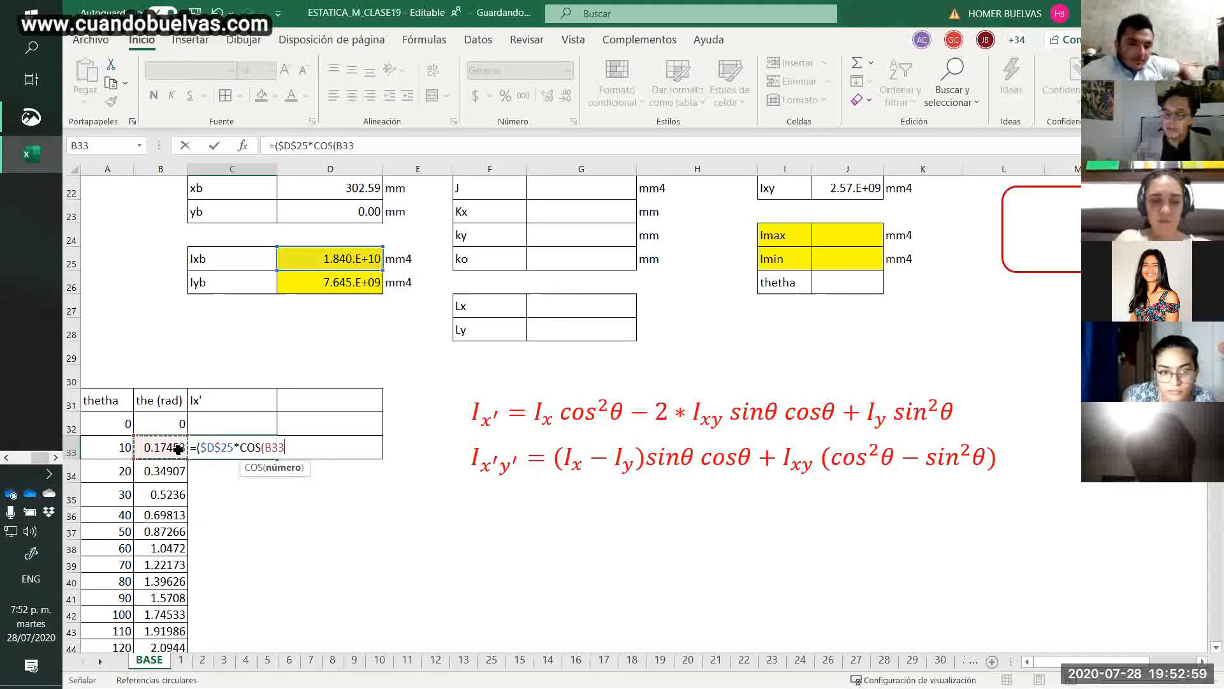
{"action": "type", "text": ")^"}
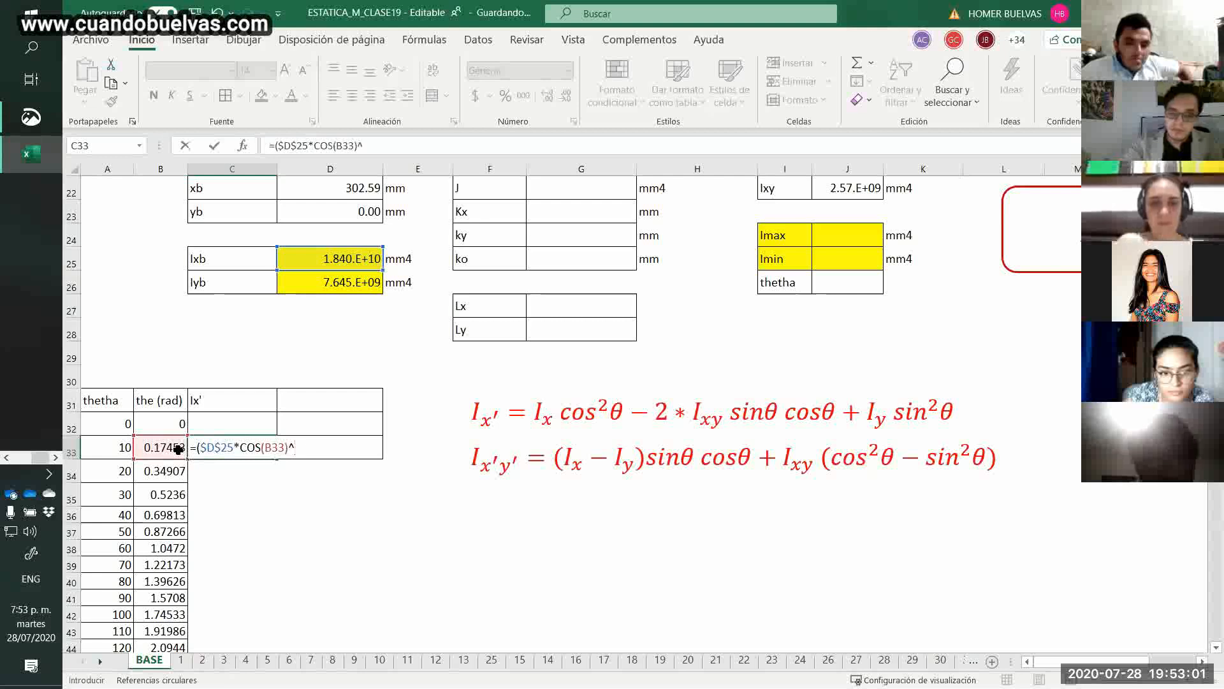
{"action": "type", "text": "2"}
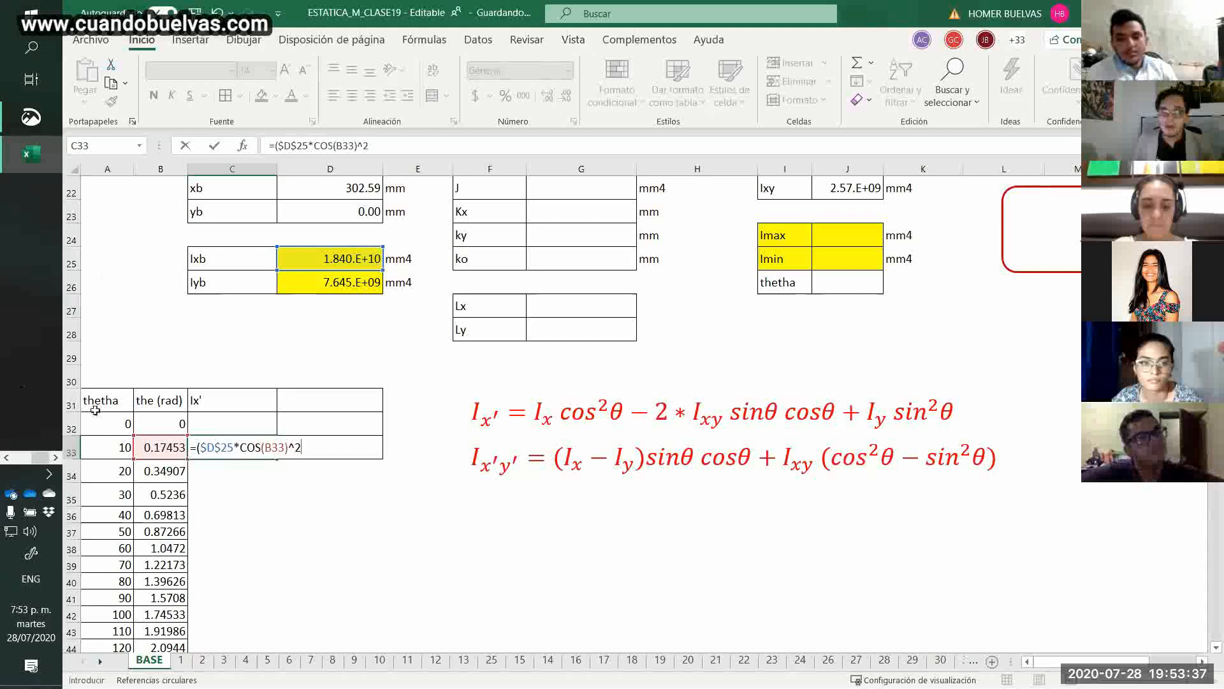
{"action": "left_click_drag", "start_coordinate": [204, 447], "coordinate": [346, 453]}
{"action": "key", "text": "BackSpace"}
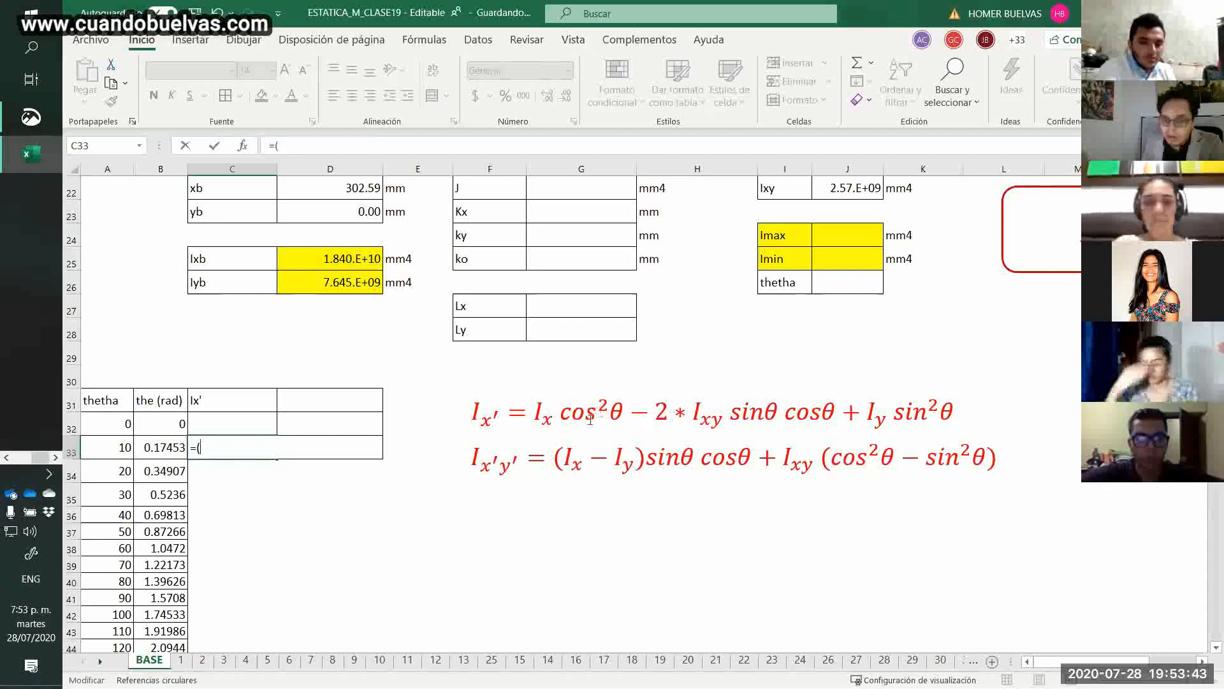
Begin the Ix' formula in C33 with an absolute reference to the Ixb value: =($D$25.
{"action": "left_click", "coordinate": [545, 414]}
{"action": "left_click", "coordinate": [651, 393]}
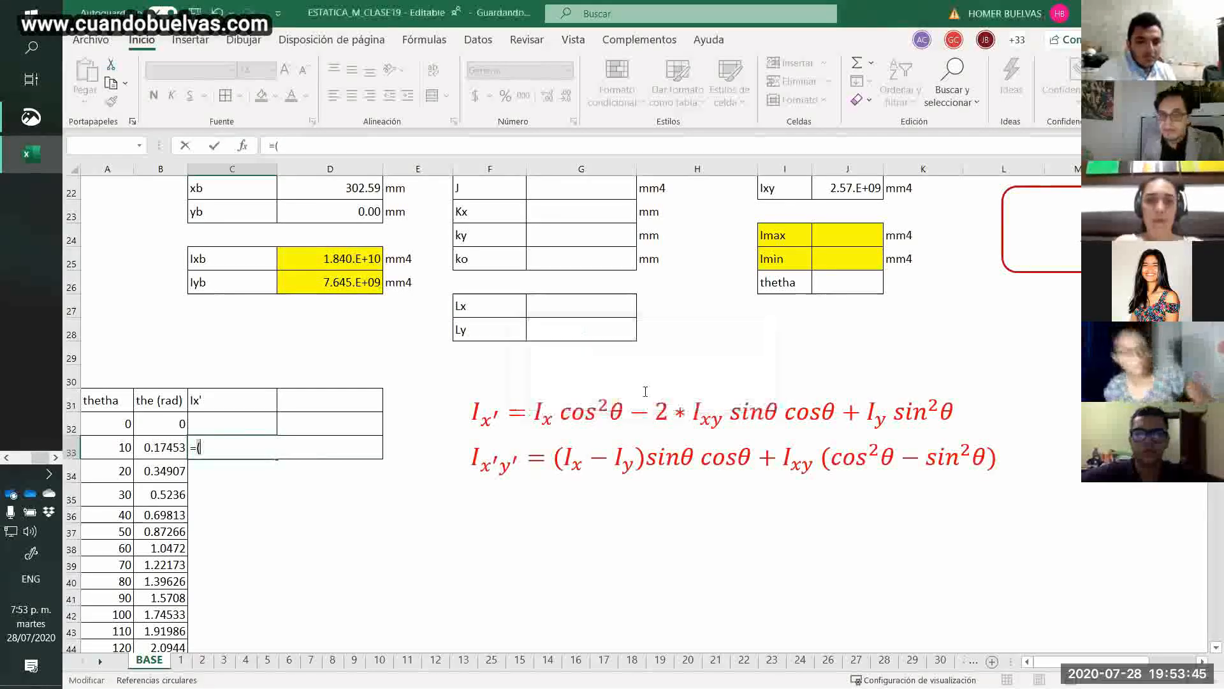
{"action": "left_click", "coordinate": [332, 262]}
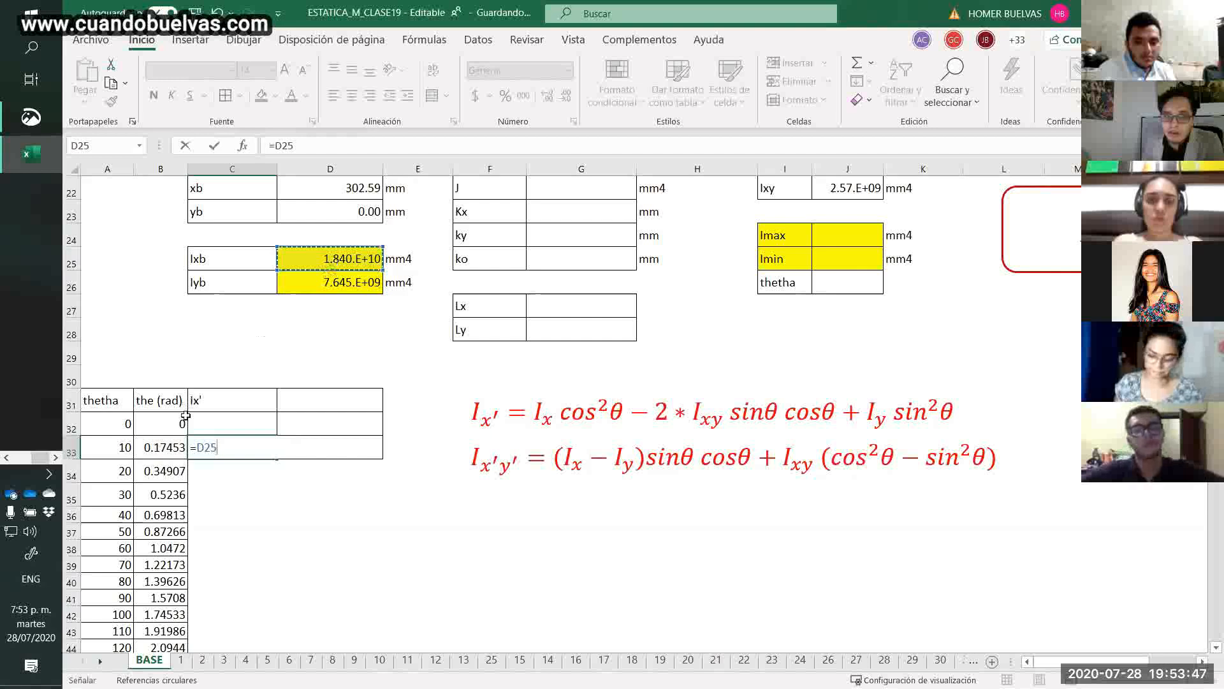
{"action": "left_click", "coordinate": [200, 448]}
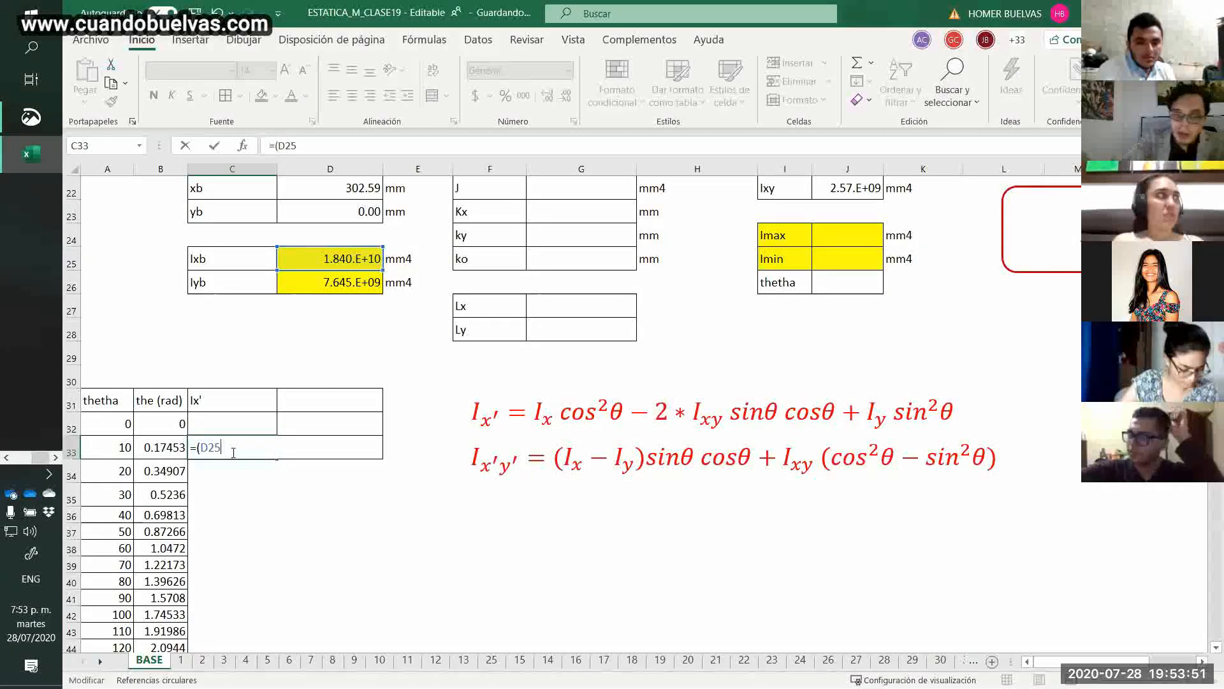
{"action": "key", "text": "F4"}
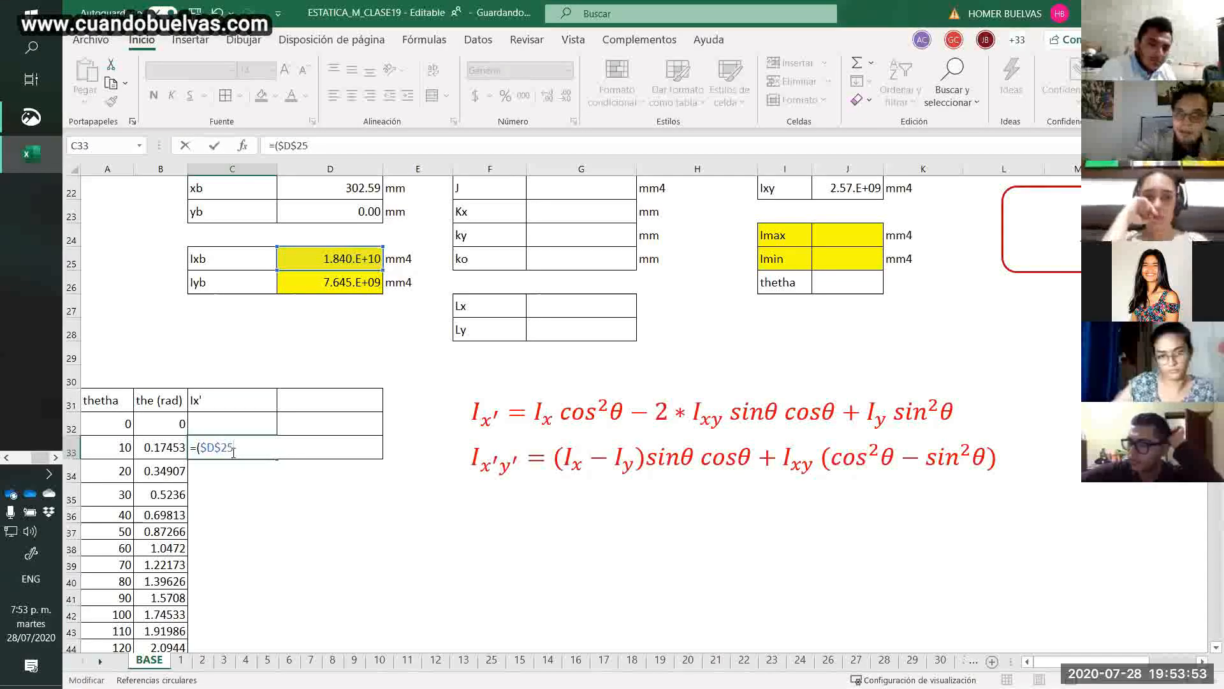
{"action": "key", "text": "F4"}
{"action": "key", "text": "F4"}
{"action": "key", "text": "F4"}
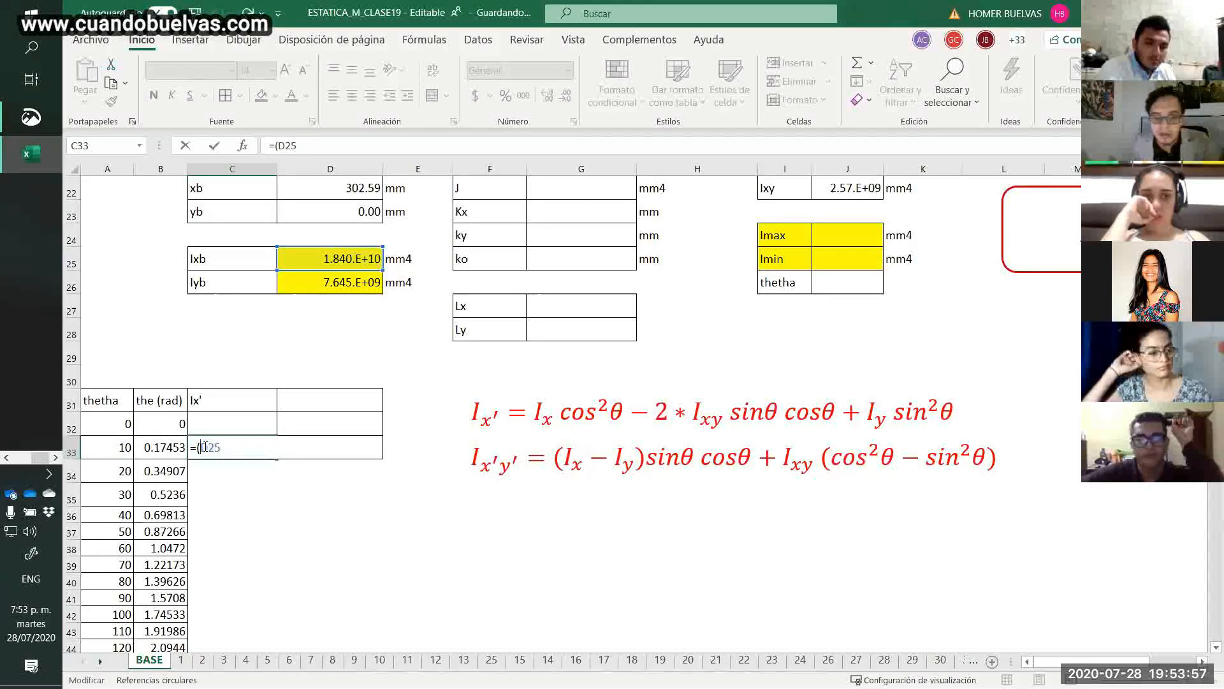
{"action": "type", "text": "$"}
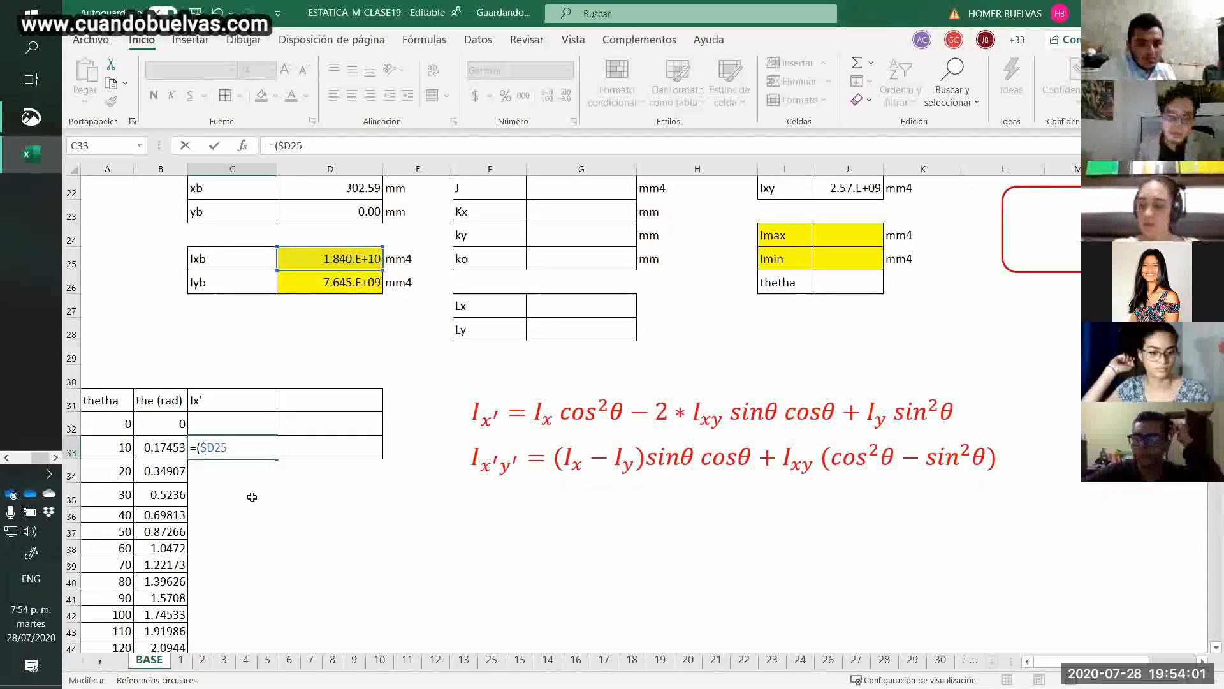
{"action": "left_click", "coordinate": [218, 448]}
{"action": "type", "text": "$"}
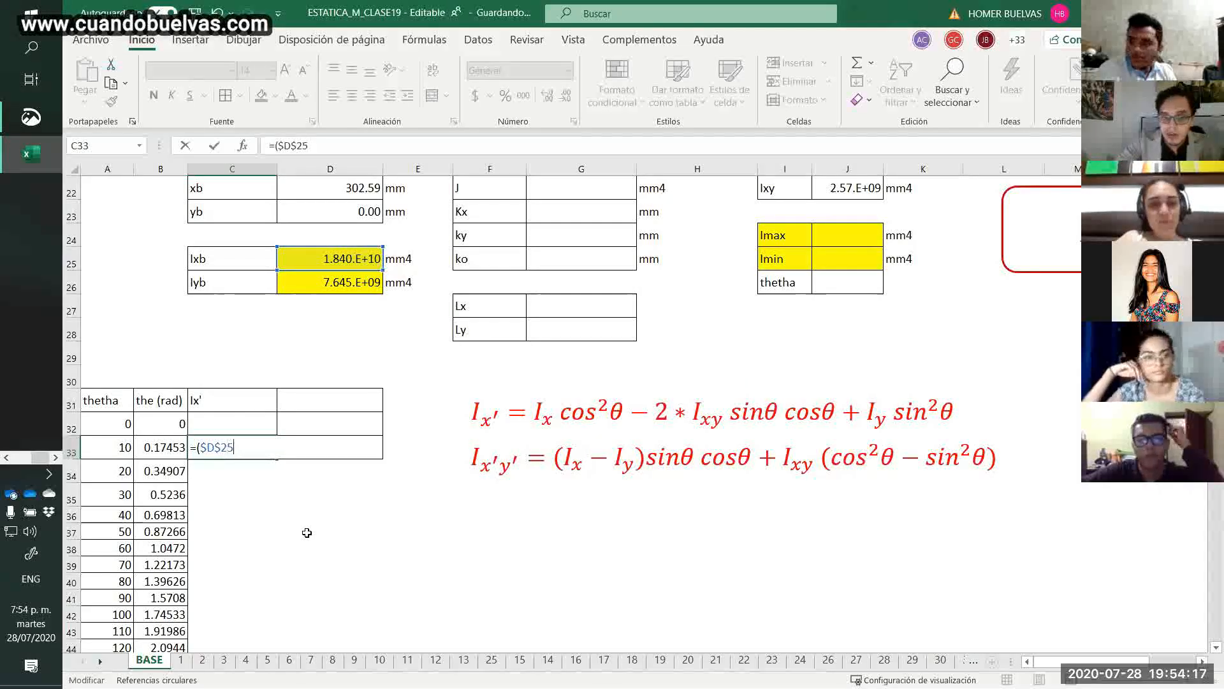
Complete the first term of the C33 formula by multiplying Ixb by the squared cosine of the angle: *cos(B33)^2).
{"action": "type", "text": "*cos("}
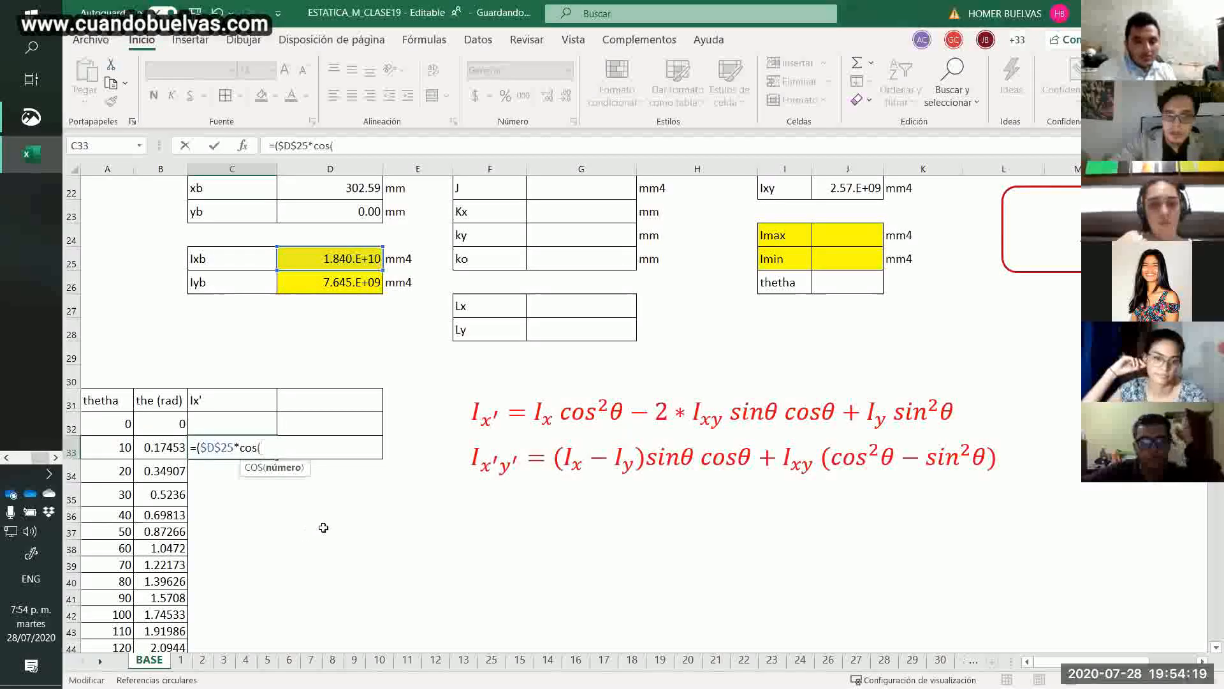
{"action": "left_click", "coordinate": [165, 447]}
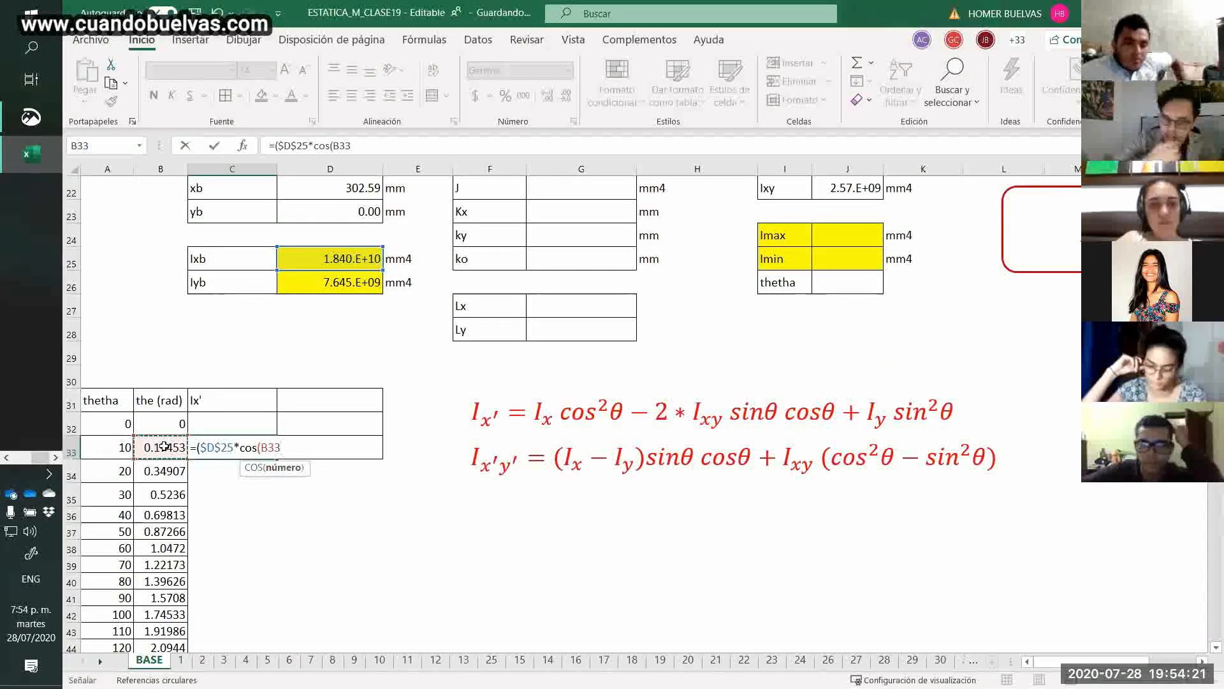
{"action": "type", "text": ")^2)"}
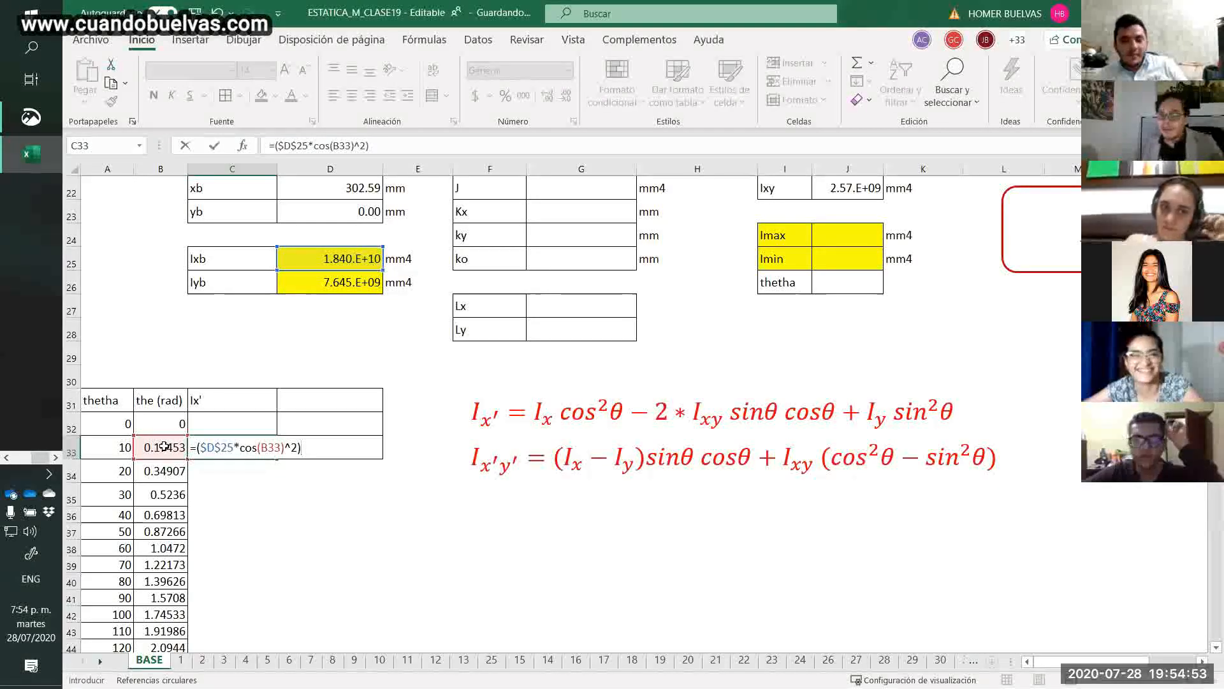
Append the product-of-inertia term -2*$J$22*SENO(B33)*COS(B33) to the Ix' formula in C33, keeping the Ixy reference absolute.
{"action": "type", "text": "-2*"}
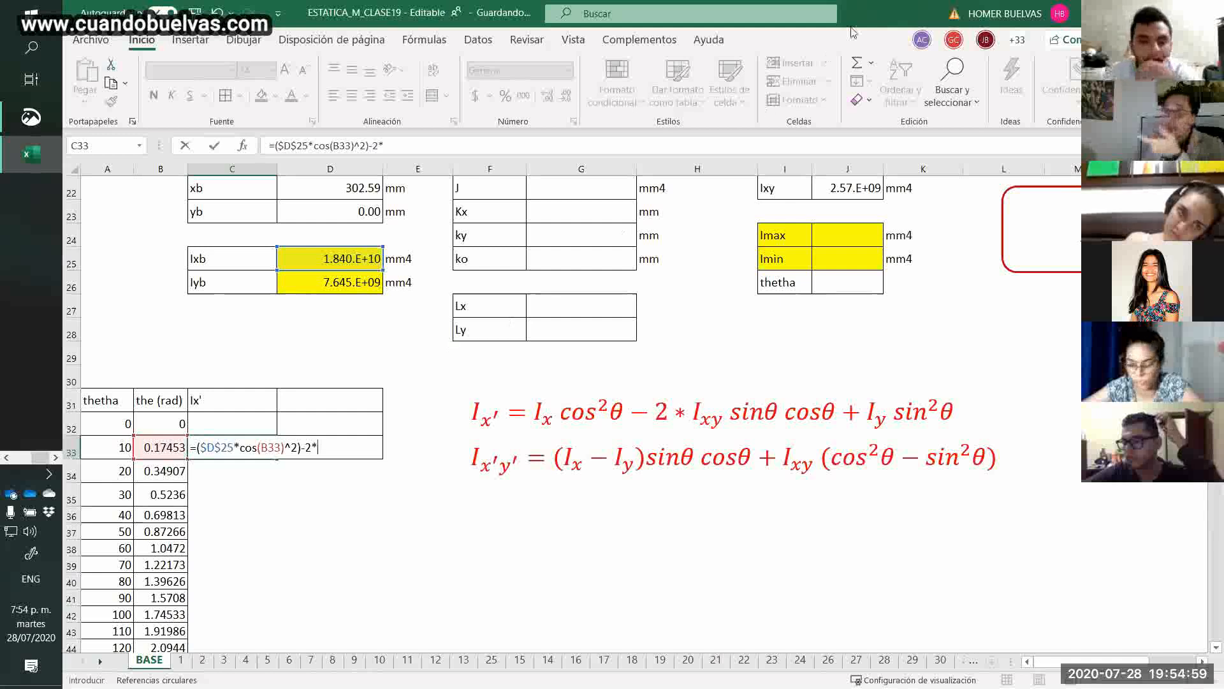
{"action": "left_click", "coordinate": [861, 188]}
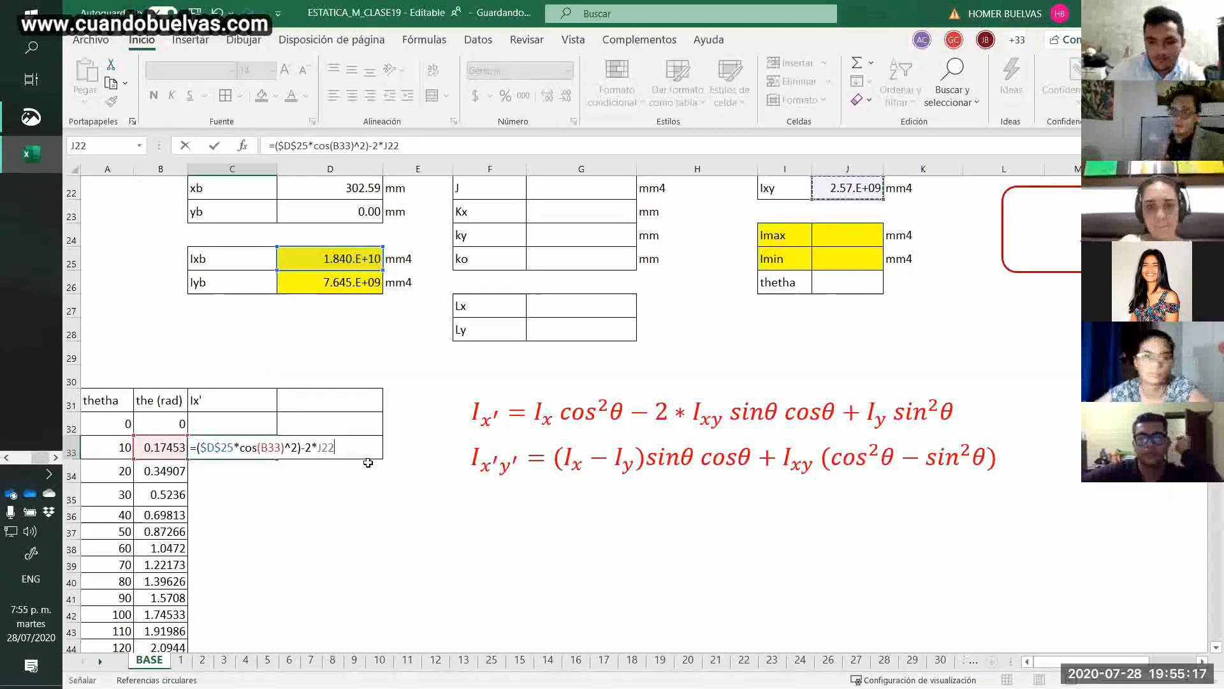
{"action": "key", "text": "F4"}
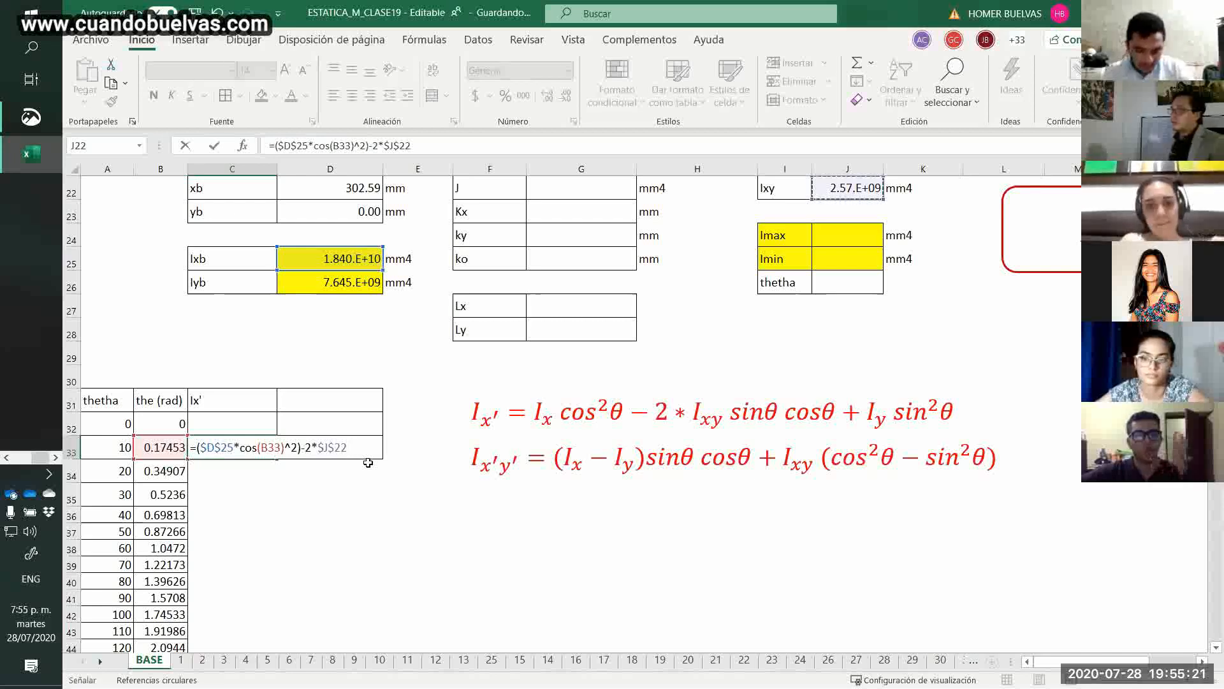
{"action": "type", "text": "*"}
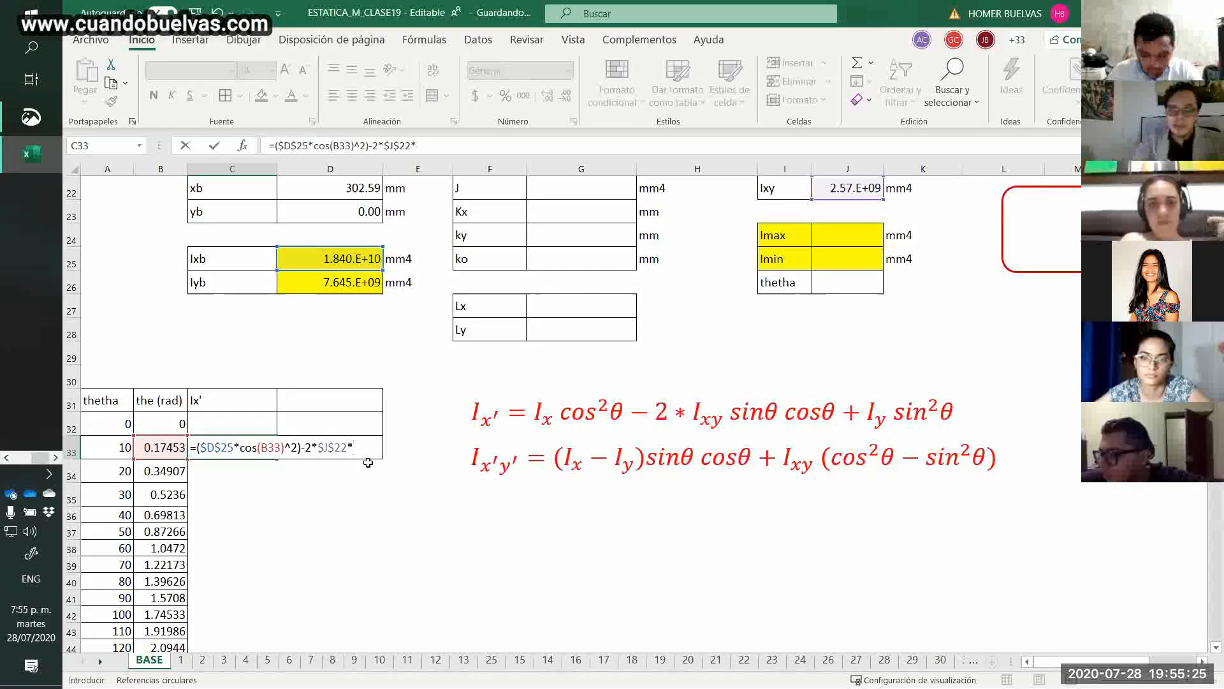
{"action": "type", "text": "seno"}
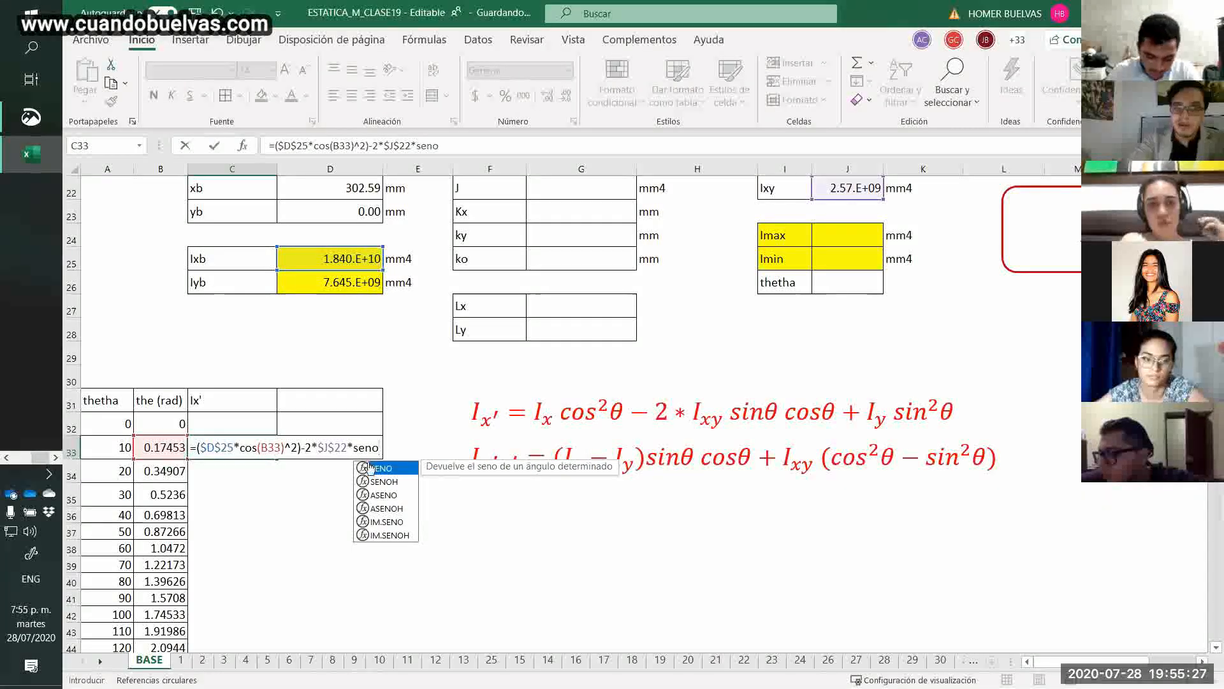
{"action": "type", "text": "("}
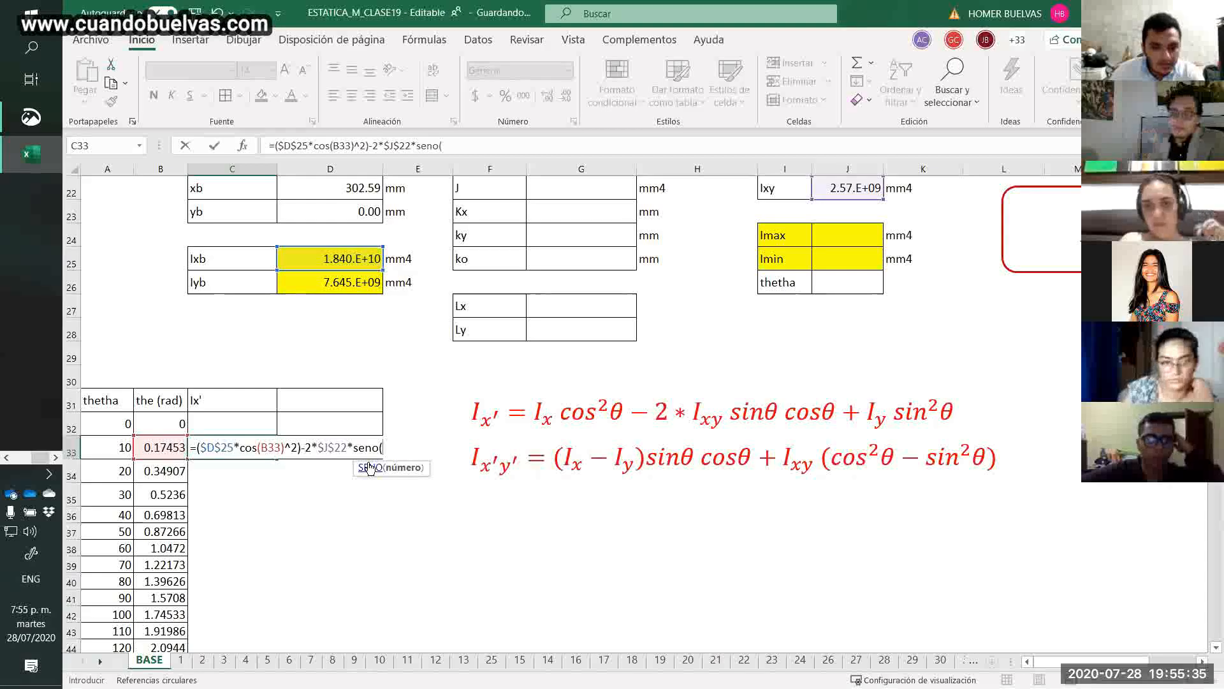
{"action": "left_click", "coordinate": [158, 448]}
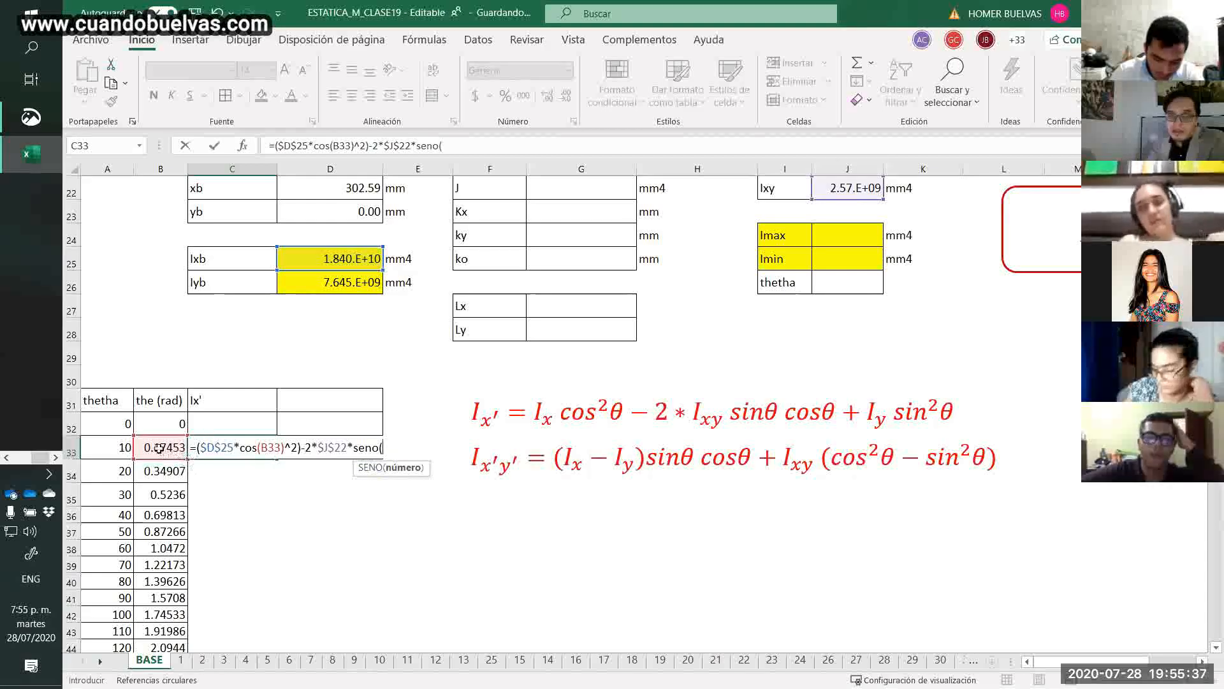
{"action": "type", "text": ")*c"}
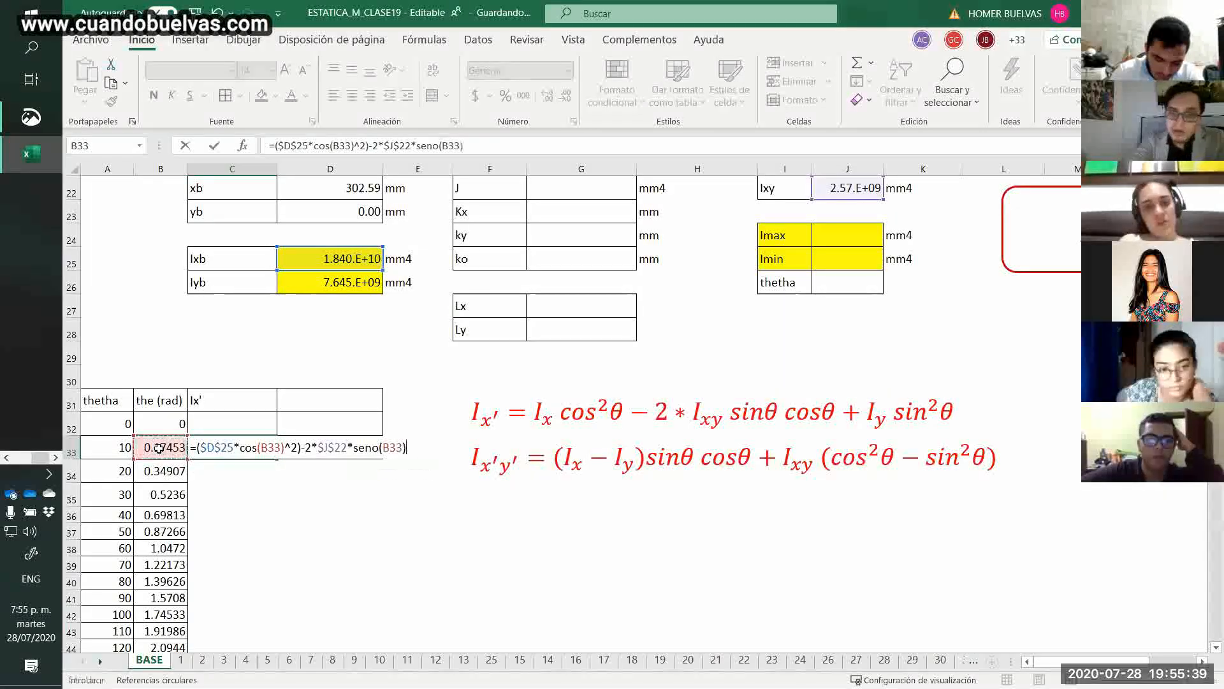
{"action": "type", "text": "os"}
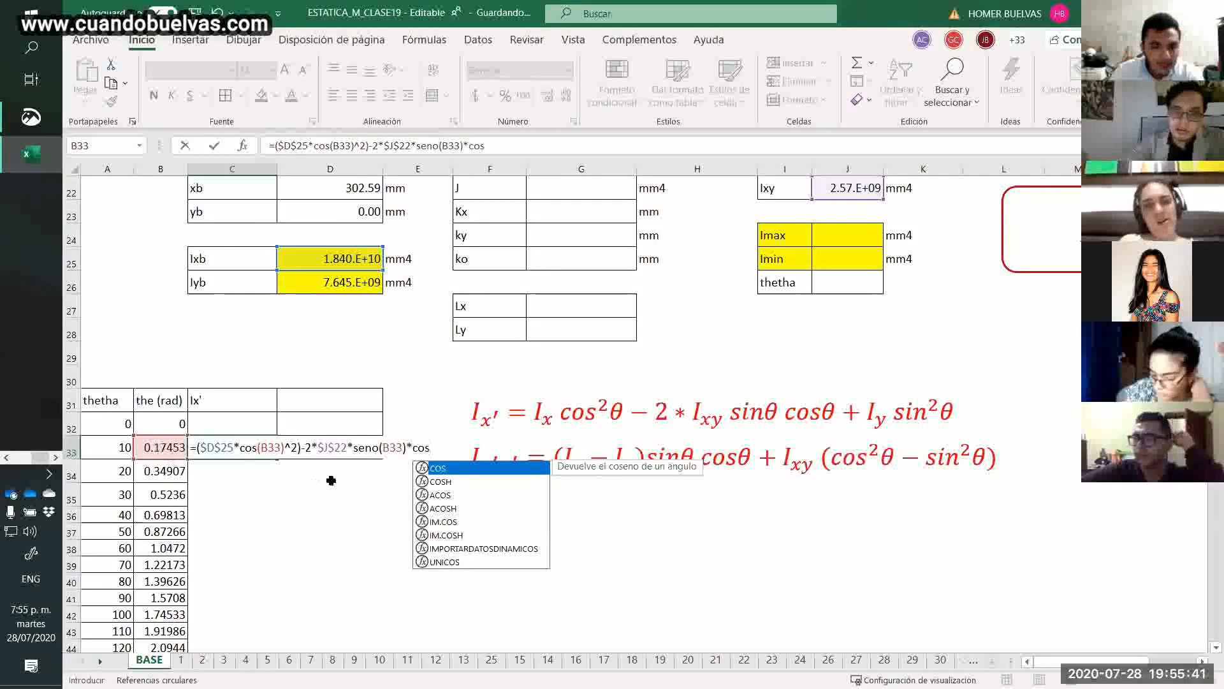
{"action": "double_click", "coordinate": [439, 470]}
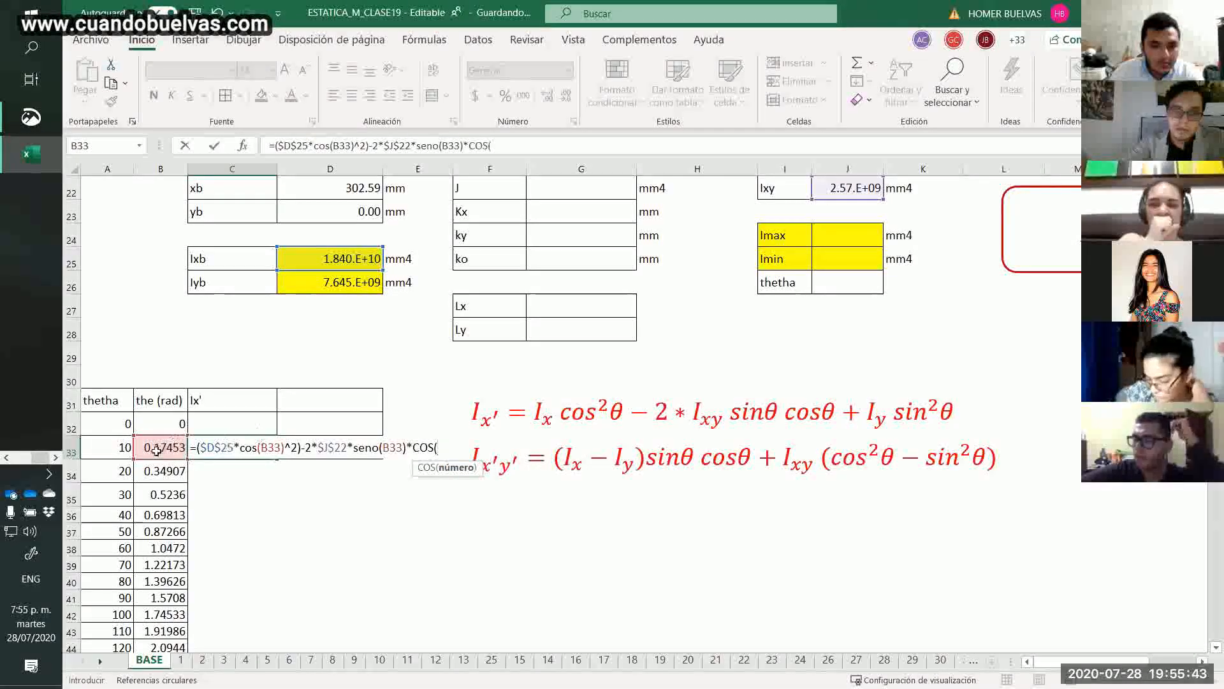
{"action": "left_click", "coordinate": [157, 449]}
{"action": "type", "text": ")"}
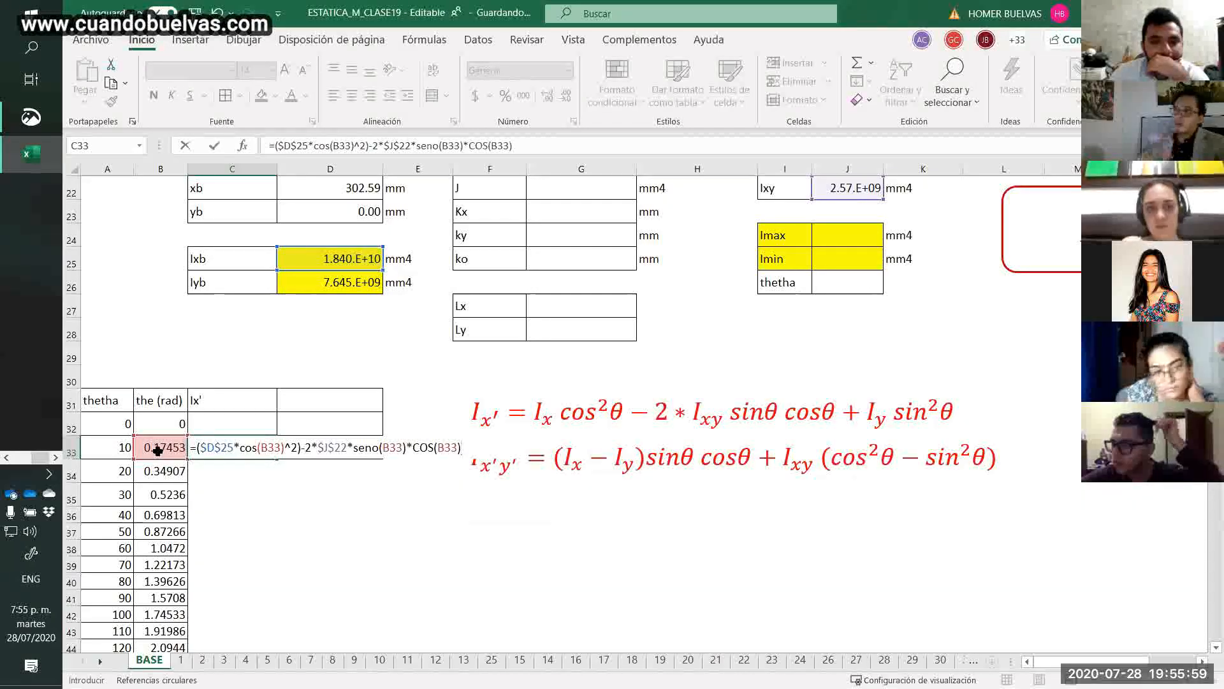
Finish the Ix' formula in C33 with the Iyb term +$D$26*SENO(B33)^2 and enter it.
{"action": "type", "text": "+"}
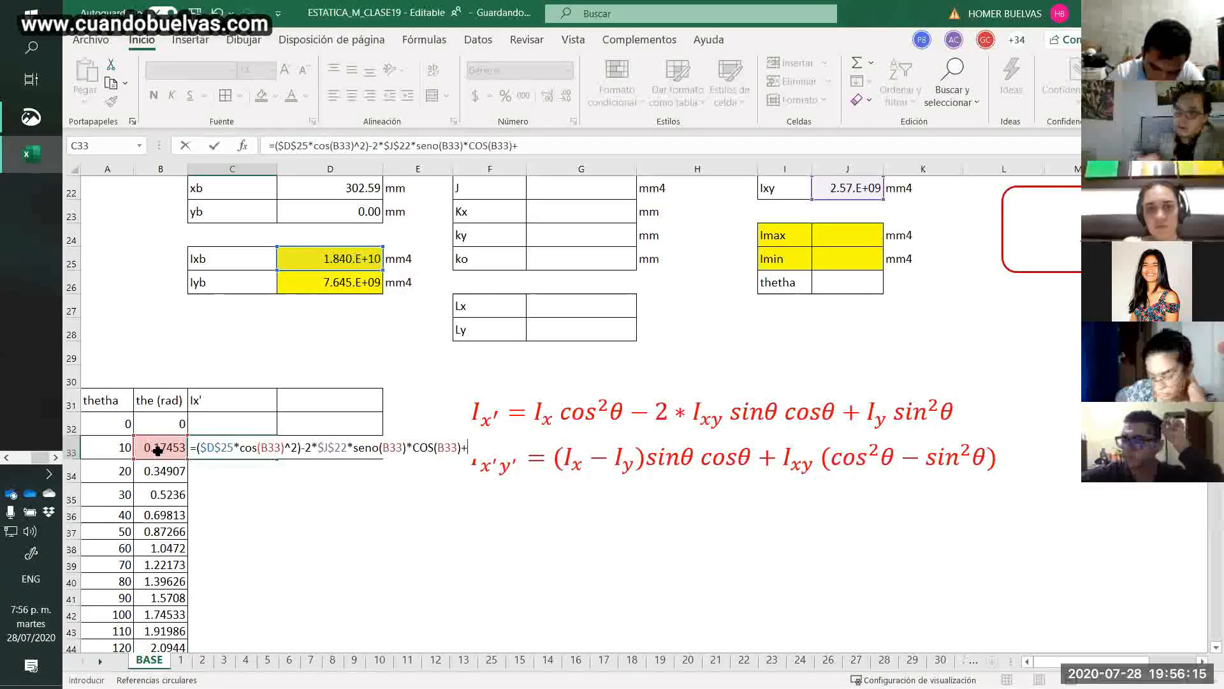
{"action": "type", "text": "d26"}
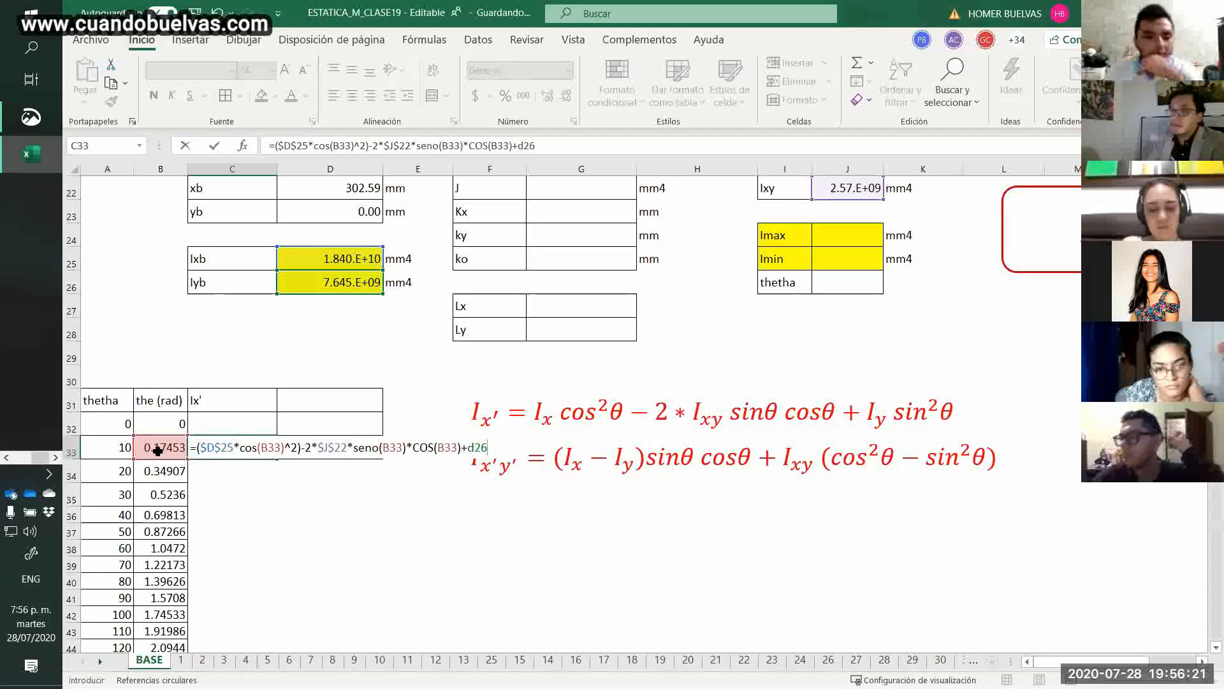
{"action": "type", "text": "*seno"}
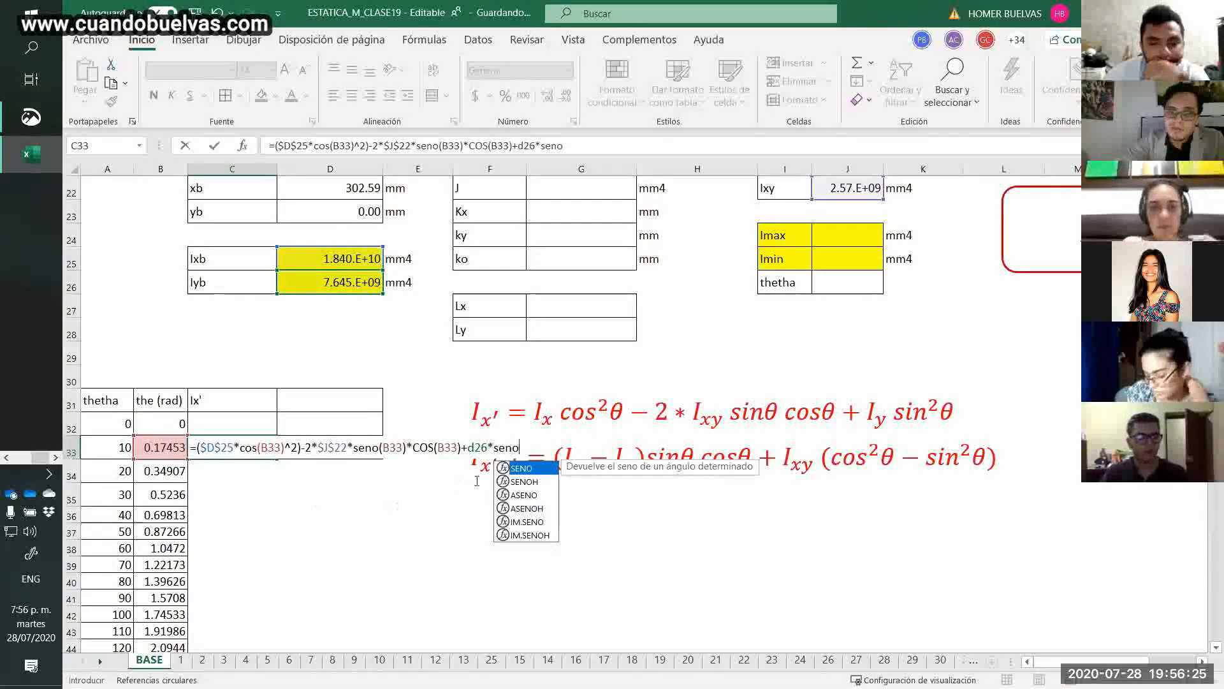
{"action": "key", "text": "Tab"}
{"action": "left_click", "coordinate": [173, 449]}
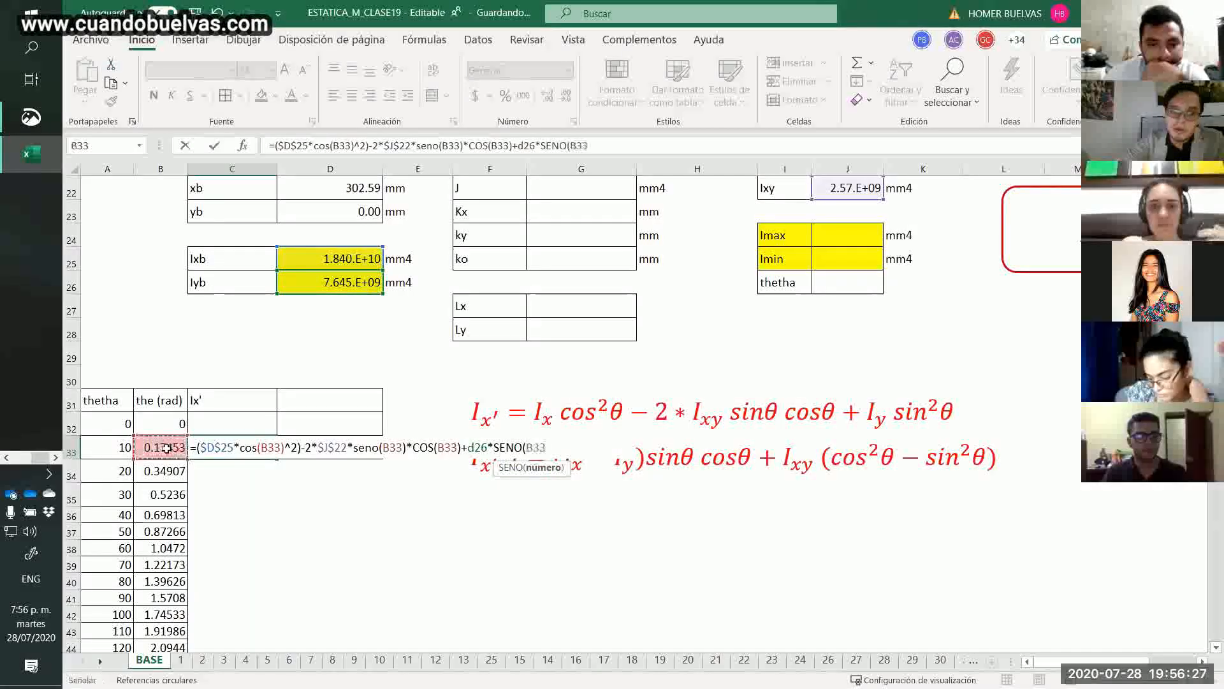
{"action": "type", "text": ")"}
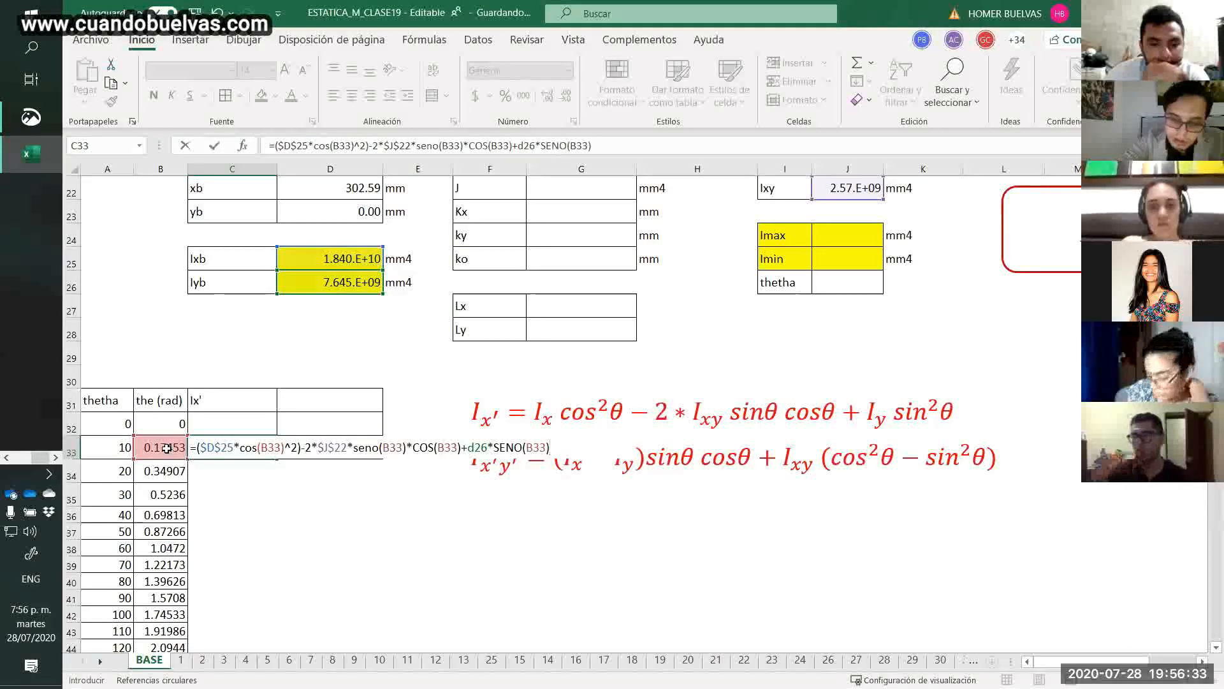
{"action": "type", "text": "^2"}
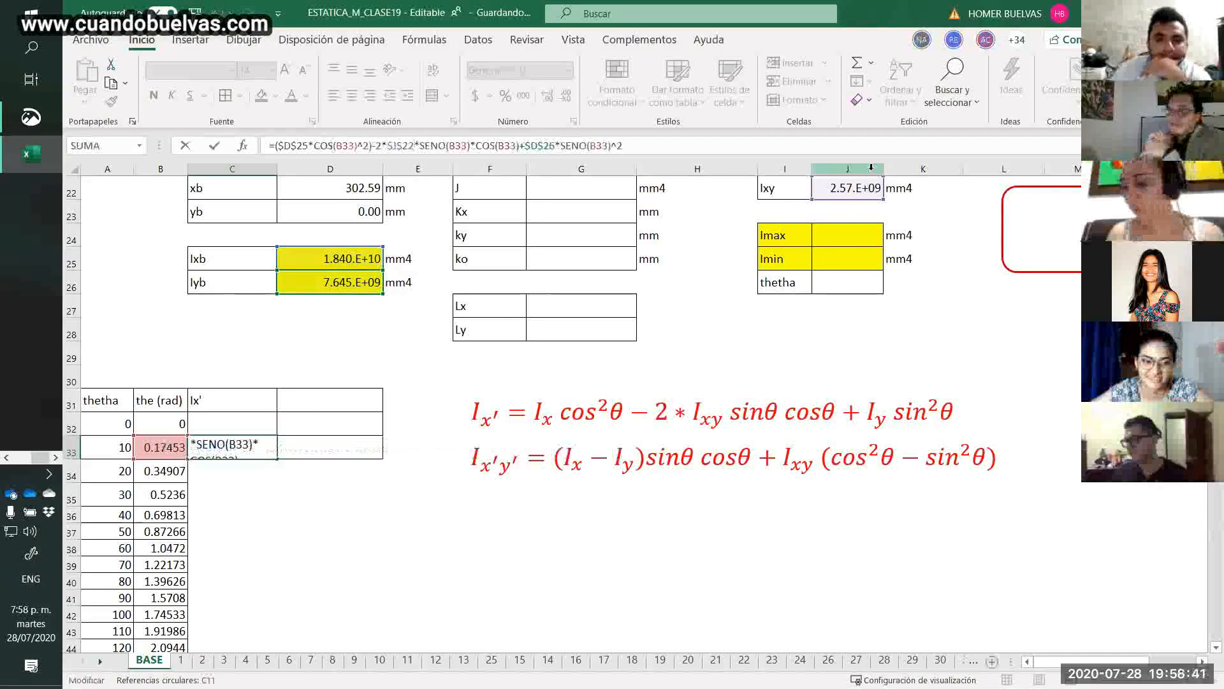
{"action": "key", "text": "ctrl+Return"}
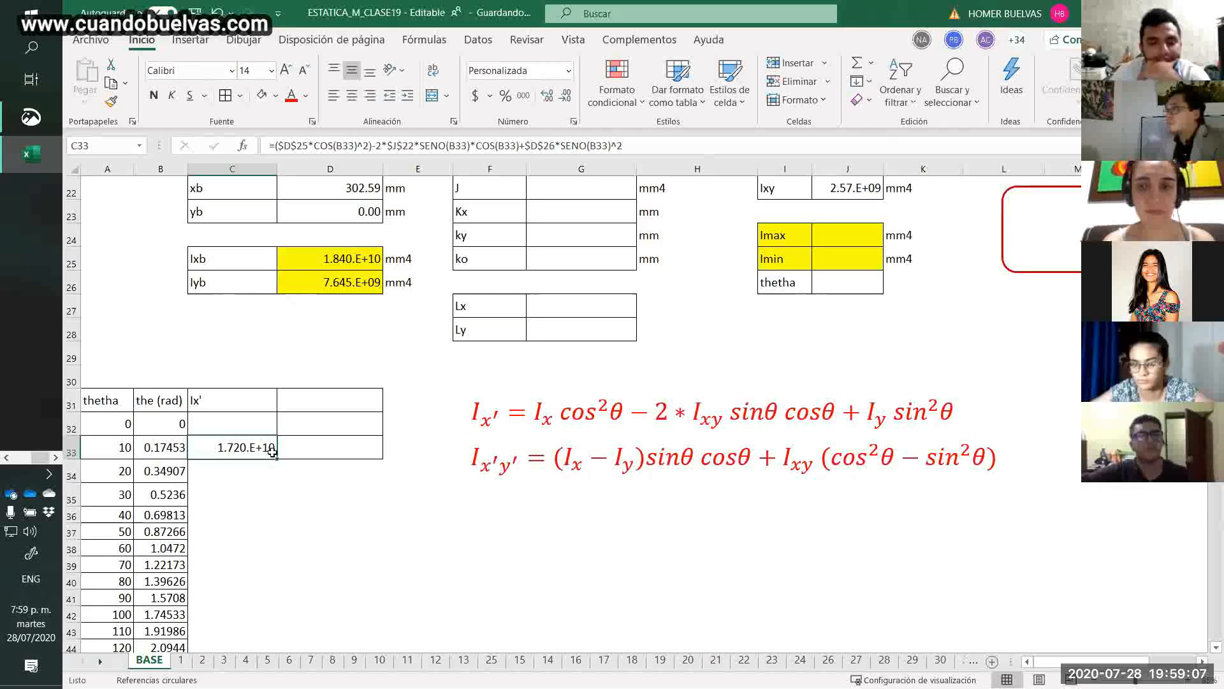
Fill the Ix' formula from C33 down to the 180 row and up to C32 for angle 0.
{"action": "left_click_drag", "start_coordinate": [278, 459], "coordinate": [279, 613]}
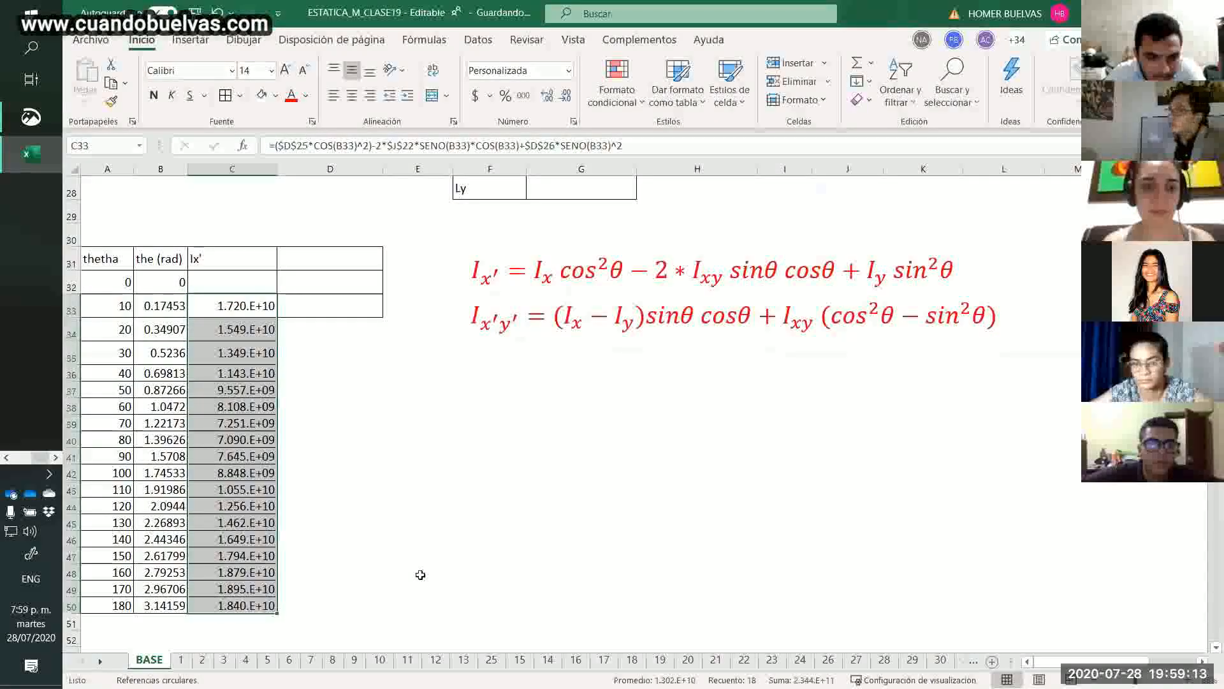
{"action": "left_click", "coordinate": [243, 312]}
{"action": "left_click_drag", "start_coordinate": [276, 317], "coordinate": [281, 286]}
{"action": "left_click", "coordinate": [317, 386]}
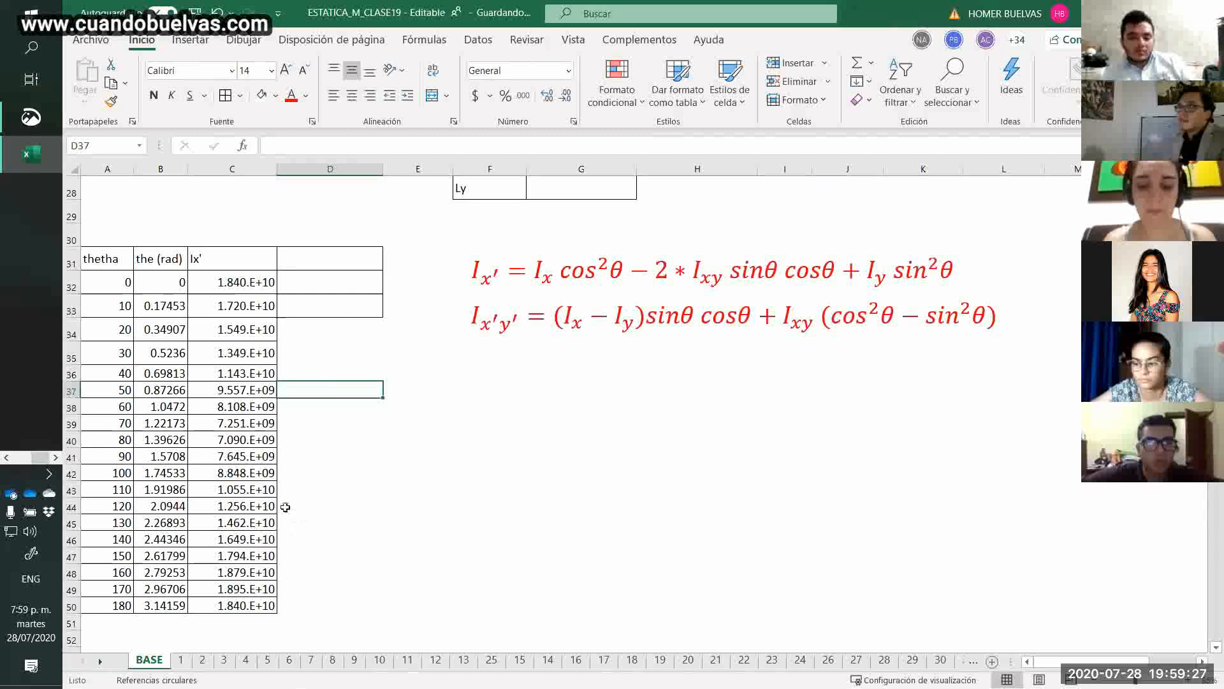
Add the column header "Ix'y'" in D31 beside Ix' and select D32 below it.
{"action": "left_click", "coordinate": [252, 258]}
{"action": "key", "text": "ctrl+shift+Down"}
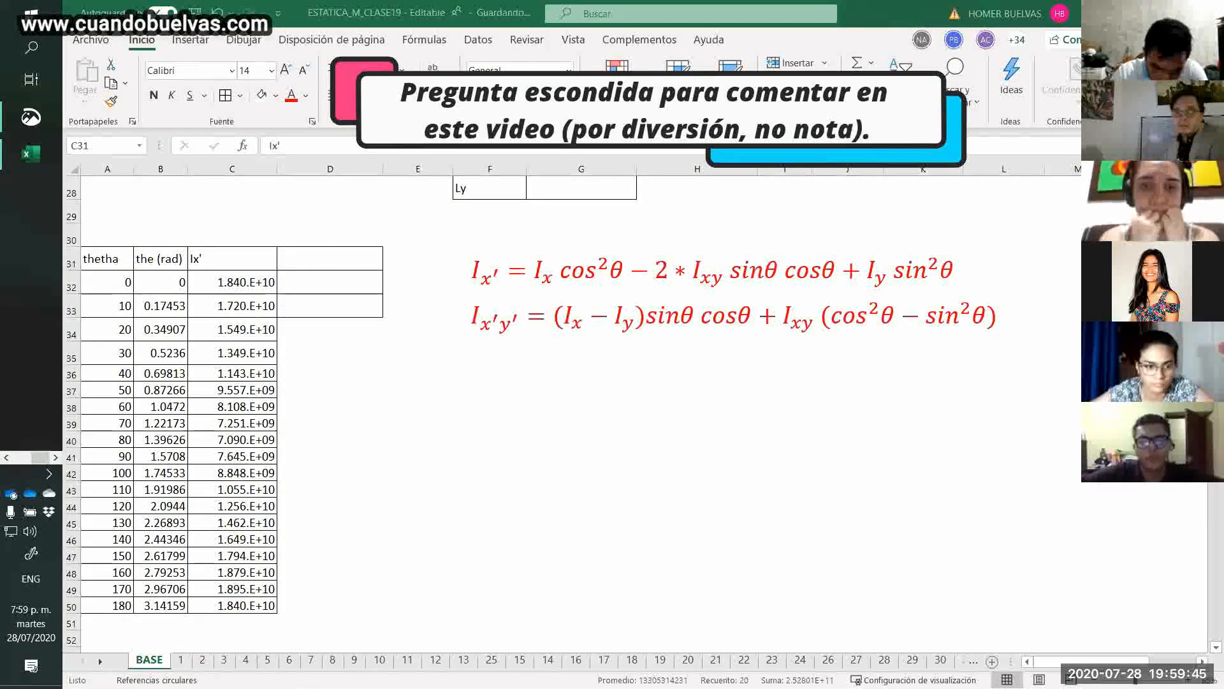
{"action": "left_click", "coordinate": [308, 260]}
{"action": "type", "text": "\""}
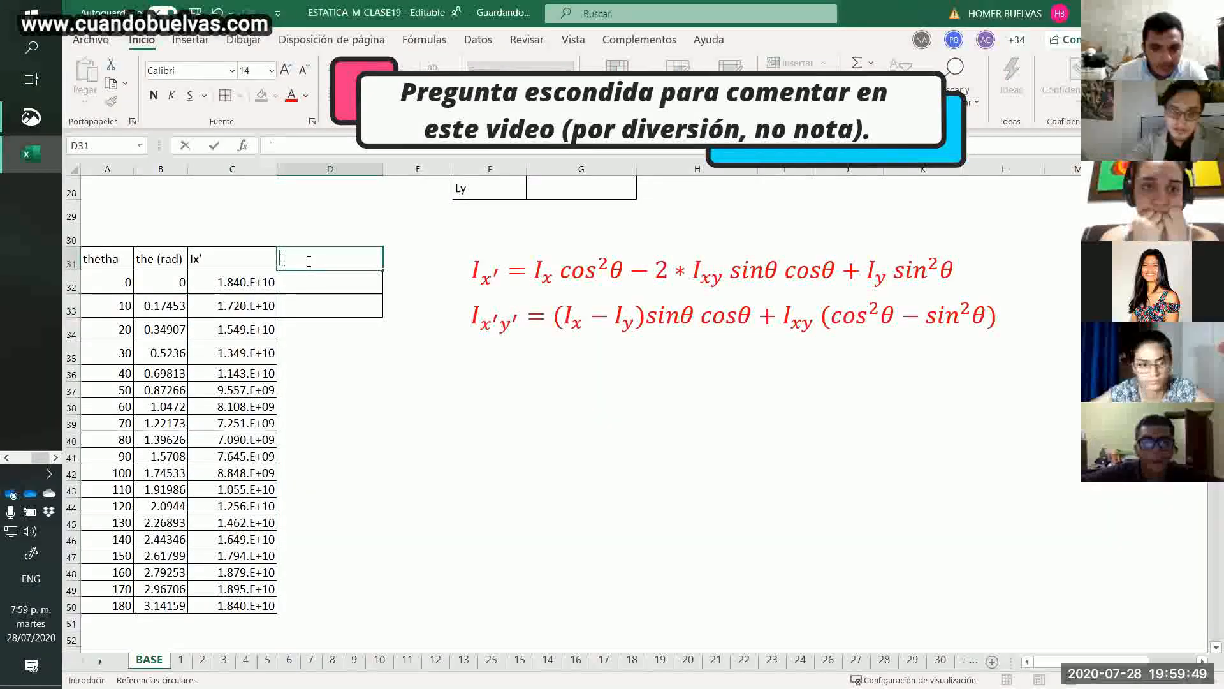
{"action": "type", "text": "Ix'y'"}
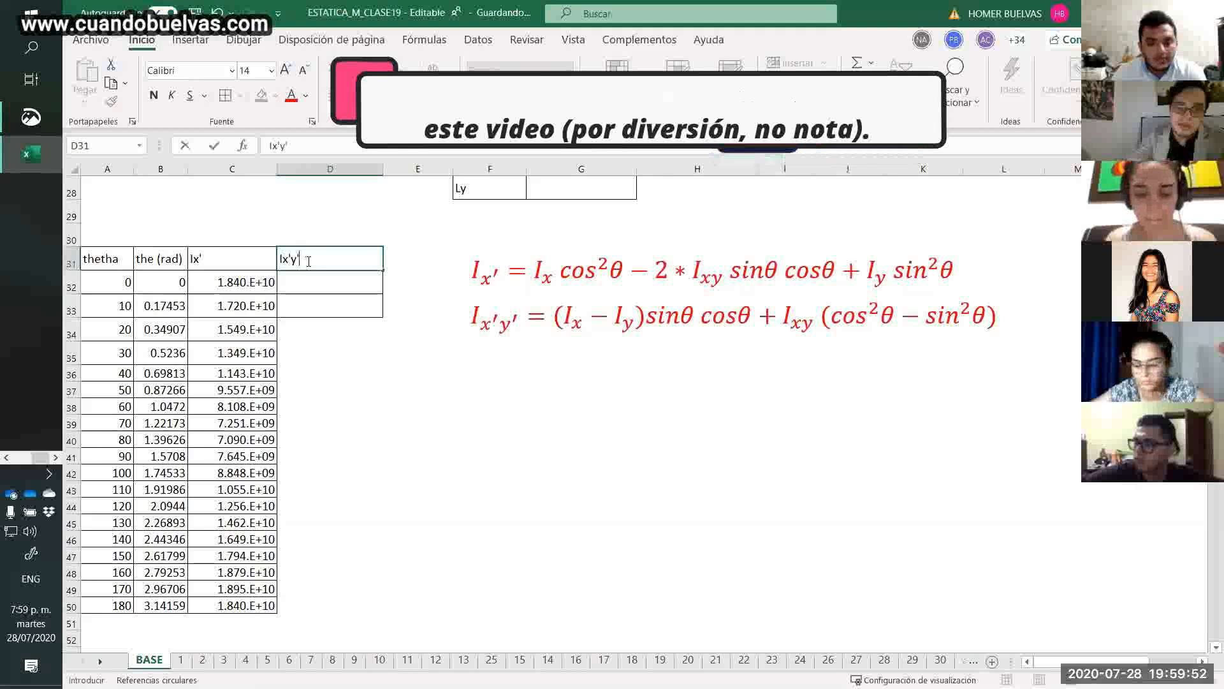
{"action": "key", "text": "ctrl+Return"}
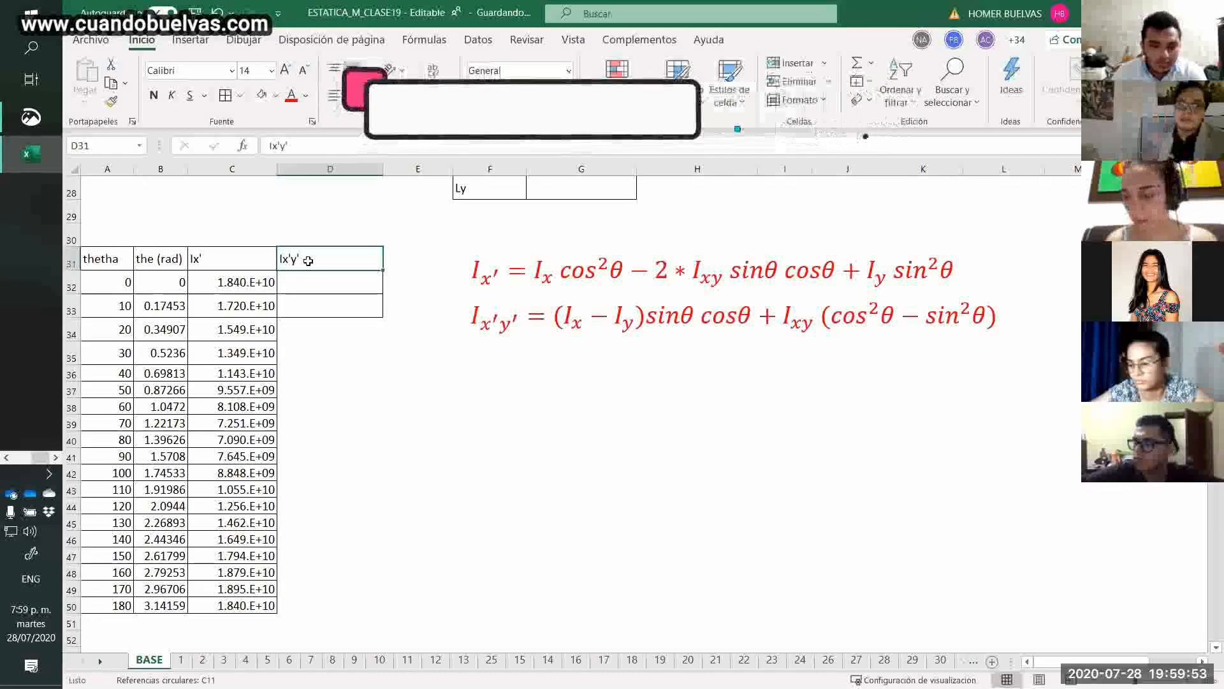
{"action": "left_click", "coordinate": [330, 284]}
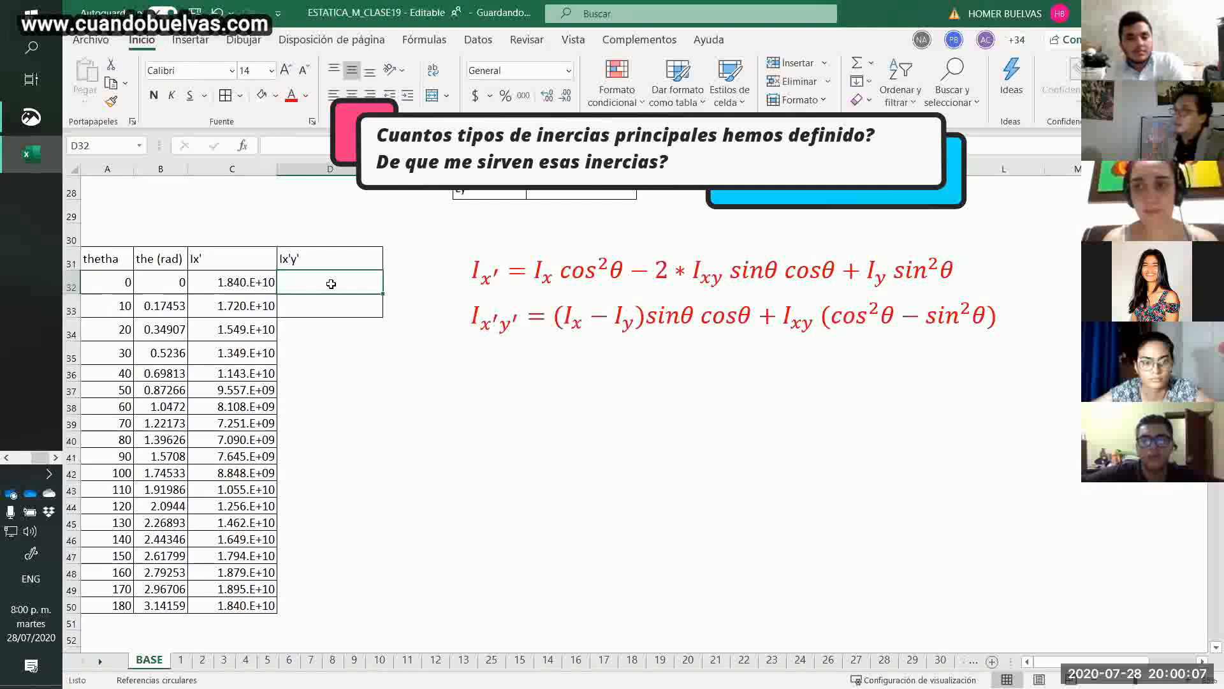
Enter the Ix'y' formula =($D$25-$D$26)*SENO(B33)*COS(B33)+$J$22*(COS(B33)^2-SENO(B33)^2) in D33, keeping the inertia references absolute.
{"action": "left_click", "coordinate": [703, 319]}
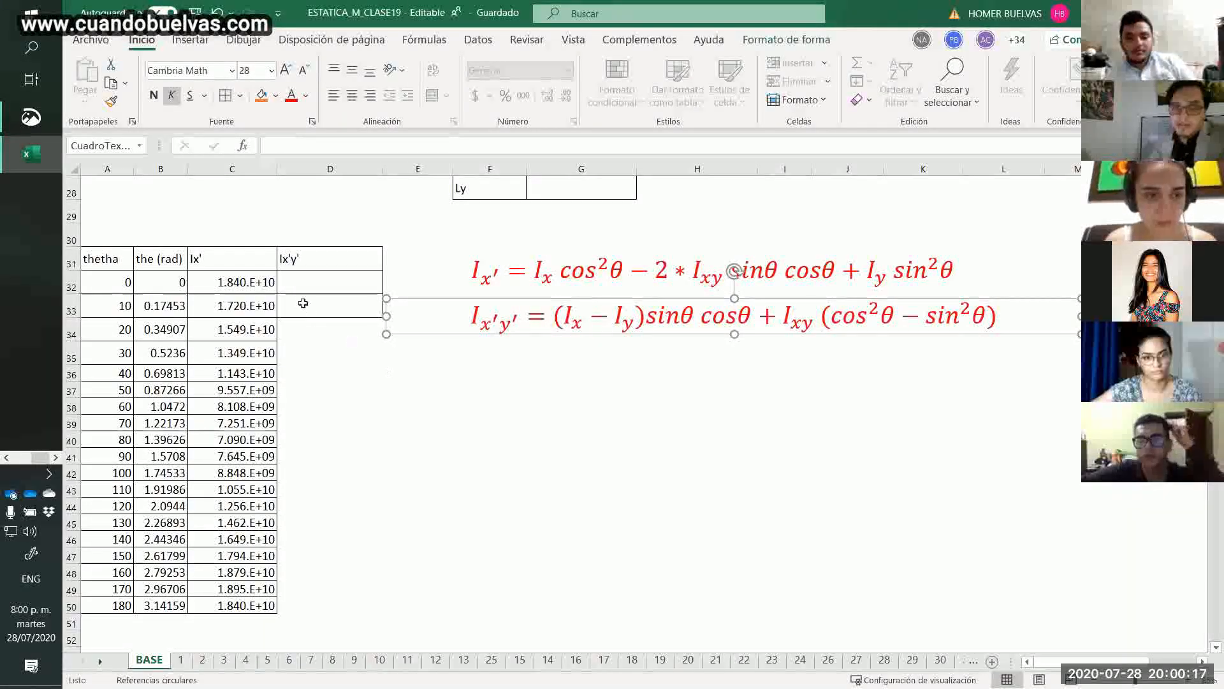
{"action": "left_click", "coordinate": [303, 300]}
{"action": "type", "text": "="}
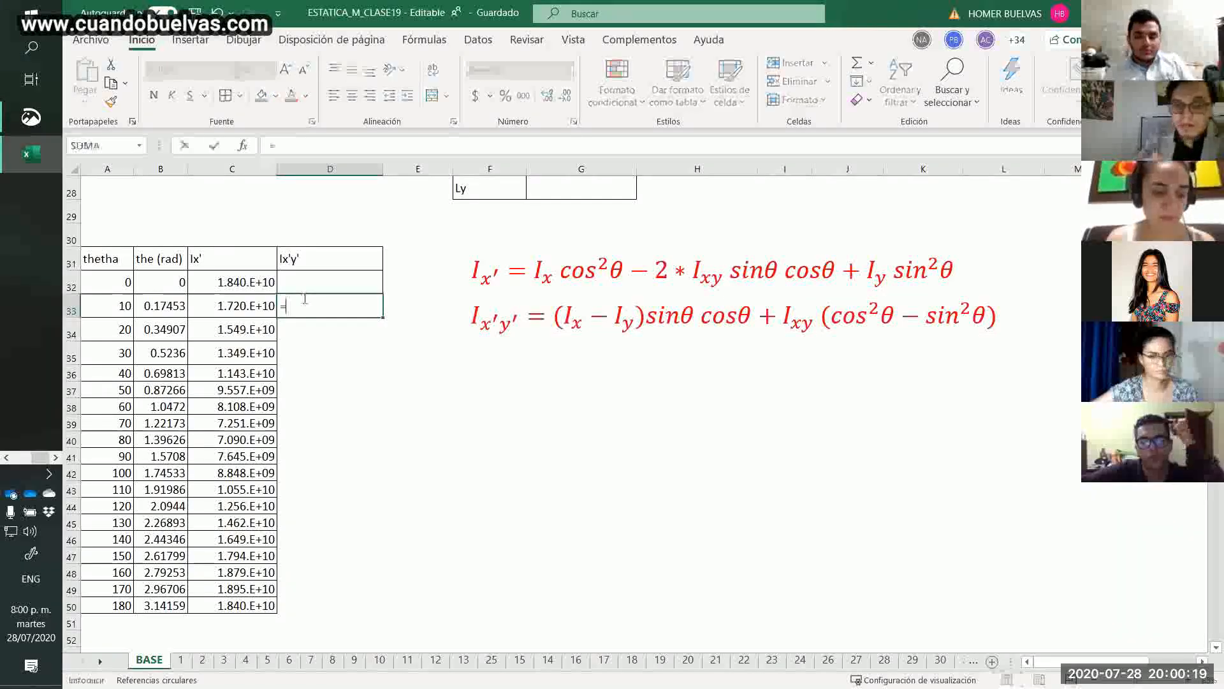
{"action": "type", "text": "("}
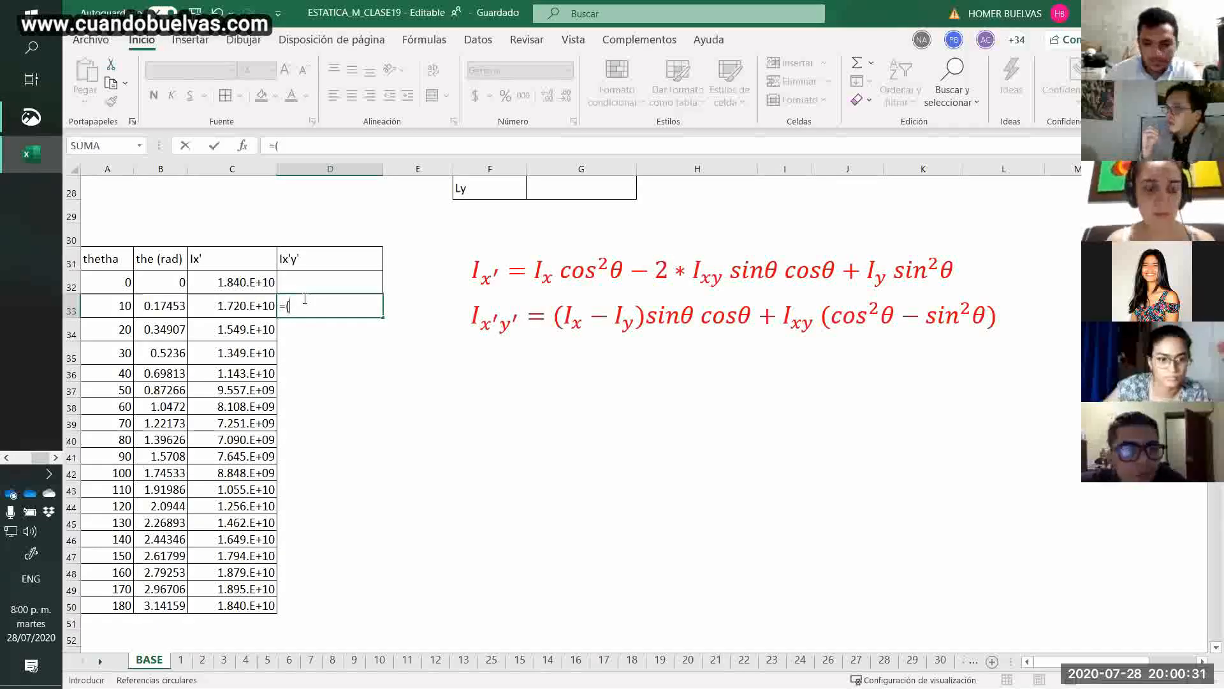
{"action": "type", "text": "d25"}
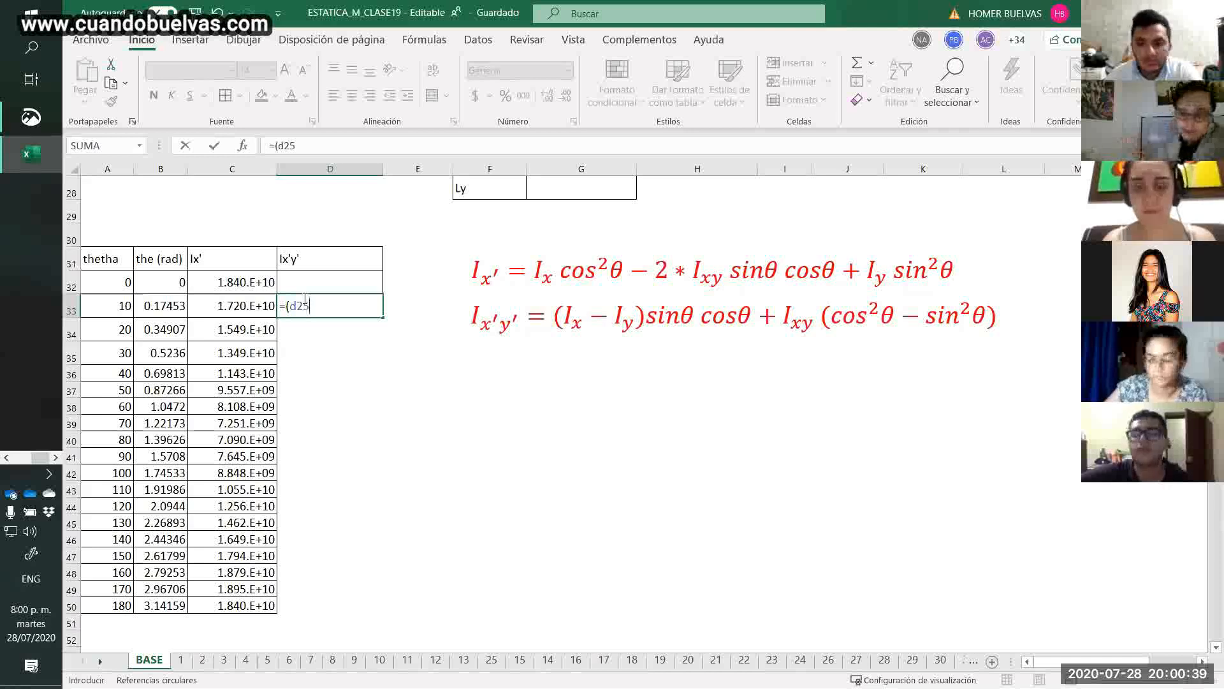
{"action": "key", "text": "F4"}
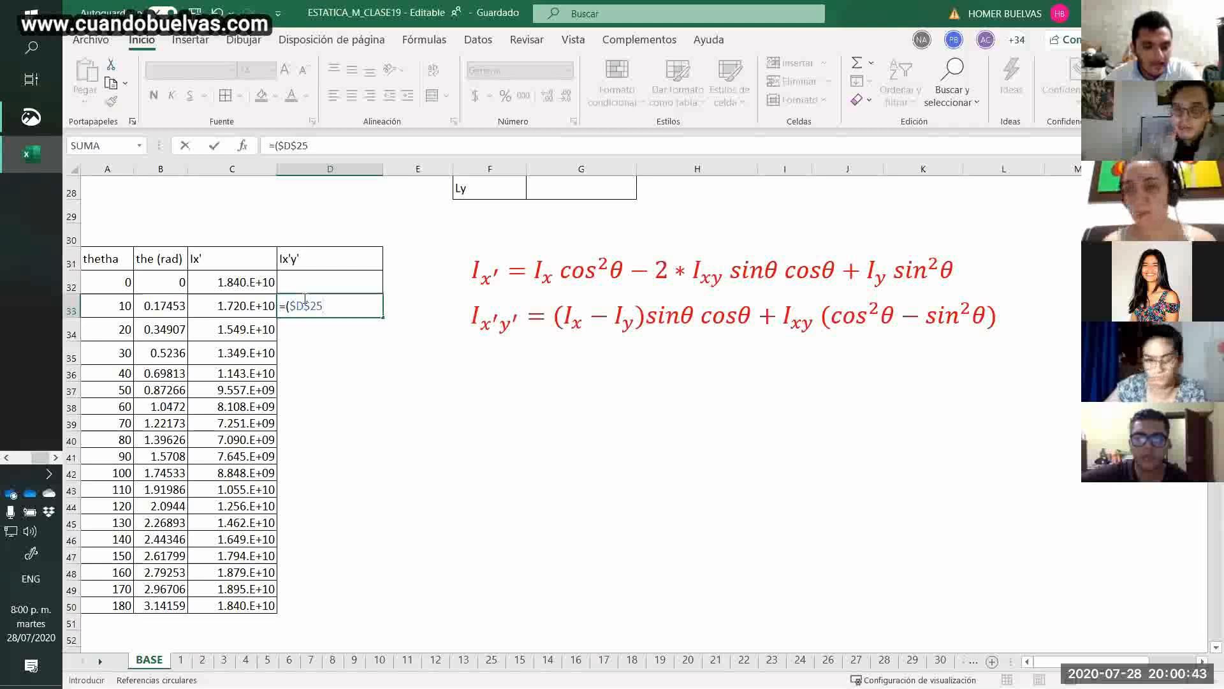
{"action": "type", "text": "-"}
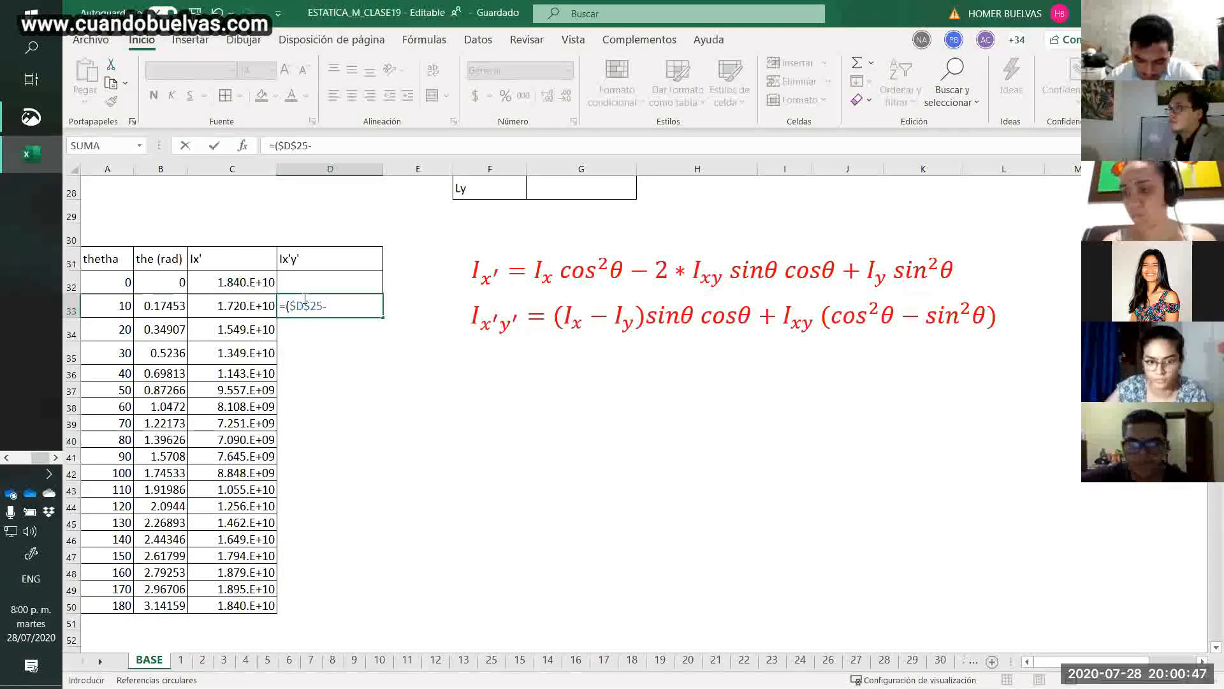
{"action": "type", "text": "d26"}
{"action": "key", "text": "F4"}
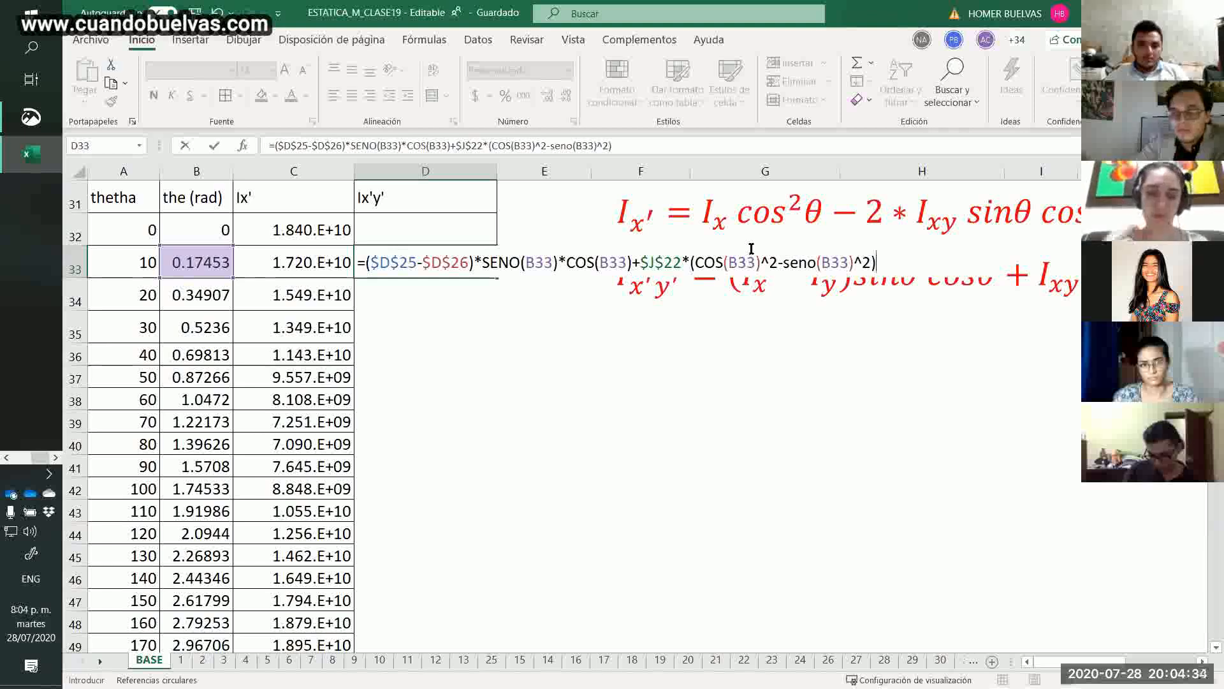
{"action": "key", "text": "ctrl+Return"}
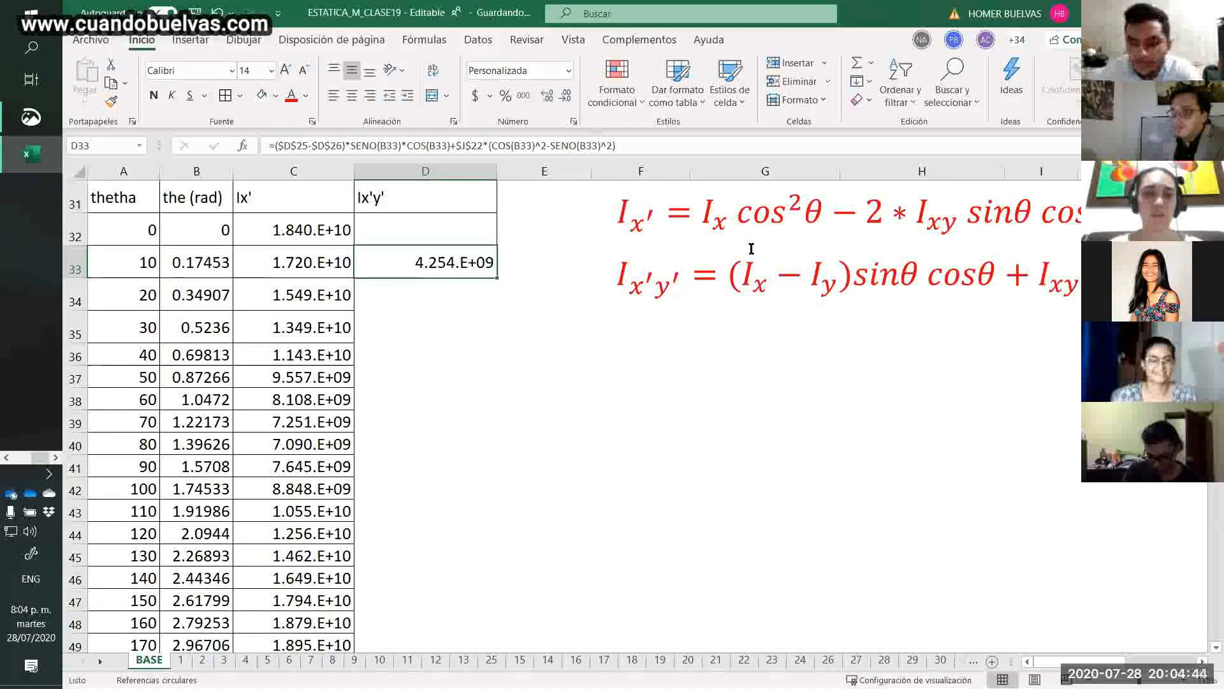
Fill the Ix'y' formula from D33 down to the 180 row and up to D32 for angle 0.
{"action": "left_click_drag", "start_coordinate": [494, 278], "coordinate": [463, 604]}
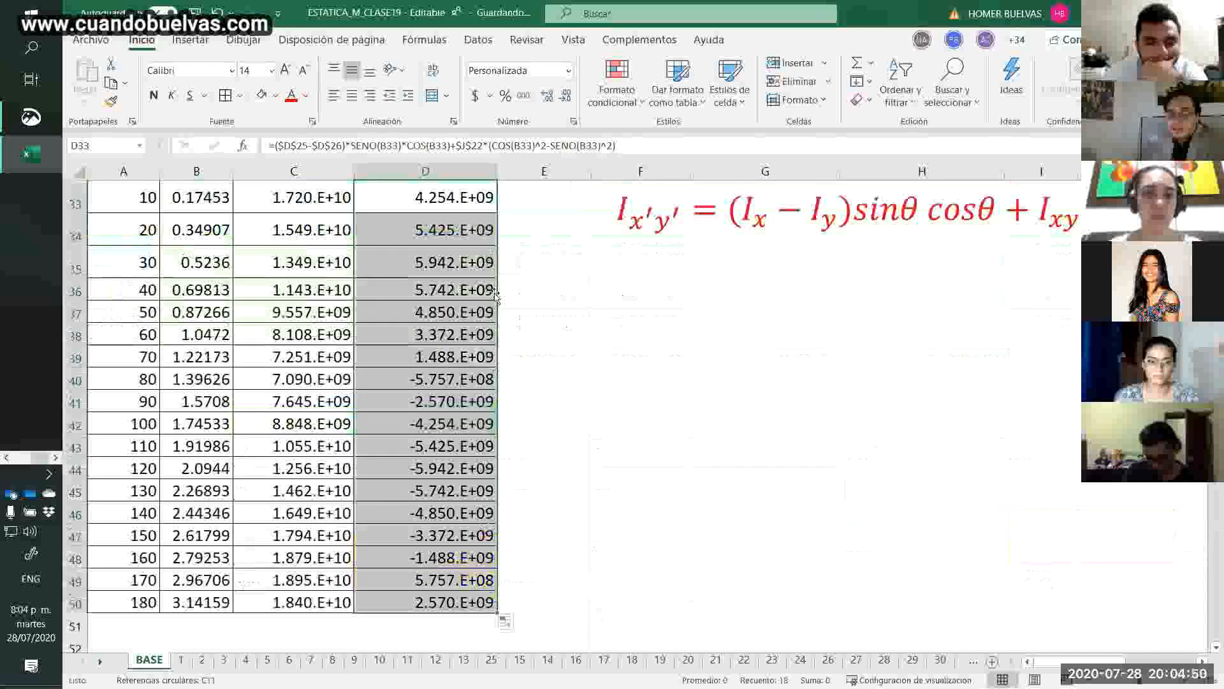
{"action": "left_click", "coordinate": [486, 197]}
{"action": "left_click_drag", "start_coordinate": [497, 212], "coordinate": [499, 245]}
{"action": "left_click", "coordinate": [599, 429]}
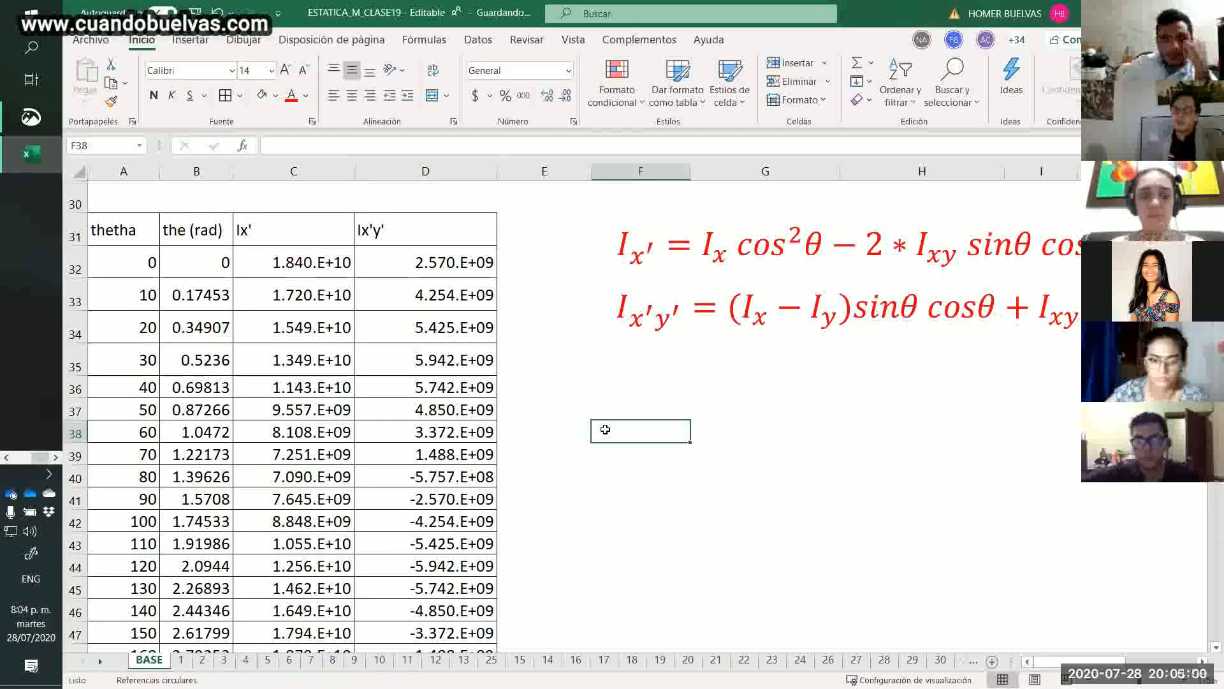
Compare the Ix' values at 0 and 90 degrees with the Ixb and Iyb results in the CENTROIDOTE table.
{"action": "left_click_drag", "start_coordinate": [307, 257], "coordinate": [320, 387]}
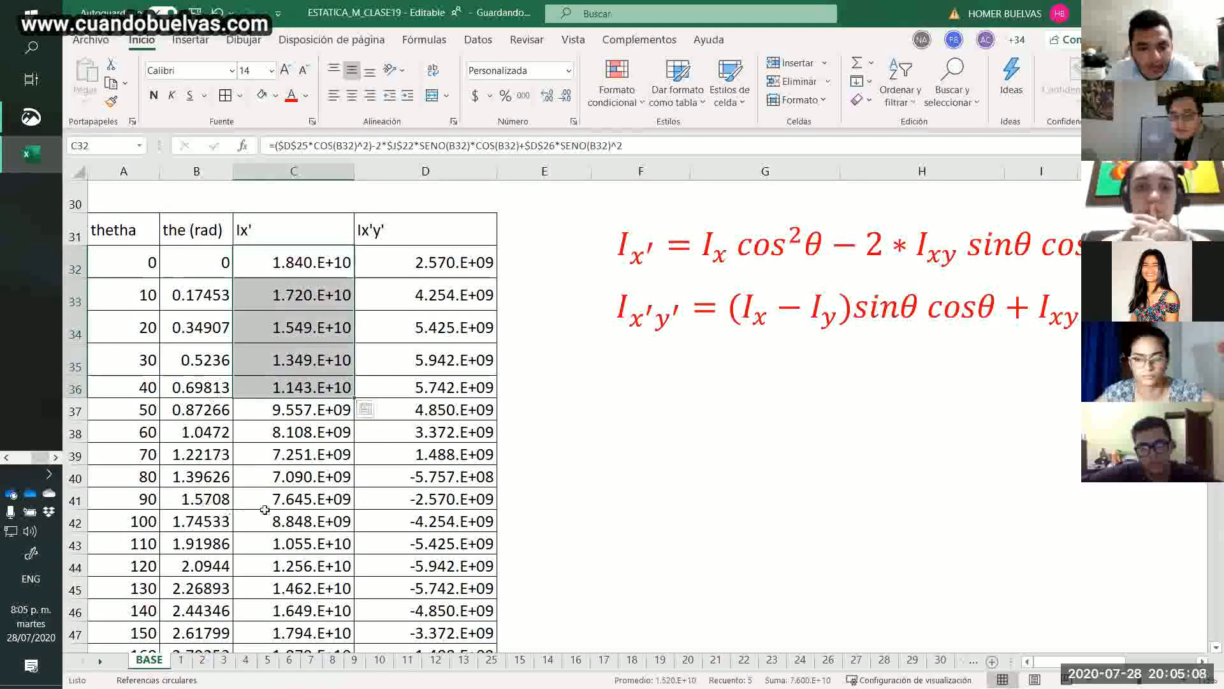
{"action": "left_click_drag", "start_coordinate": [153, 500], "coordinate": [338, 496]}
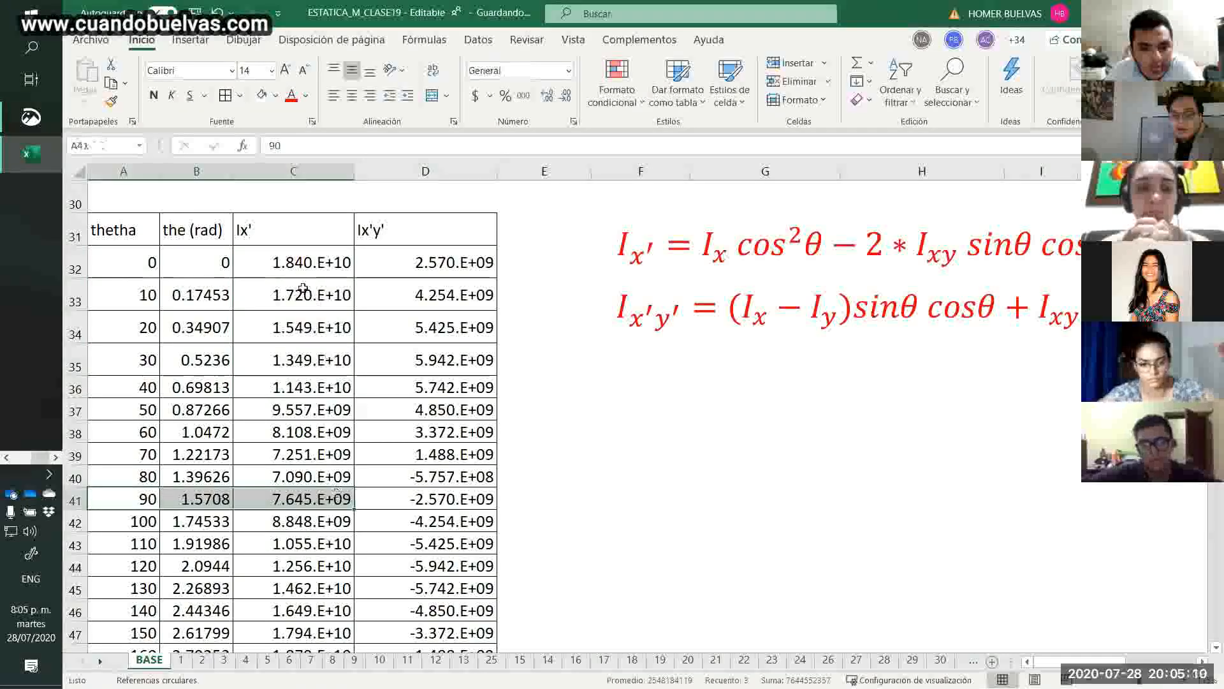
{"action": "left_click", "coordinate": [292, 265]}
{"action": "left_click", "coordinate": [295, 518]}
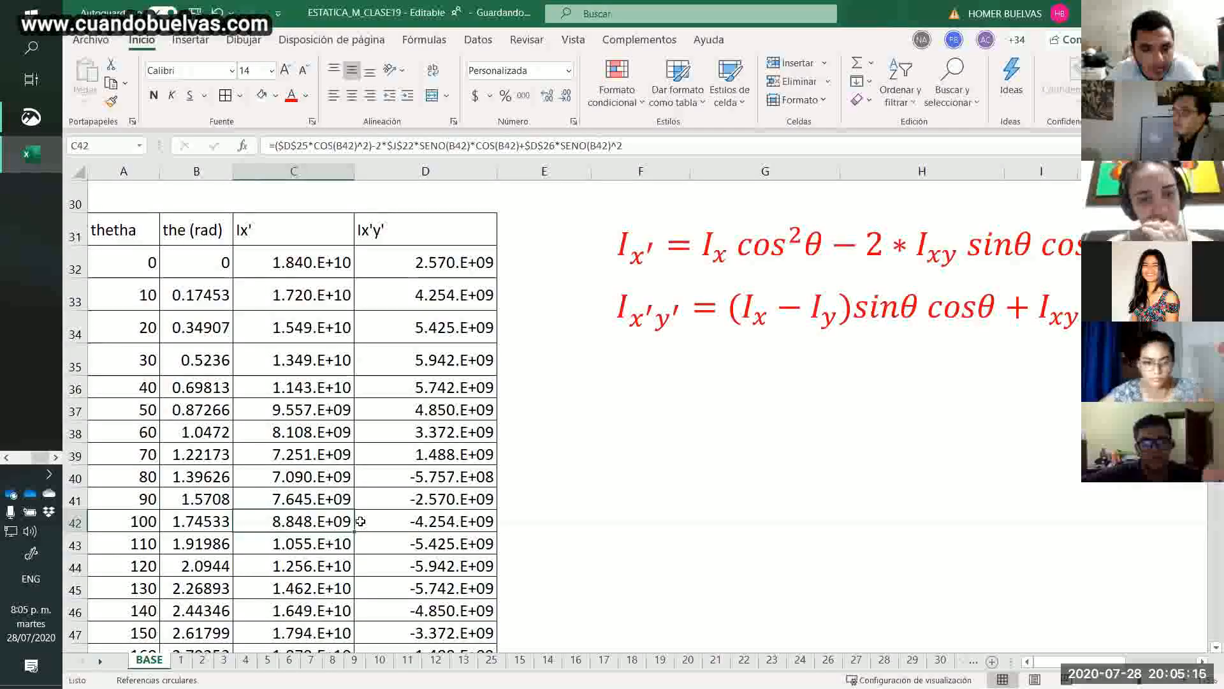
{"action": "left_click", "coordinate": [261, 502]}
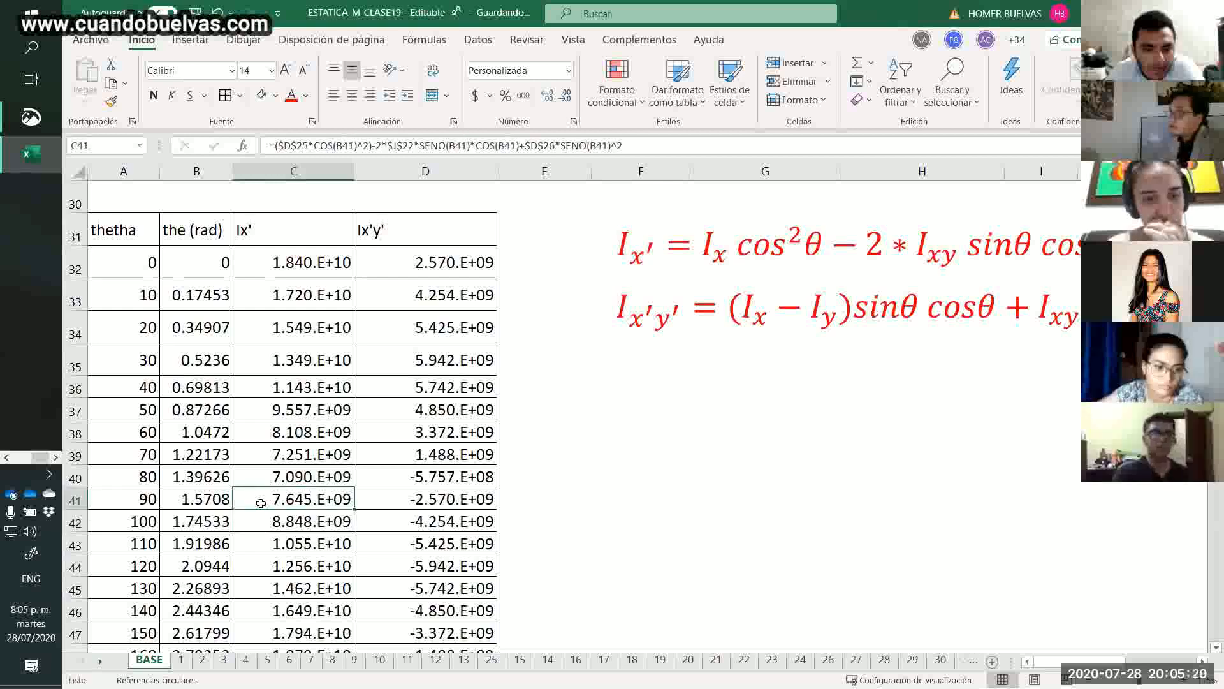
{"action": "scroll", "coordinate": [261, 502], "scroll_direction": "up", "scroll_amount": 6}
{"action": "left_click_drag", "start_coordinate": [423, 508], "coordinate": [451, 578]}
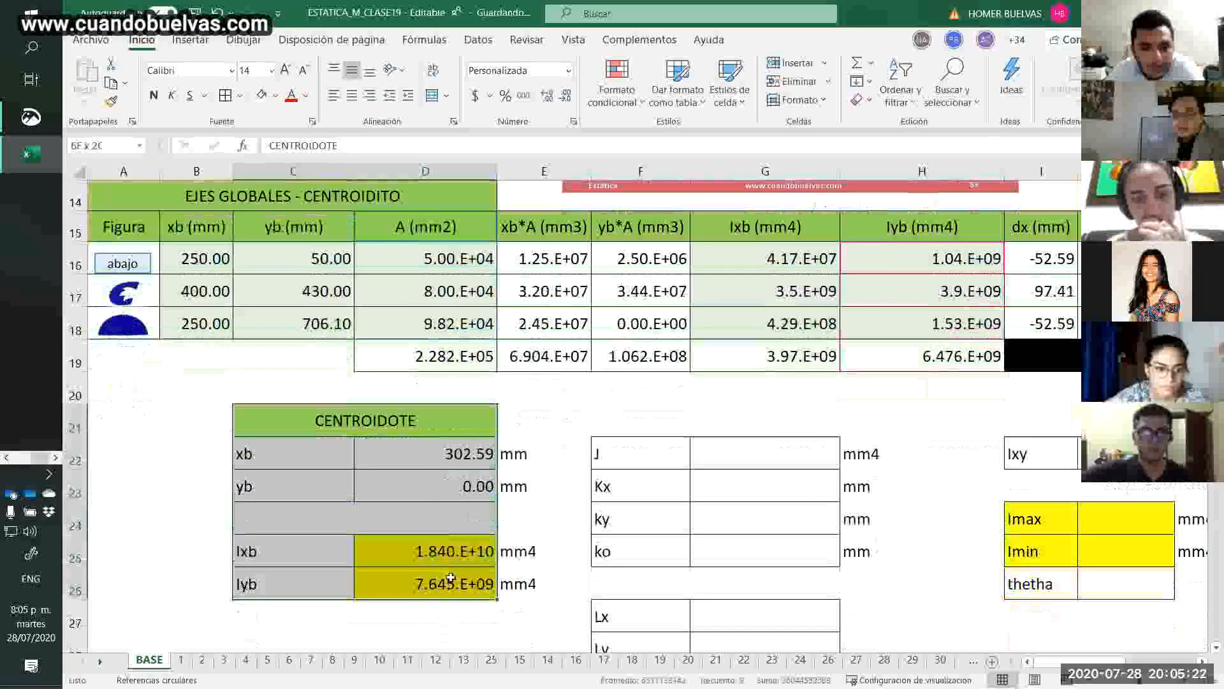
{"action": "left_click", "coordinate": [451, 577]}
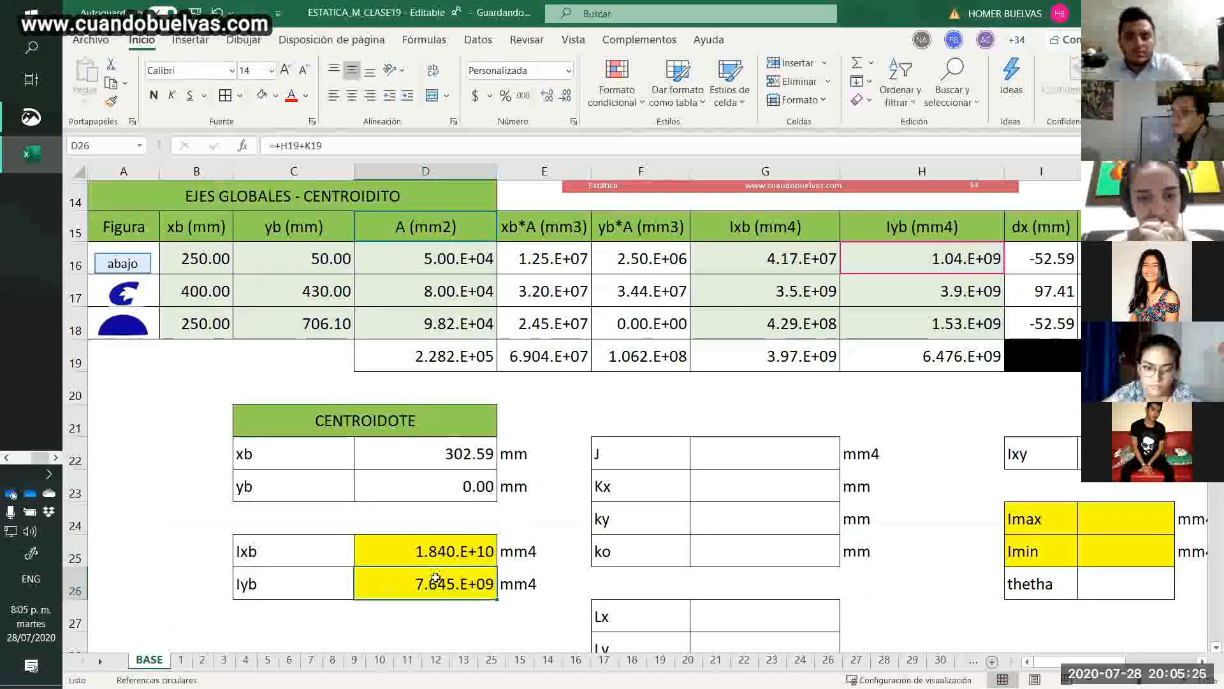
Insert a scatter chart with smooth lines and markers from the Ix' and Ix'y' columns, C31:D50.
{"action": "scroll", "coordinate": [434, 577], "scroll_direction": "down", "scroll_amount": 13}
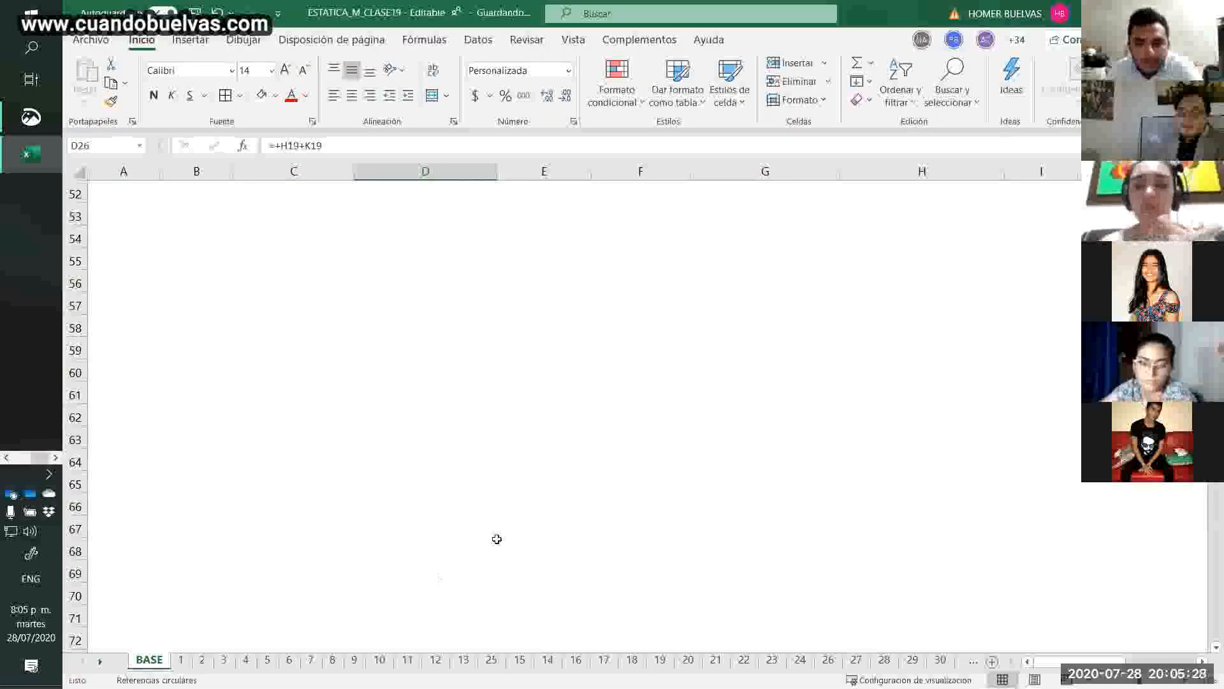
{"action": "scroll", "coordinate": [890, 433], "scroll_direction": "up", "scroll_amount": 6}
{"action": "scroll", "coordinate": [889, 436], "scroll_direction": "down", "scroll_amount": 1}
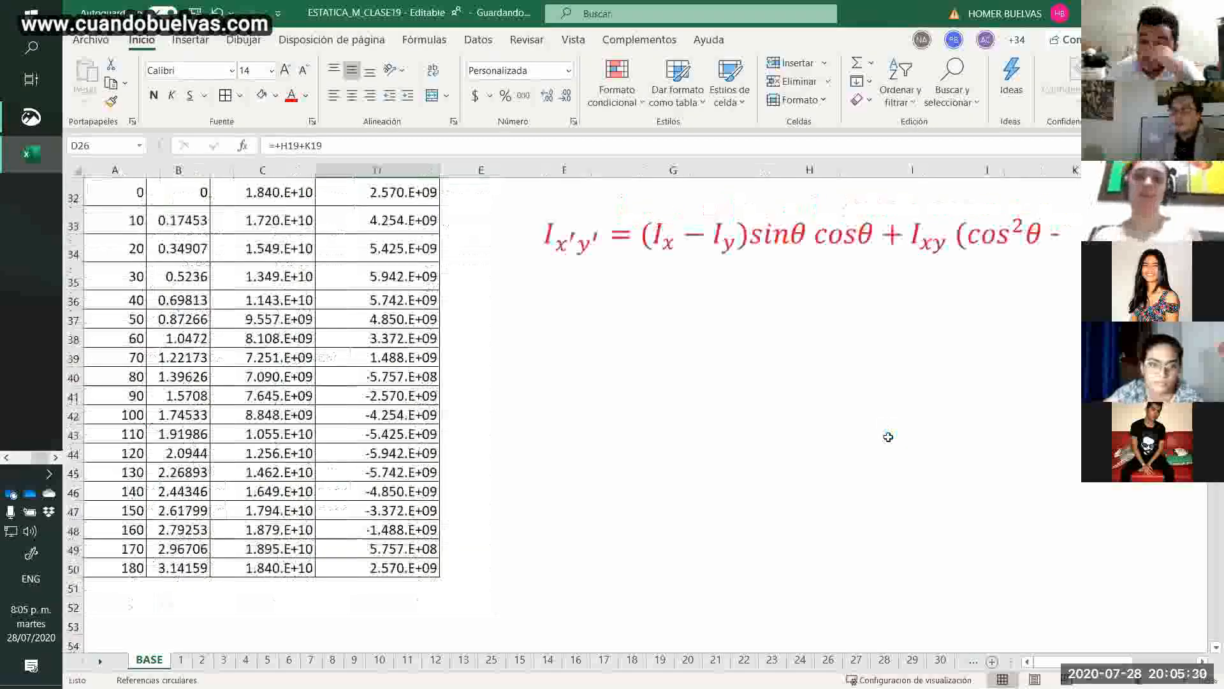
{"action": "scroll", "coordinate": [574, 415], "scroll_direction": "up", "scroll_amount": 5}
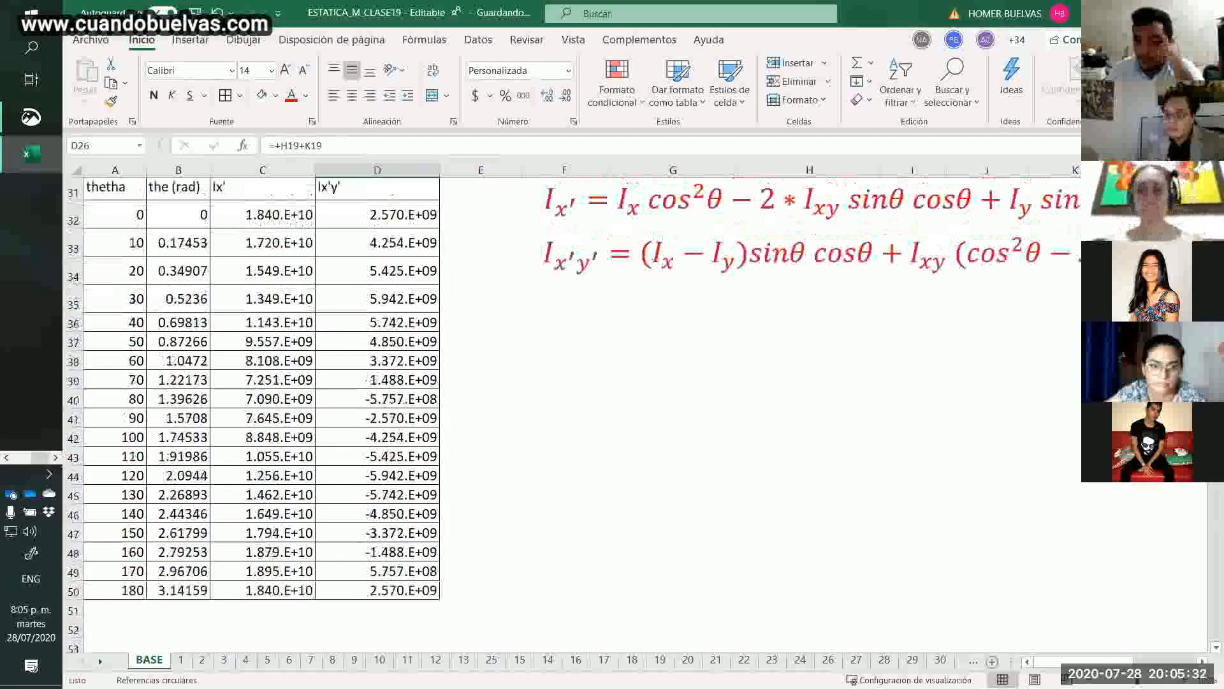
{"action": "scroll", "coordinate": [400, 267], "scroll_direction": "down", "scroll_amount": 5}
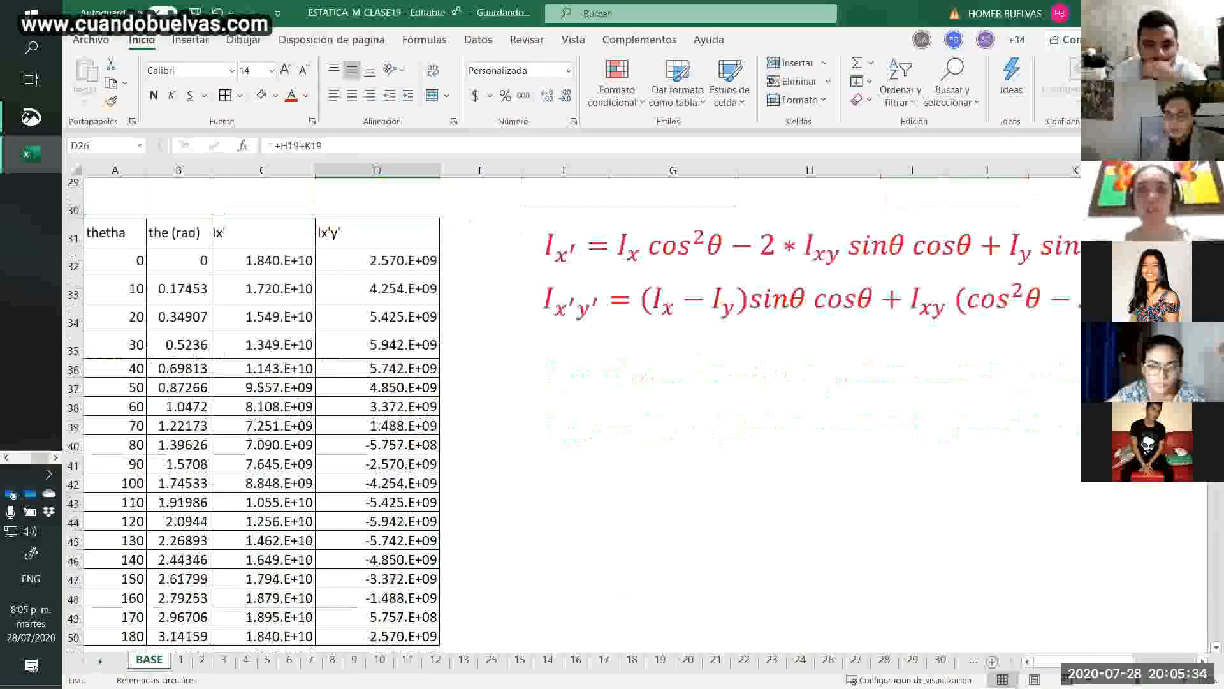
{"action": "left_click_drag", "start_coordinate": [262, 220], "coordinate": [403, 618]}
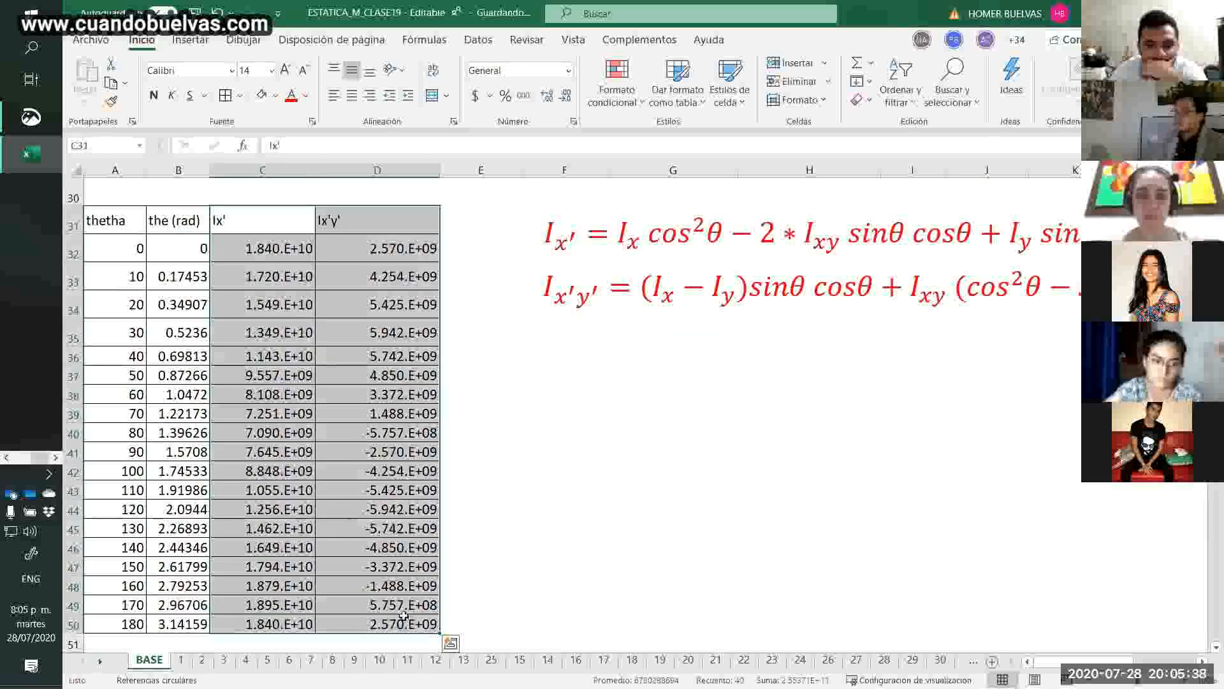
{"action": "left_click", "coordinate": [202, 46]}
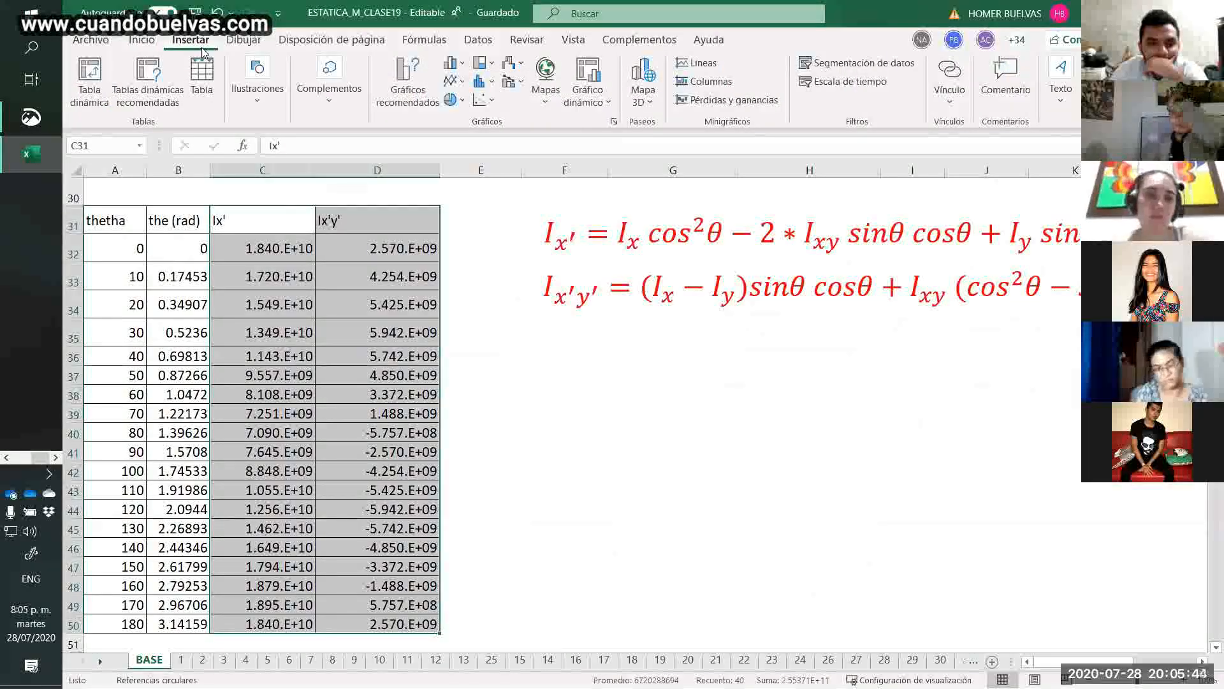
{"action": "left_click", "coordinate": [493, 100]}
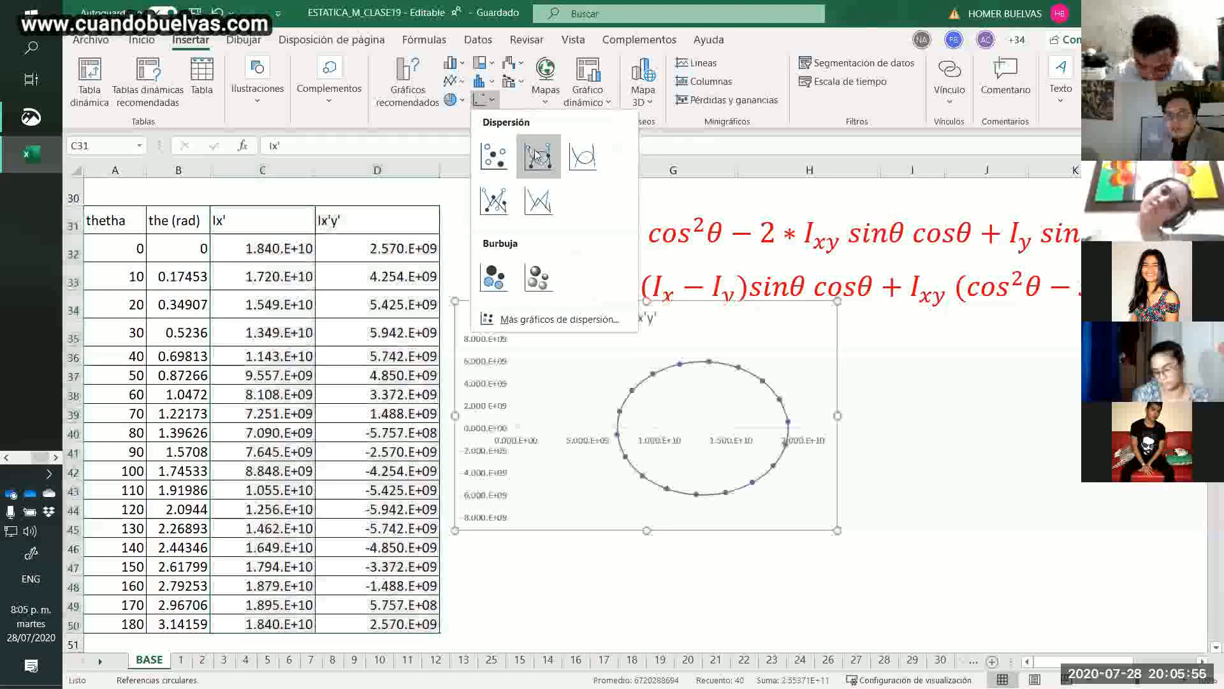
{"action": "left_click", "coordinate": [538, 155]}
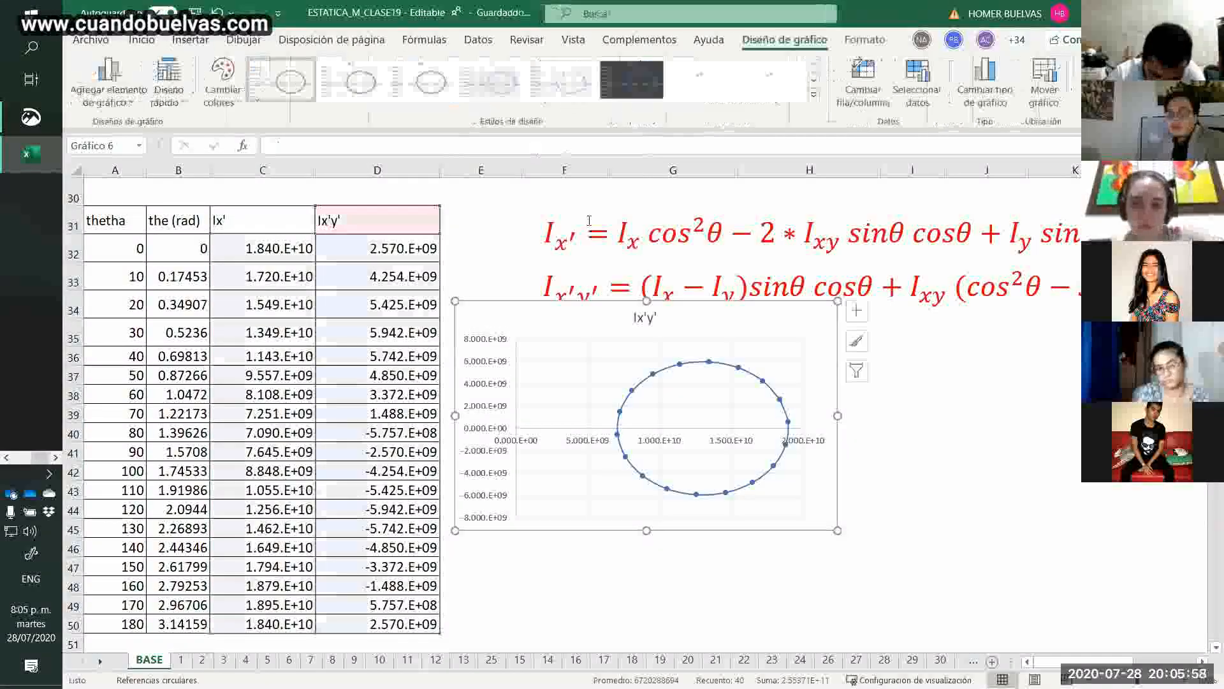
Place the Ix'y' chart below the two formulas and enlarge it down to about row 50, then deselect it.
{"action": "left_click_drag", "start_coordinate": [768, 323], "coordinate": [814, 345]}
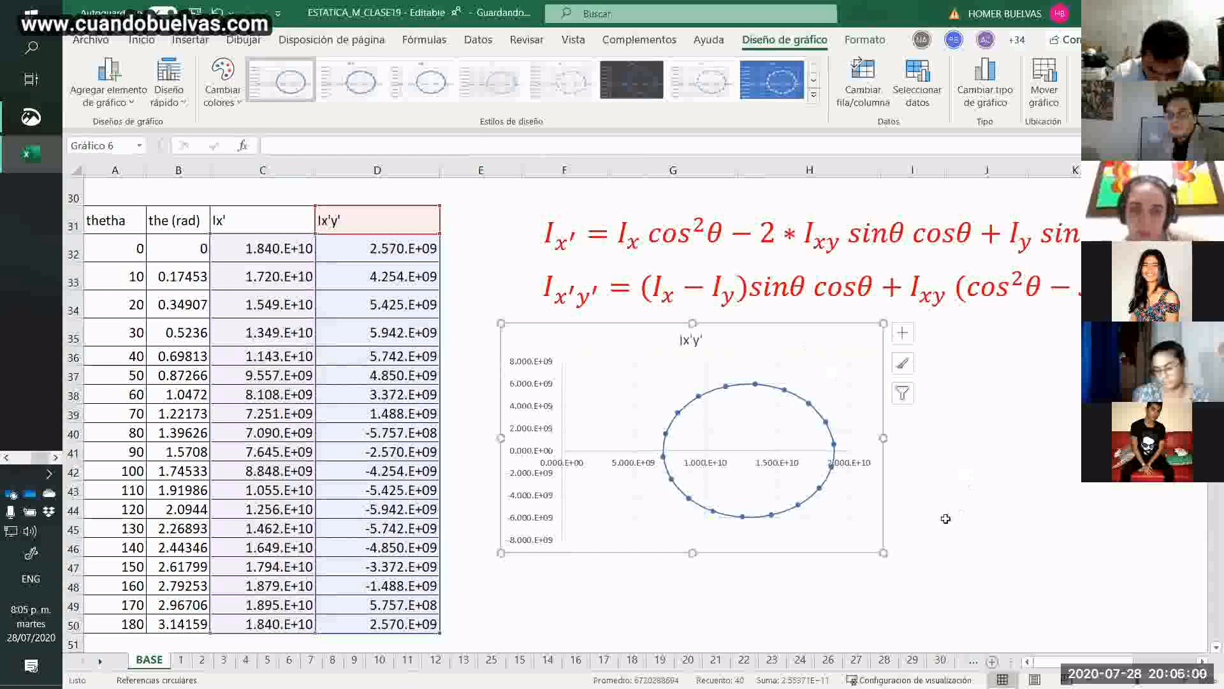
{"action": "left_click_drag", "start_coordinate": [883, 553], "coordinate": [967, 631]}
{"action": "left_click", "coordinate": [1052, 470]}
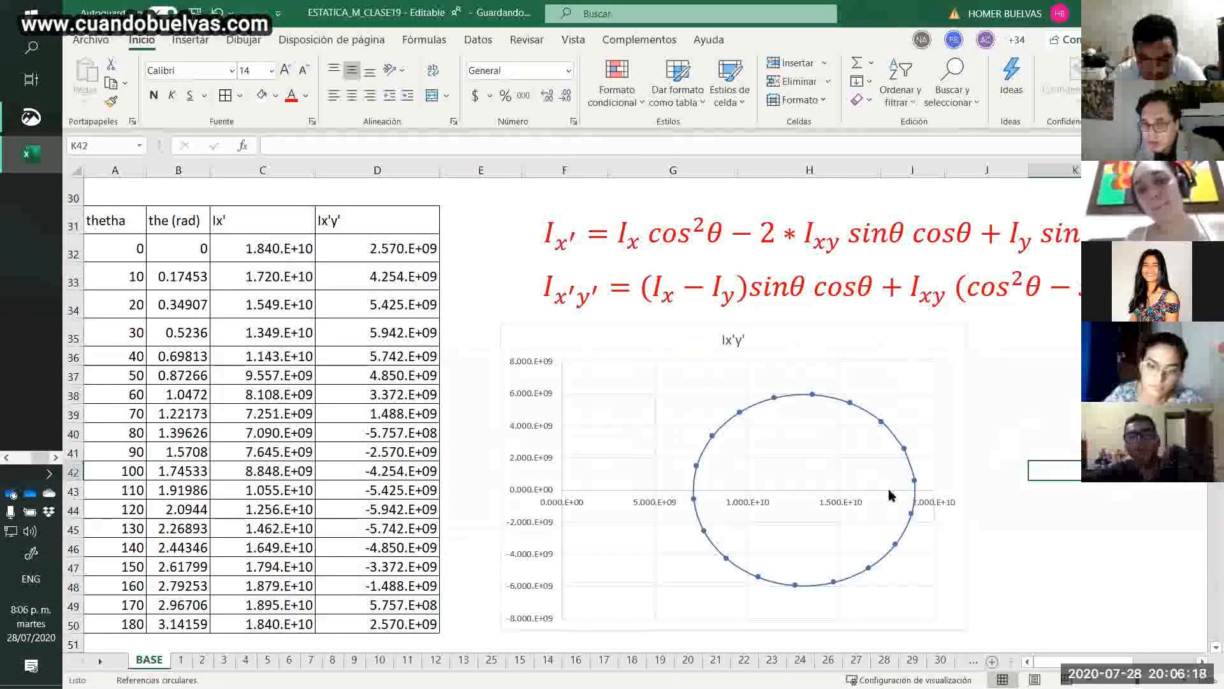
Apply the fourth chart style, with ringed markers on a pale line, to the Ix'y' chart and close its formatting options.
{"action": "left_click", "coordinate": [926, 504]}
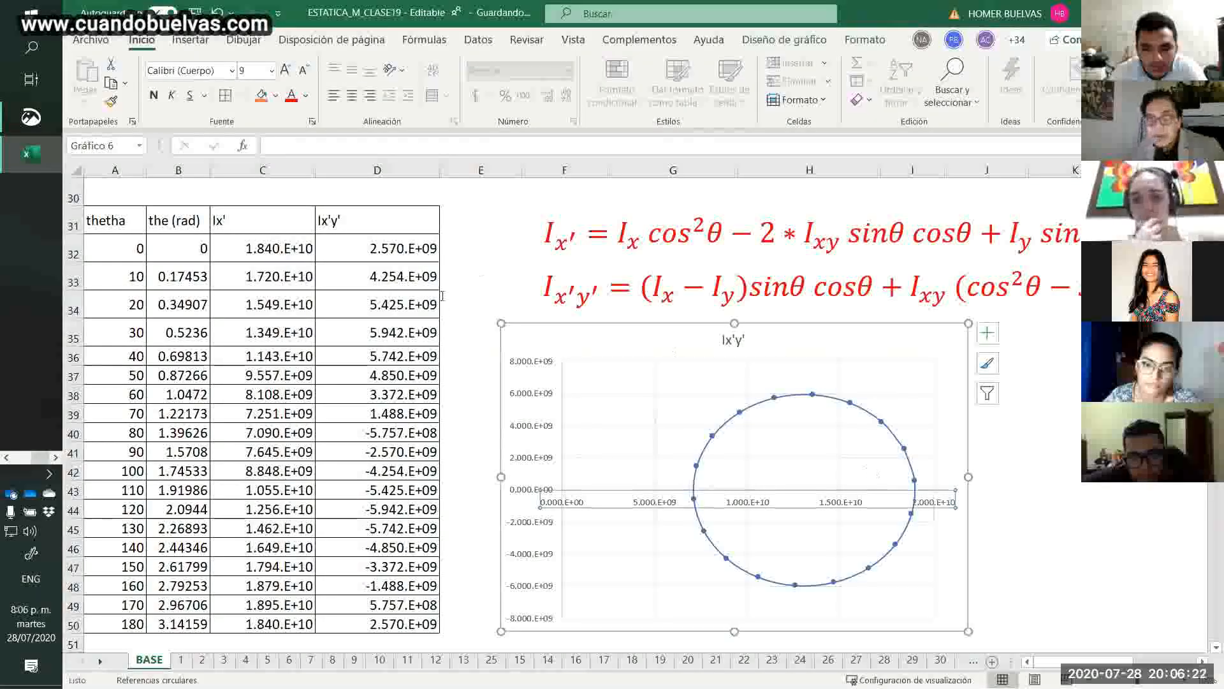
{"action": "left_click", "coordinate": [601, 342]}
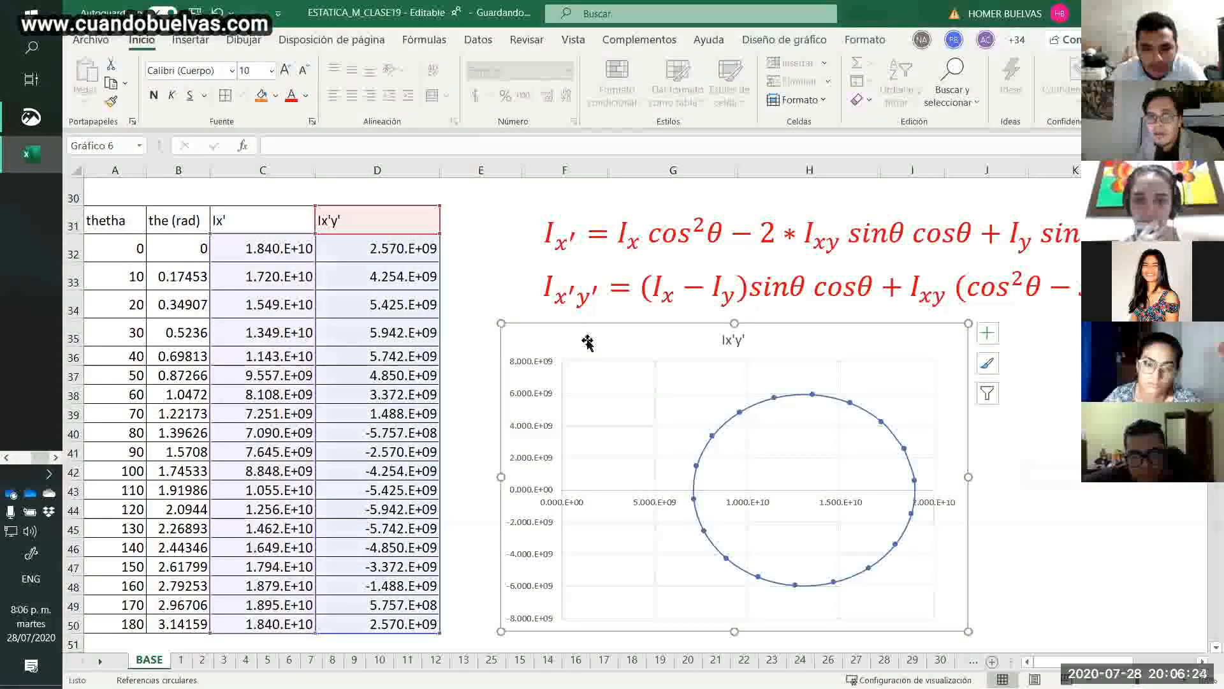
{"action": "double_click", "coordinate": [586, 341]}
{"action": "left_click", "coordinate": [647, 138]}
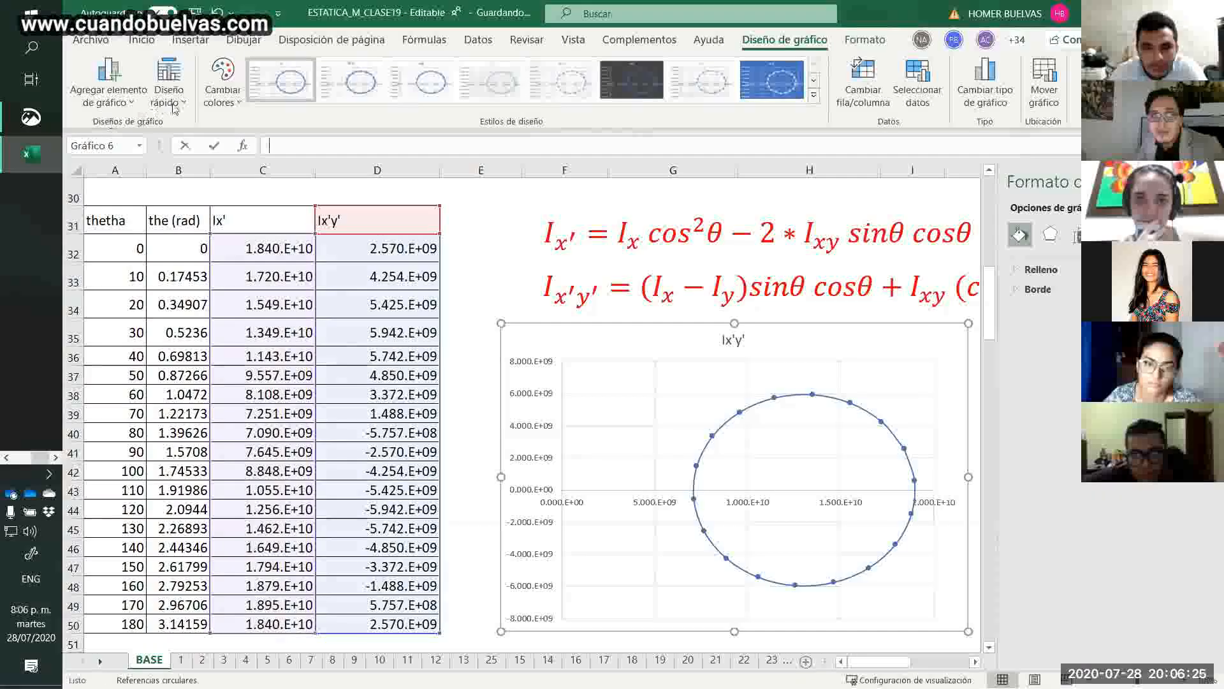
{"action": "key", "text": "Escape"}
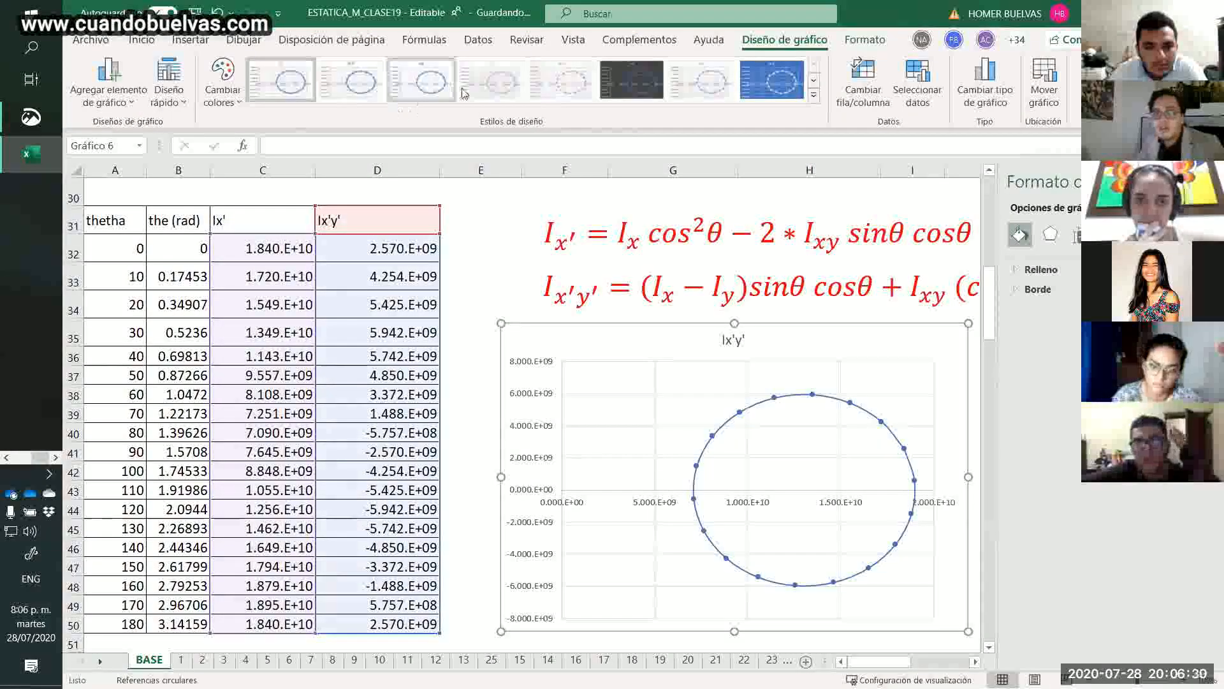
{"action": "left_click", "coordinate": [489, 83]}
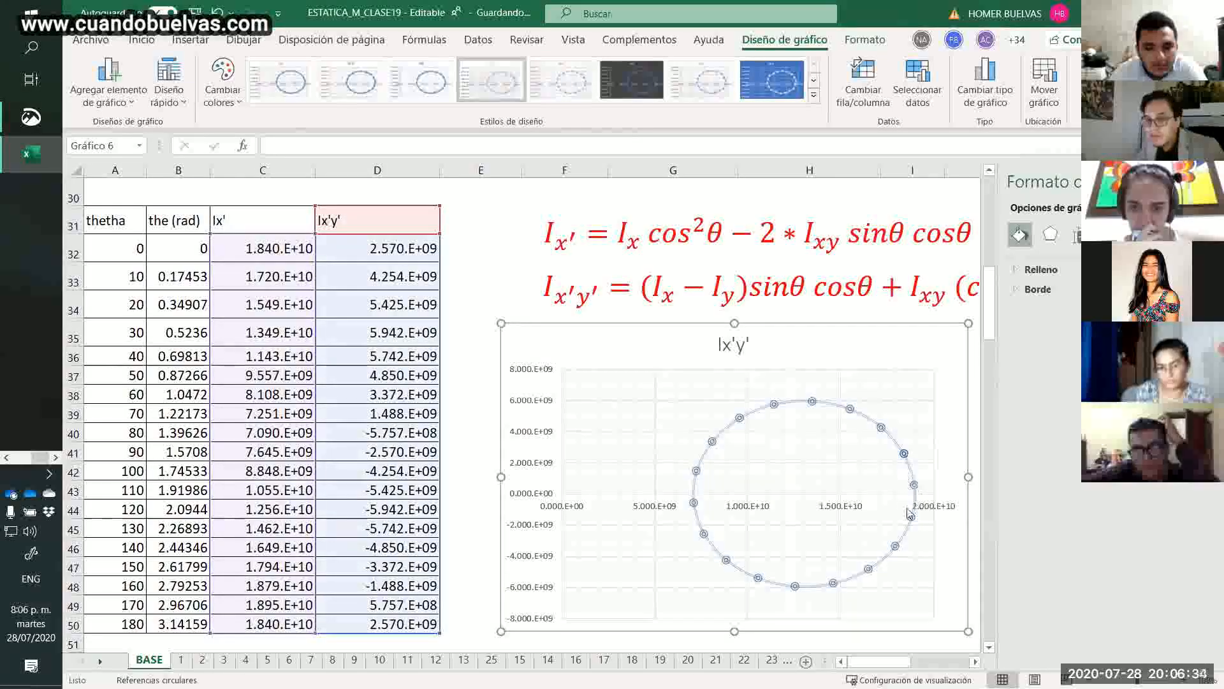
{"action": "scroll", "coordinate": [957, 568], "scroll_direction": "up", "scroll_amount": 1}
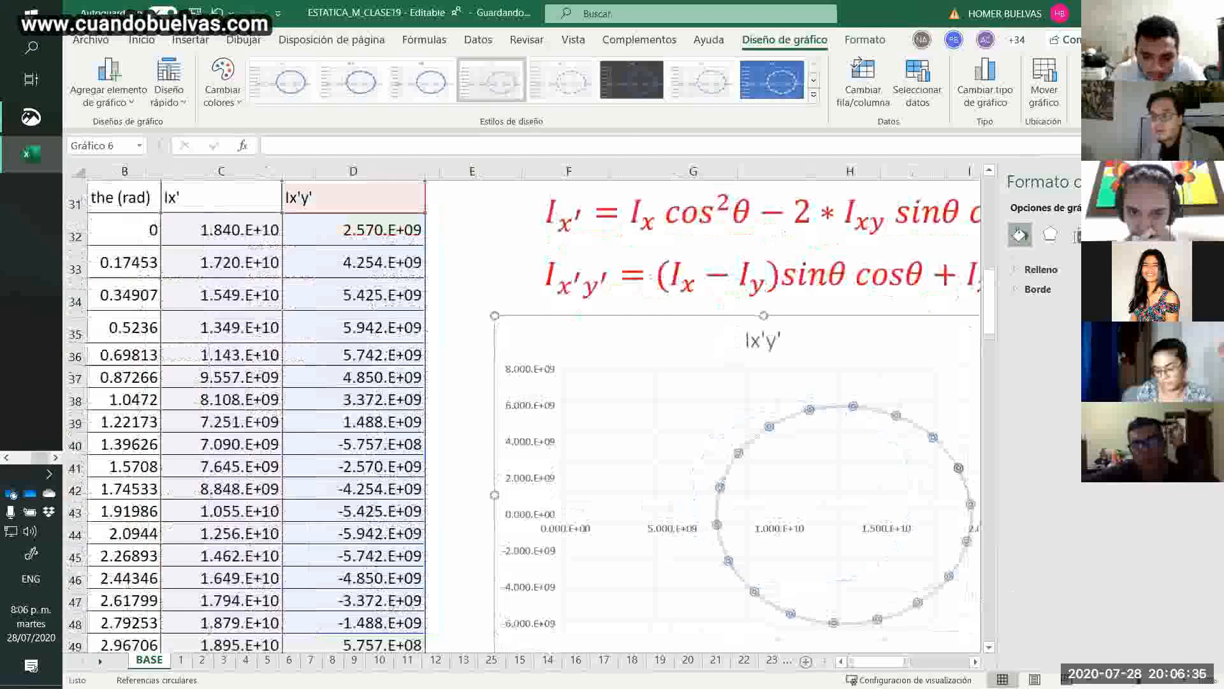
{"action": "left_click", "coordinate": [1204, 182]}
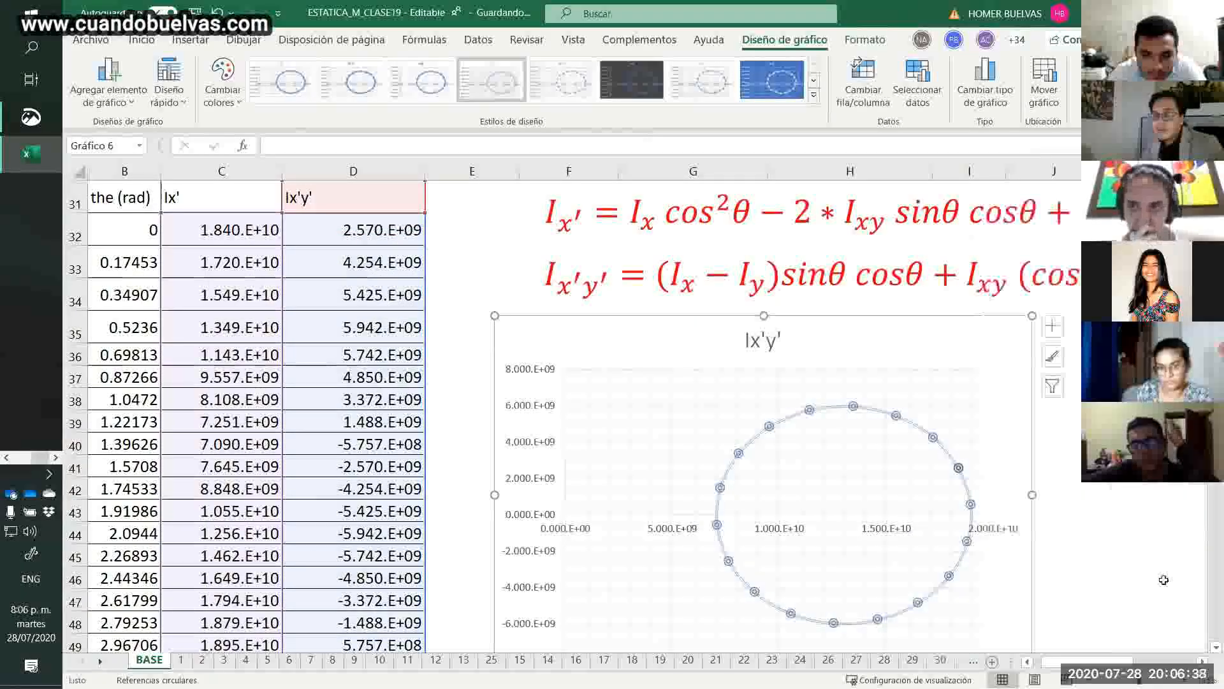
With the red pen in finger drawing mode, circle the circle plot's right-hand crossing of the horizontal axis and handwrite "Imax" above it.
{"action": "scroll", "coordinate": [1204, 654], "scroll_direction": "down", "scroll_amount": 1}
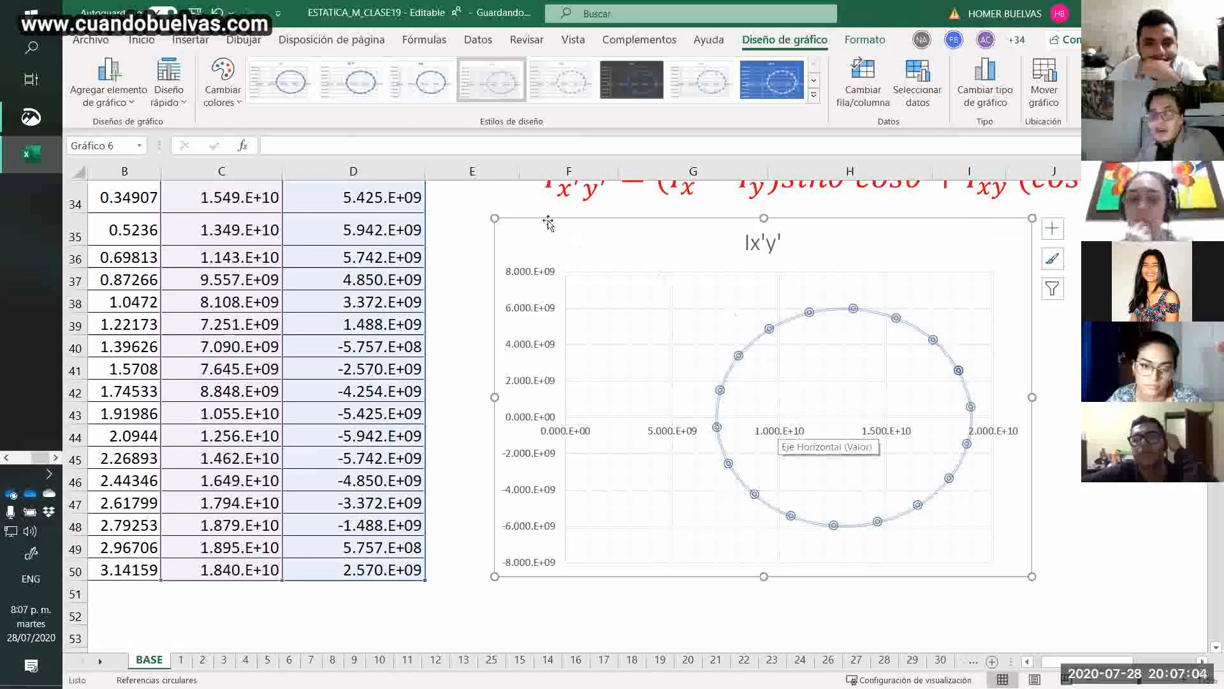
{"action": "left_click", "coordinate": [203, 44]}
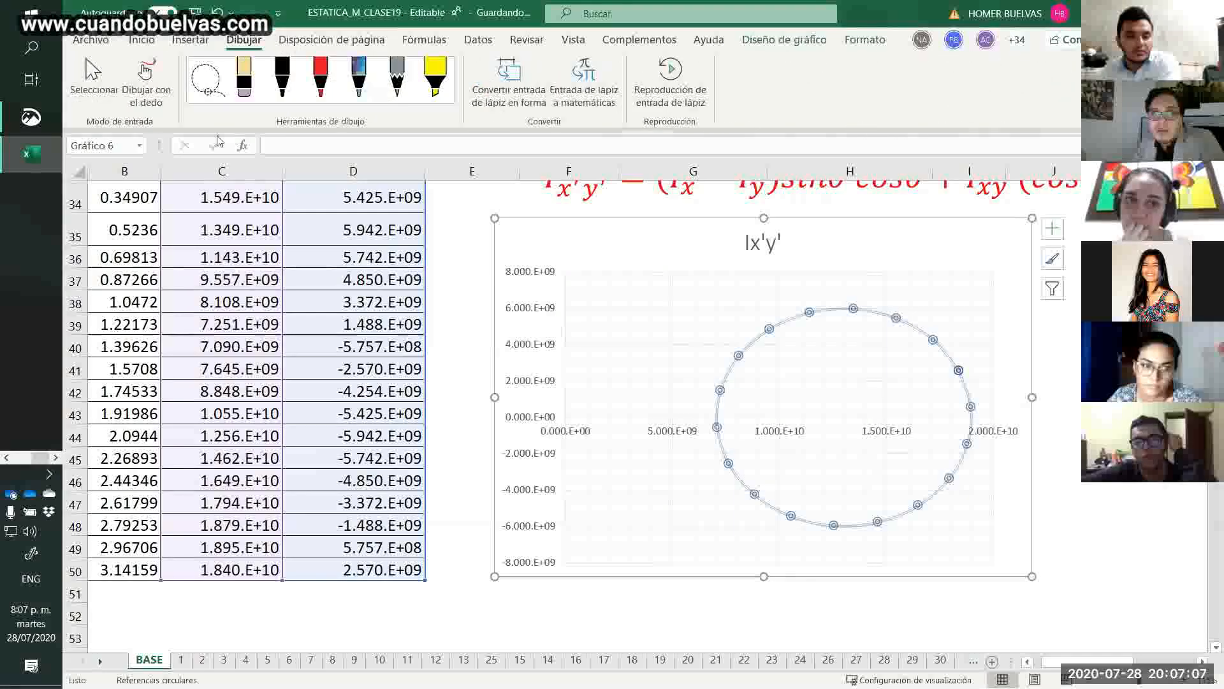
{"action": "left_click", "coordinate": [157, 102]}
{"action": "left_click", "coordinate": [321, 96]}
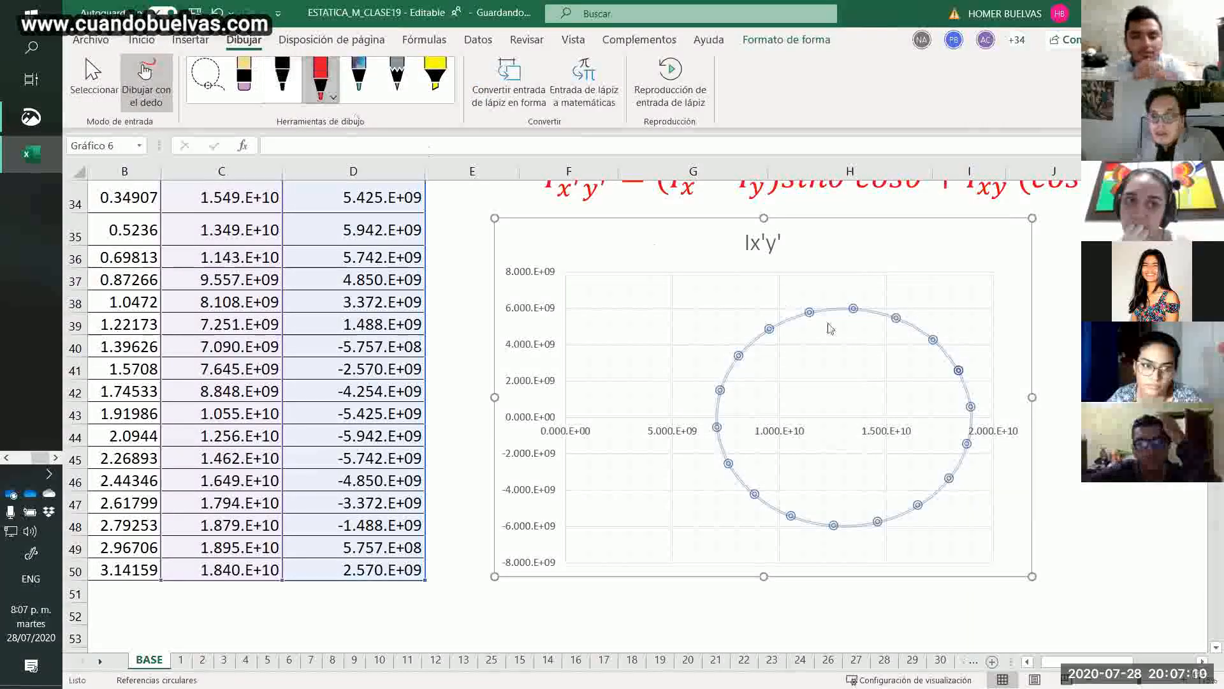
{"action": "mouse_move", "coordinate": [980, 408]}
{"action": "left_mouse_down"}
{"action": "mouse_move", "coordinate": [968, 408]}
{"action": "mouse_move", "coordinate": [970, 426]}
{"action": "mouse_move", "coordinate": [991, 420]}
{"action": "mouse_move", "coordinate": [981, 410]}
{"action": "left_mouse_up"}
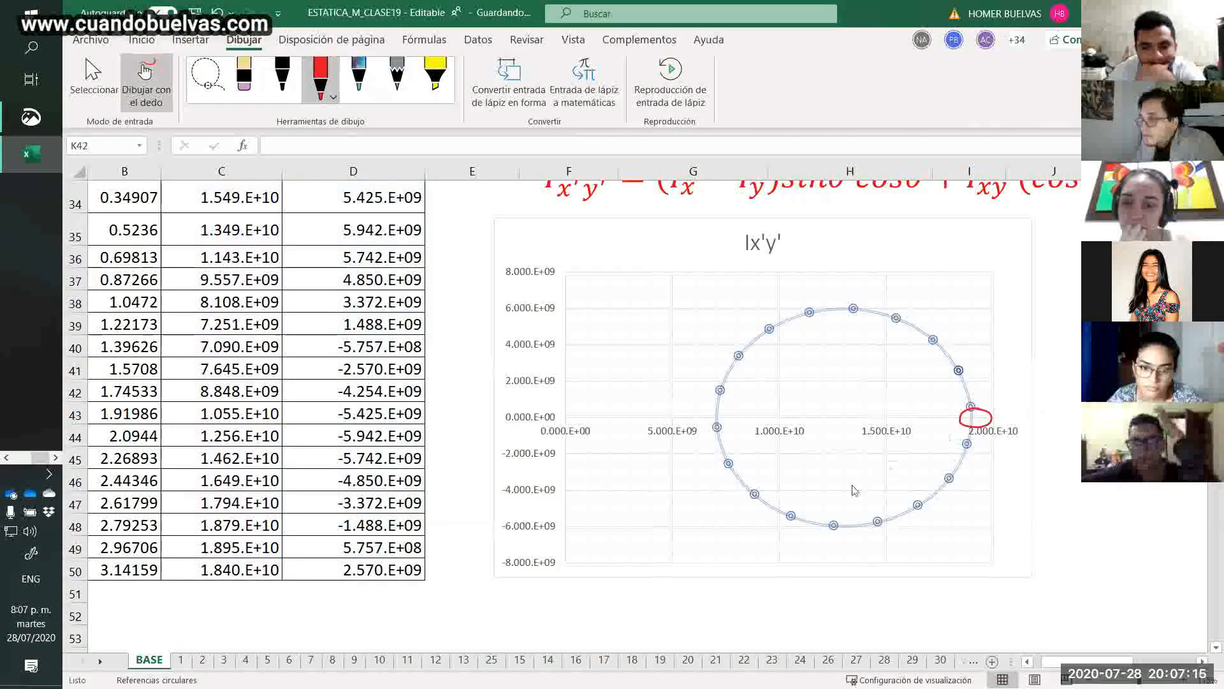
{"action": "mouse_move", "coordinate": [971, 387]}
{"action": "left_mouse_down"}
{"action": "mouse_move", "coordinate": [989, 401]}
{"action": "mouse_move", "coordinate": [1055, 387]}
{"action": "mouse_move", "coordinate": [1044, 392]}
{"action": "left_mouse_up"}
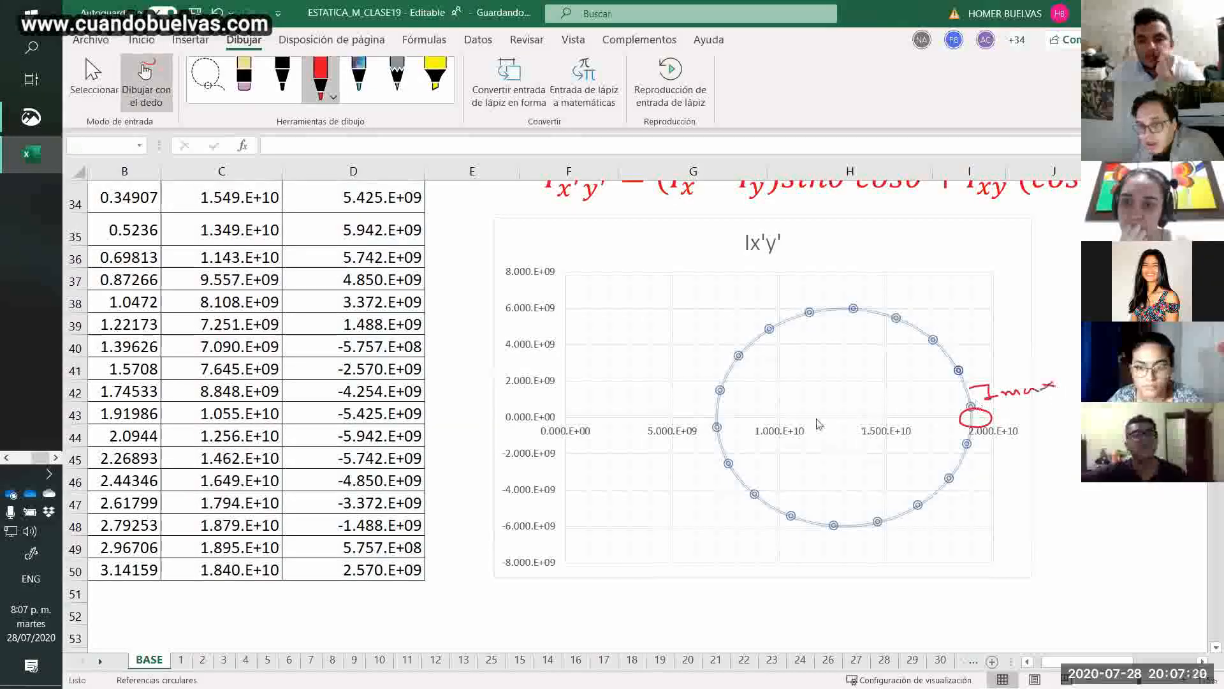
Circle the plot's left-hand crossing of the horizontal axis in red and handwrite "Imin" above it.
{"action": "mouse_move", "coordinate": [733, 412]}
{"action": "left_mouse_down"}
{"action": "mouse_move", "coordinate": [712, 411]}
{"action": "mouse_move", "coordinate": [715, 434]}
{"action": "mouse_move", "coordinate": [734, 409]}
{"action": "left_mouse_up"}
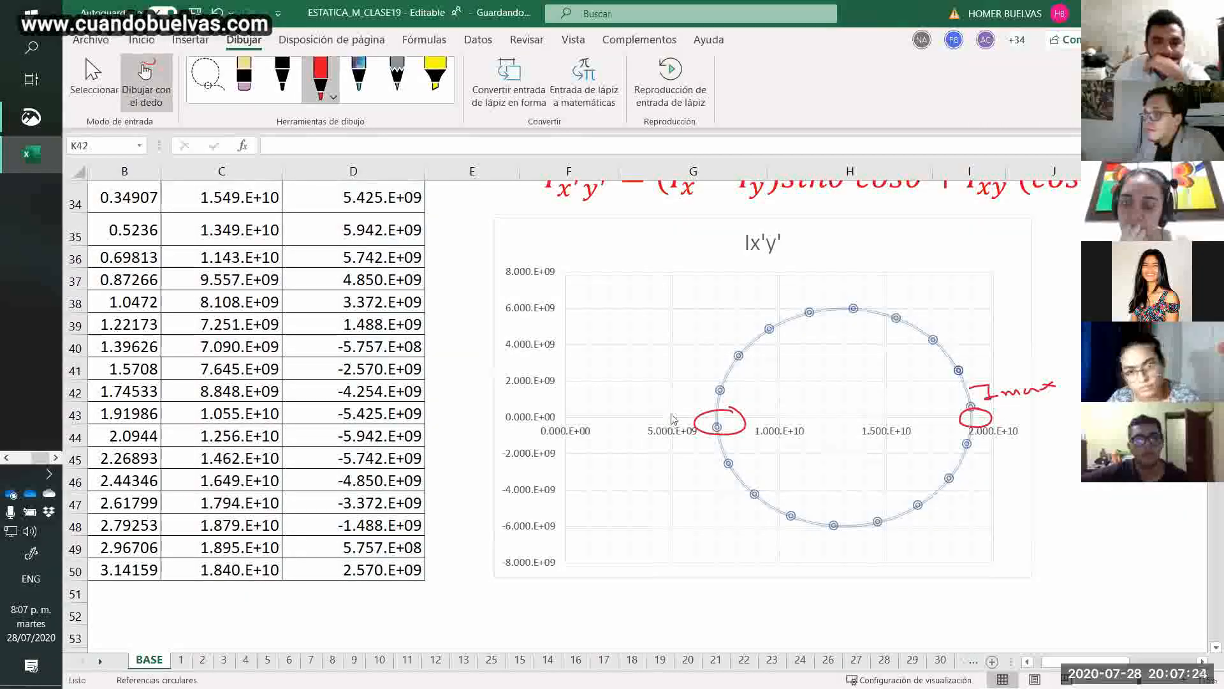
{"action": "left_click_drag", "start_coordinate": [634, 394], "coordinate": [654, 389]}
{"action": "left_click_drag", "start_coordinate": [645, 390], "coordinate": [655, 403]}
{"action": "left_click_drag", "start_coordinate": [660, 404], "coordinate": [701, 395]}
Mark the plotted circle's center with a small red loop, handwrite "Iave" above it, and return to selection mode.
{"action": "mouse_move", "coordinate": [853, 419]}
{"action": "left_mouse_down"}
{"action": "mouse_move", "coordinate": [843, 423]}
{"action": "mouse_move", "coordinate": [854, 415]}
{"action": "left_mouse_up"}
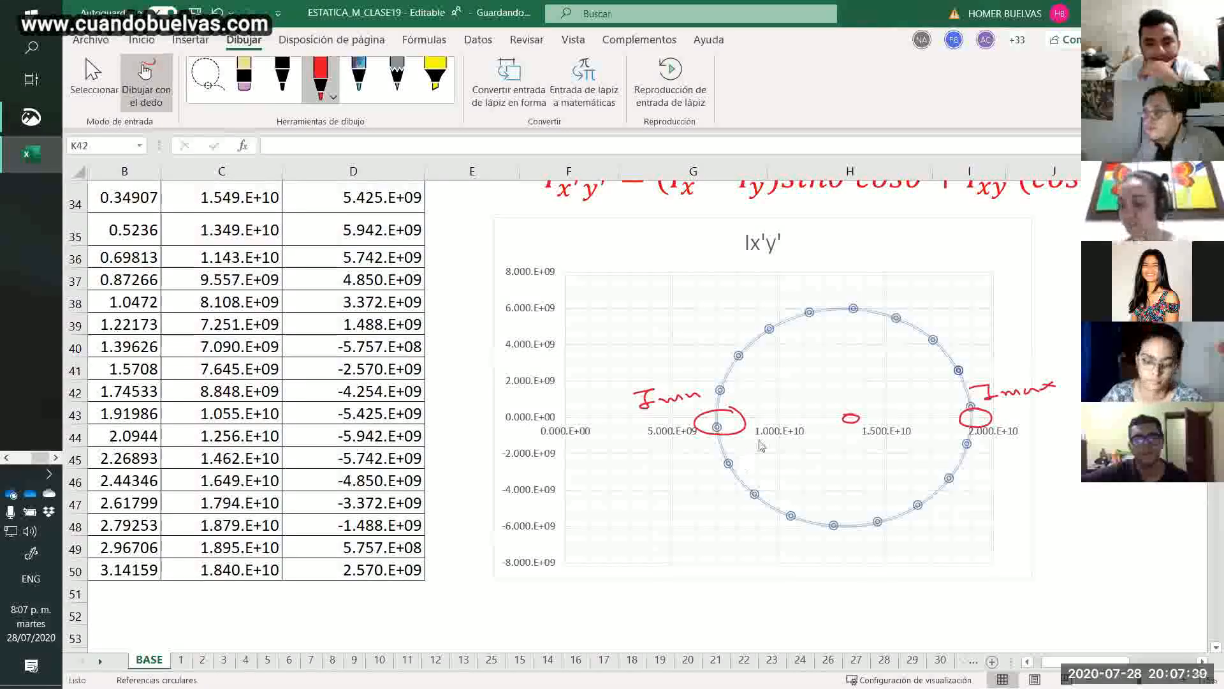
{"action": "mouse_move", "coordinate": [830, 386]}
{"action": "left_mouse_down"}
{"action": "mouse_move", "coordinate": [854, 382]}
{"action": "mouse_move", "coordinate": [844, 400]}
{"action": "mouse_move", "coordinate": [918, 389]}
{"action": "left_mouse_up"}
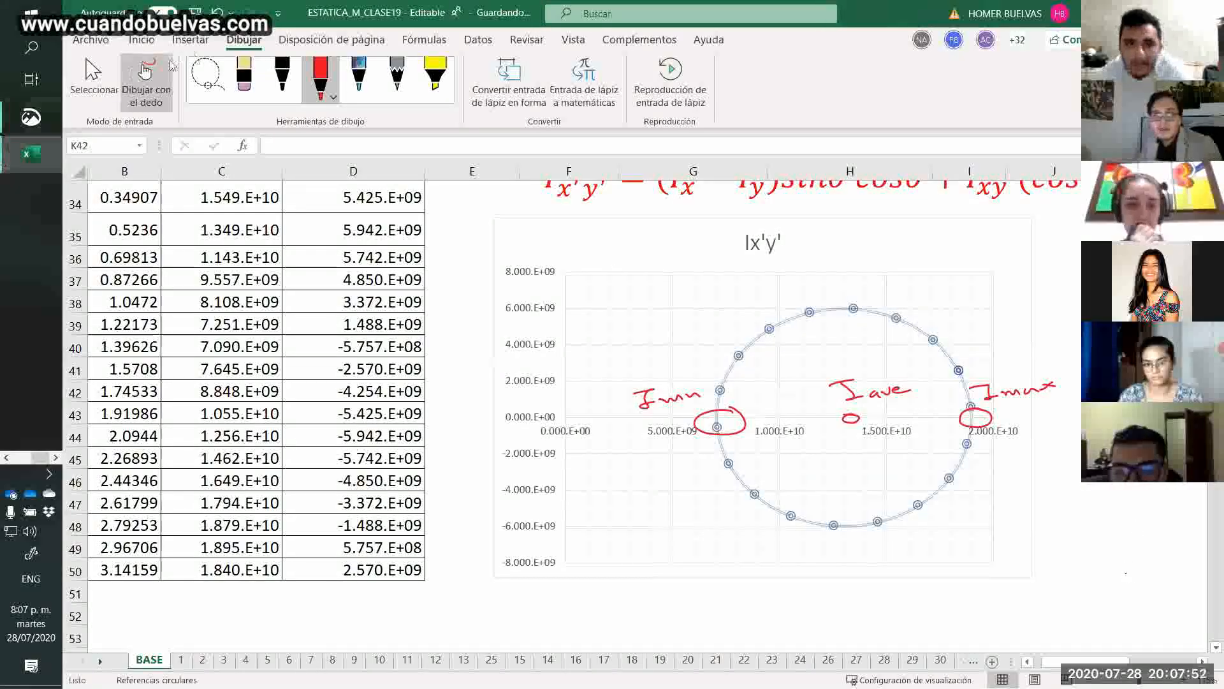
{"action": "left_click", "coordinate": [94, 80]}
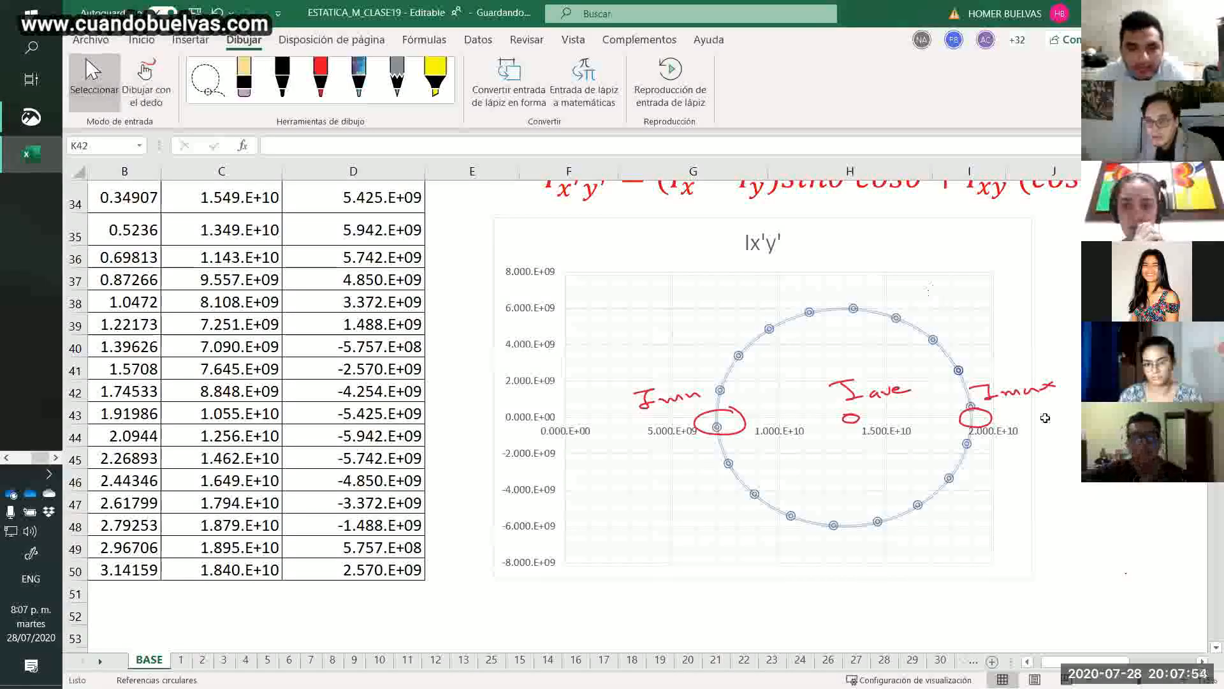
Change the red pen to orange and handwrite "1.9E10 mm^4" below the Imax point, undoing and redrawing faulty strokes.
{"action": "scroll", "coordinate": [1046, 417], "scroll_direction": "up", "scroll_amount": 1, "text": "ctrl"}
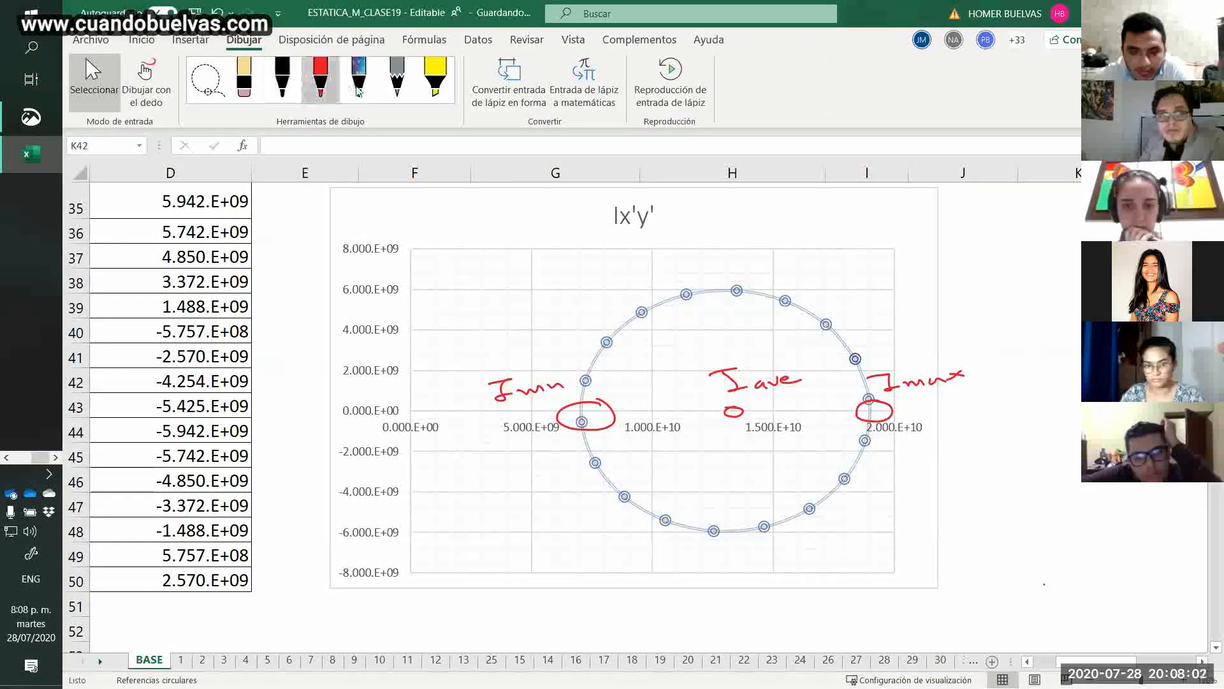
{"action": "left_click", "coordinate": [320, 80]}
{"action": "left_click", "coordinate": [321, 83]}
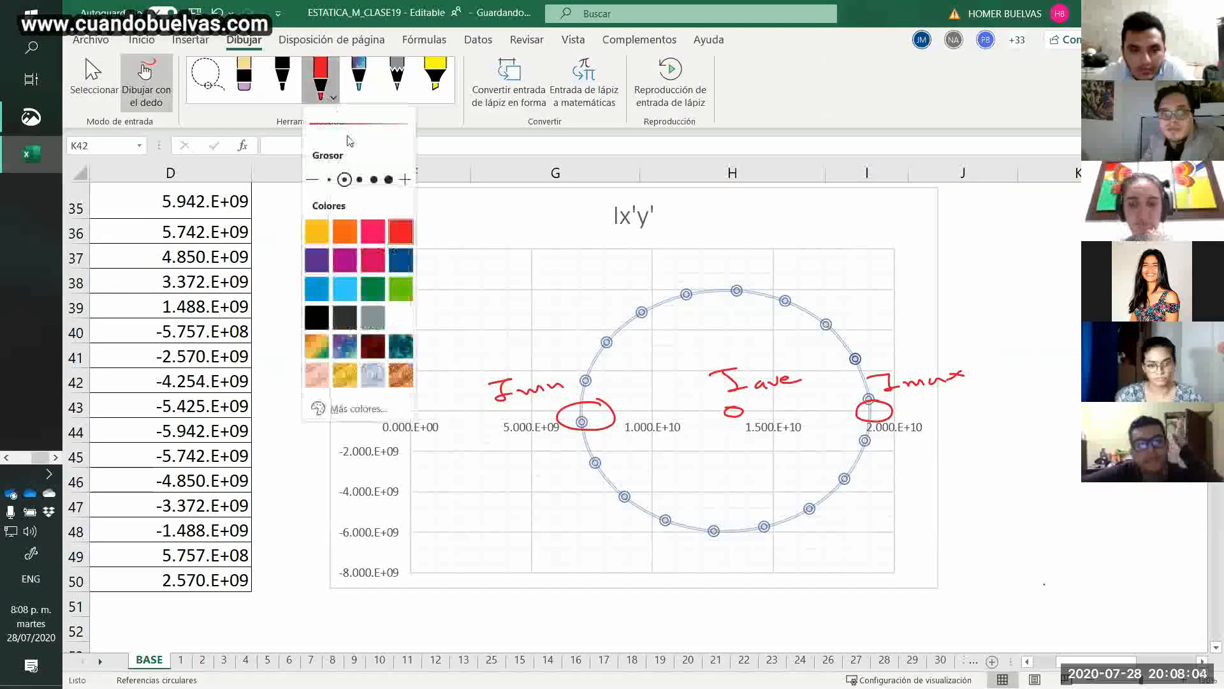
{"action": "left_click", "coordinate": [344, 232]}
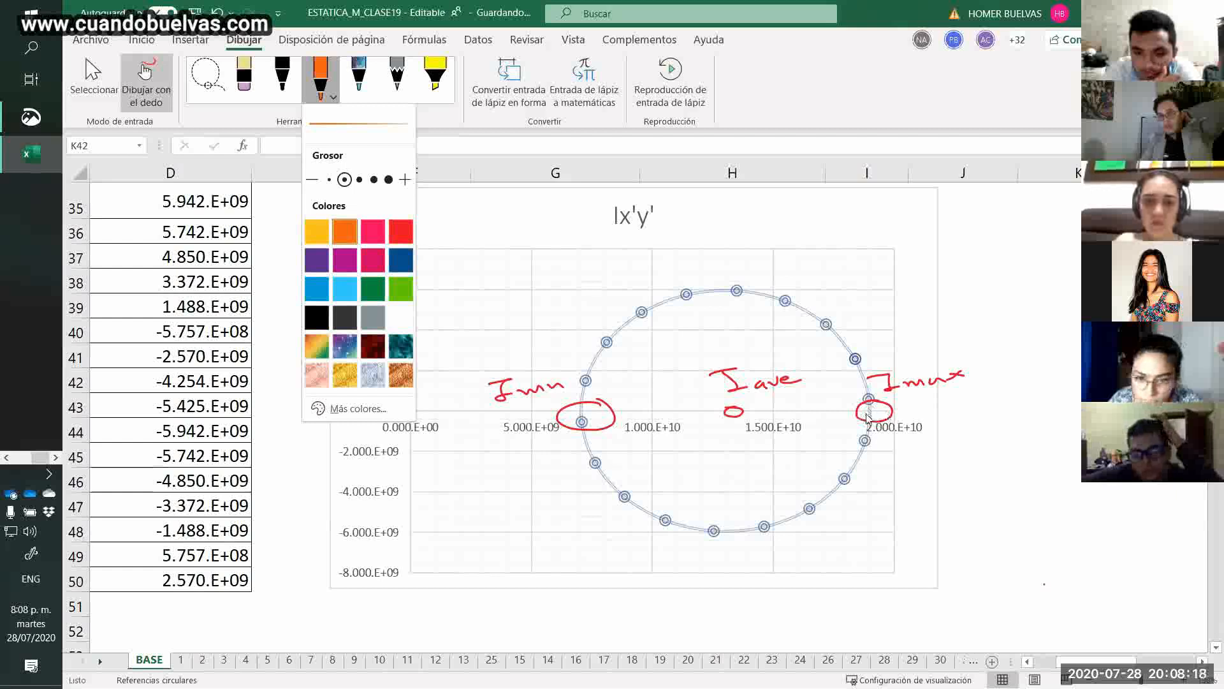
{"action": "mouse_move", "coordinate": [884, 454]}
{"action": "left_mouse_down"}
{"action": "mouse_move", "coordinate": [887, 466]}
{"action": "mouse_move", "coordinate": [969, 451]}
{"action": "left_mouse_up"}
{"action": "key", "text": "ctrl+z"}
{"action": "key", "text": "ctrl+z"}
{"action": "key", "text": "ctrl+z"}
{"action": "mouse_move", "coordinate": [944, 446]}
{"action": "left_mouse_down"}
{"action": "mouse_move", "coordinate": [946, 457]}
{"action": "mouse_move", "coordinate": [958, 448]}
{"action": "mouse_move", "coordinate": [932, 455]}
{"action": "left_mouse_up"}
{"action": "mouse_move", "coordinate": [968, 443]}
{"action": "left_mouse_down"}
{"action": "mouse_move", "coordinate": [1009, 438]}
{"action": "mouse_move", "coordinate": [999, 427]}
{"action": "mouse_move", "coordinate": [1012, 425]}
{"action": "mouse_move", "coordinate": [1000, 423]}
{"action": "left_mouse_up"}
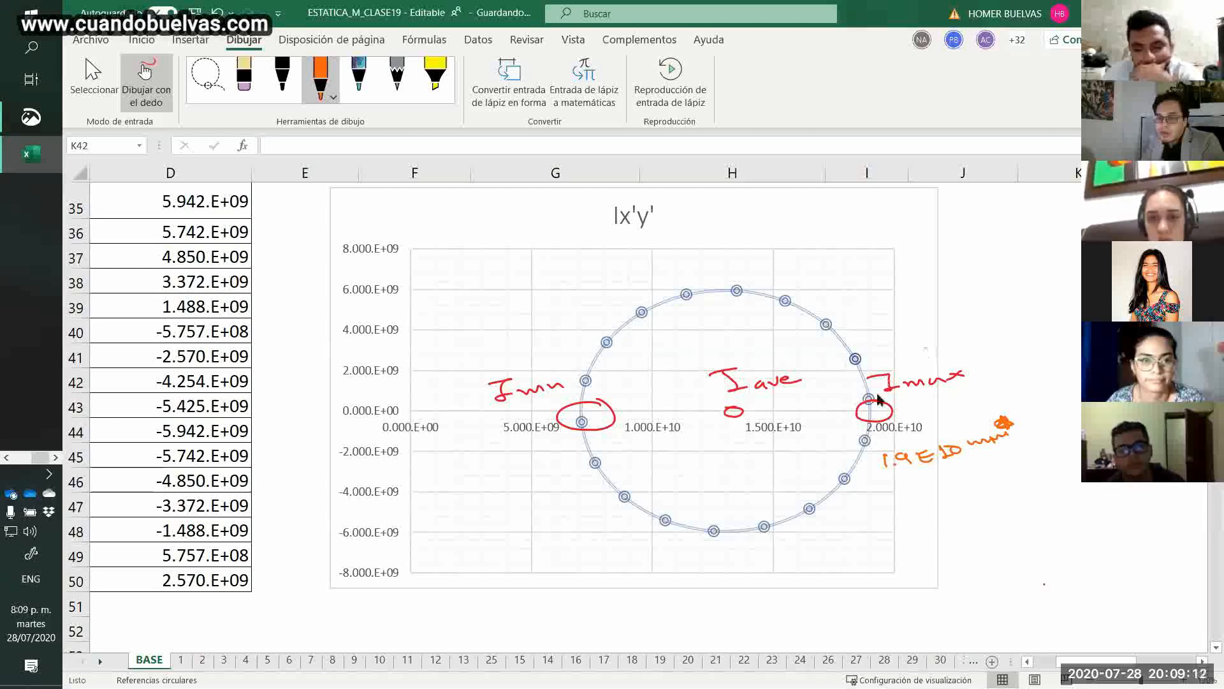
Leave drawing mode and delete the red circle around the Imax point, keeping its label.
{"action": "left_click", "coordinate": [105, 70]}
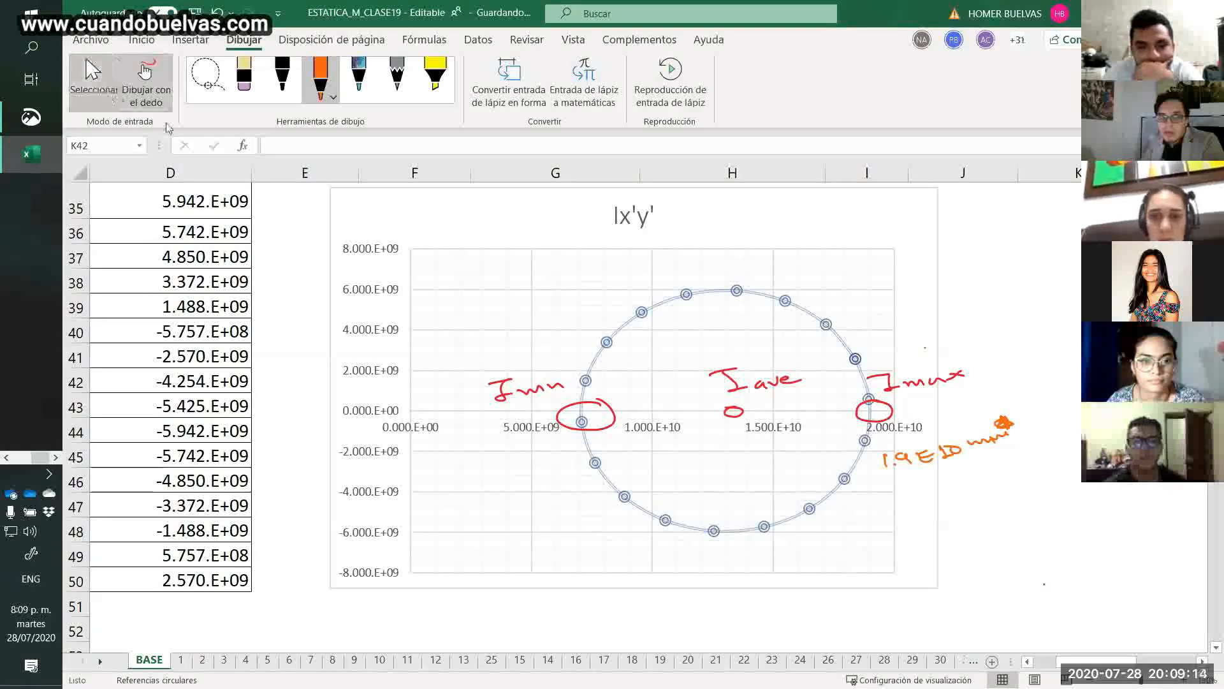
{"action": "left_click", "coordinate": [871, 413]}
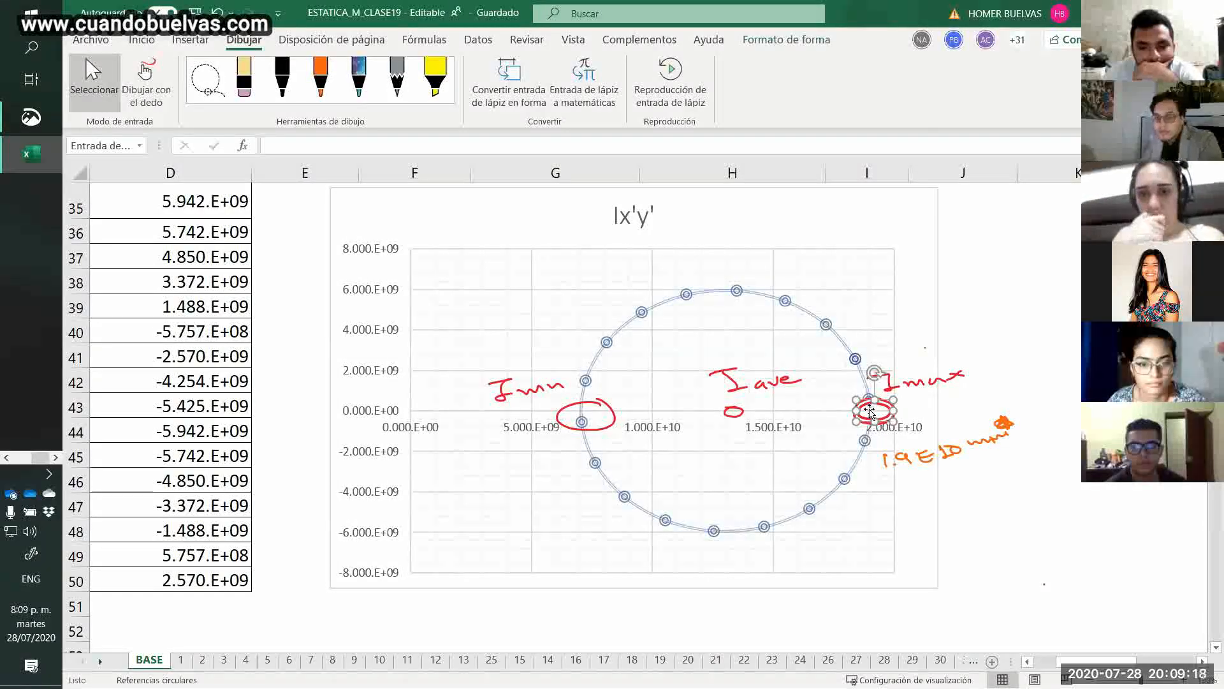
{"action": "key", "text": "Delete"}
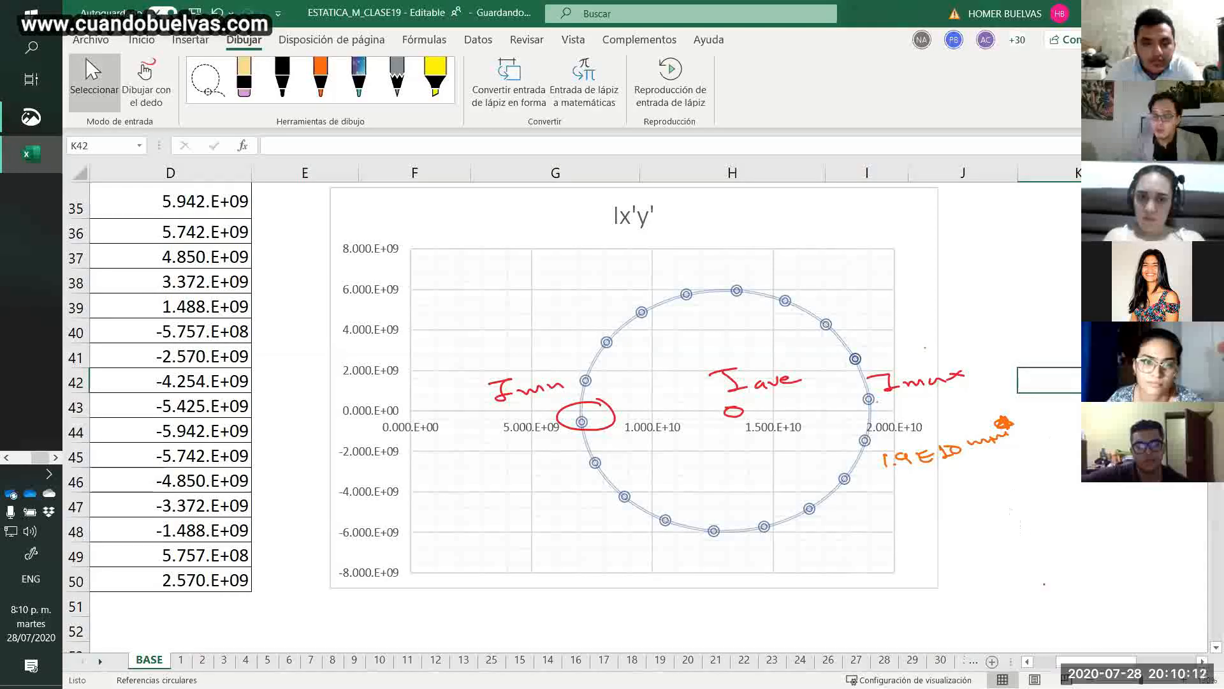
Examine the Ix'y' and Ix' values in the table at 70 and 80 degrees, cells C39:D40.
{"action": "left_click_drag", "start_coordinate": [1082, 662], "coordinate": [1055, 662]}
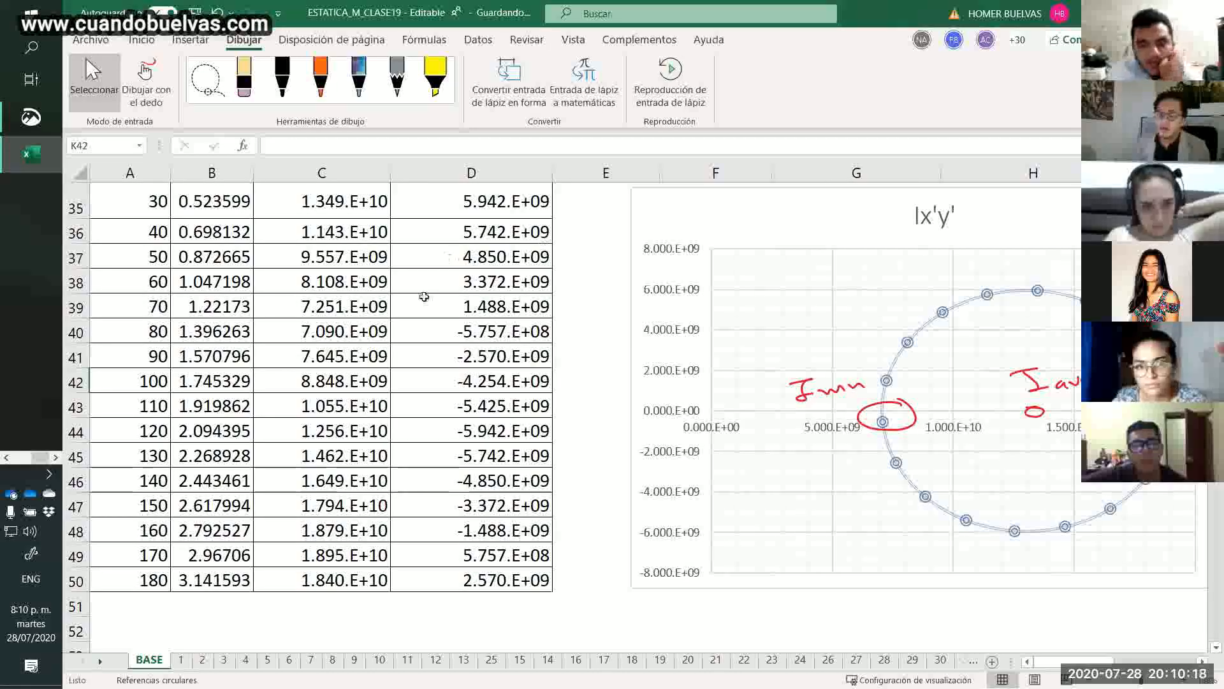
{"action": "left_click", "coordinate": [368, 388]}
{"action": "left_click_drag", "start_coordinate": [366, 477], "coordinate": [355, 274]}
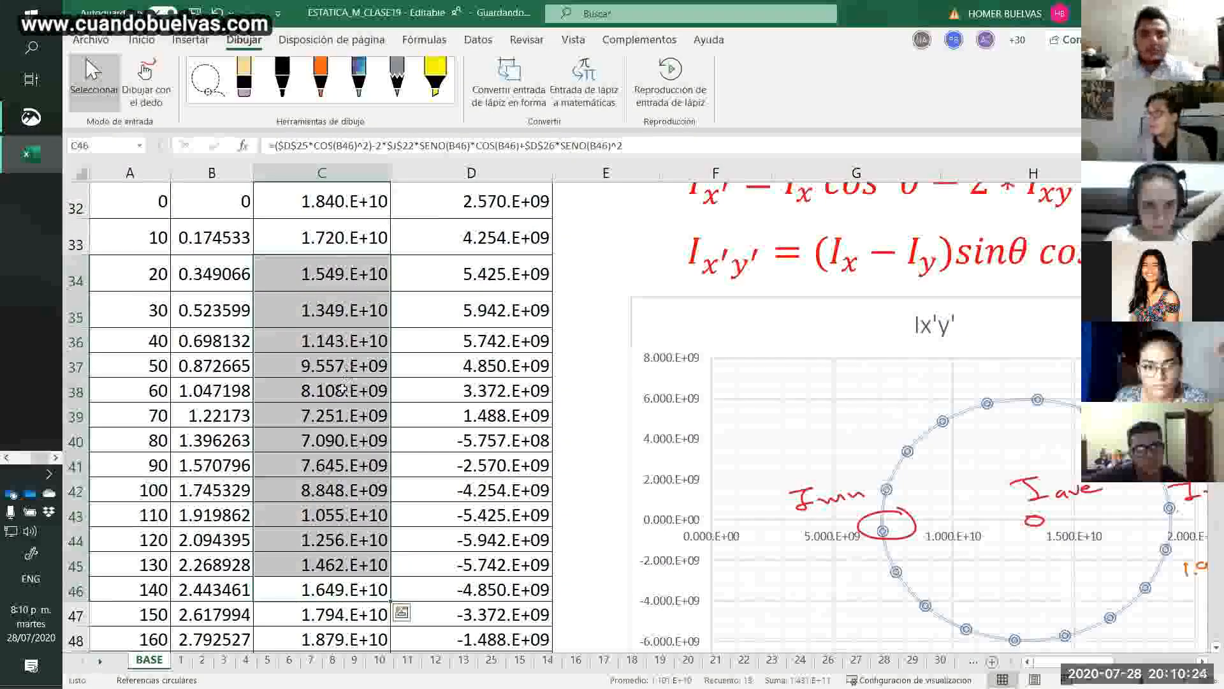
{"action": "left_click", "coordinate": [466, 461]}
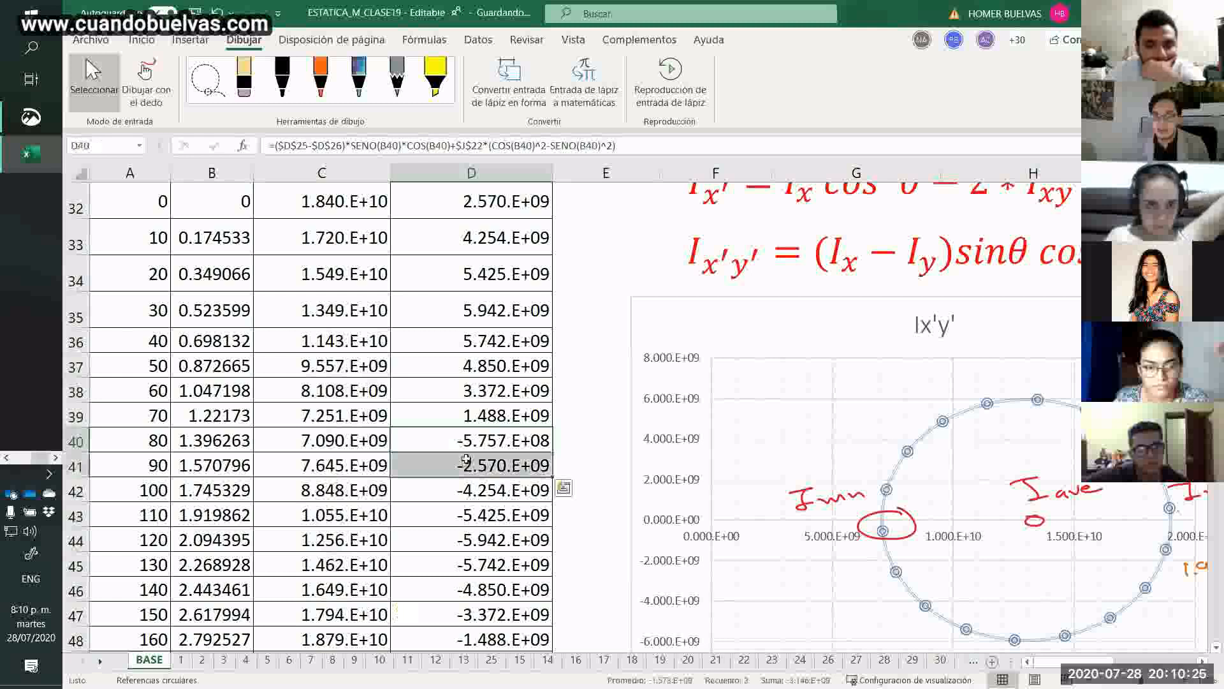
{"action": "left_click", "coordinate": [469, 420]}
{"action": "mouse_move", "coordinate": [468, 439]}
{"action": "left_mouse_down"}
{"action": "mouse_move", "coordinate": [470, 422]}
{"action": "mouse_move", "coordinate": [471, 439]}
{"action": "left_mouse_up"}
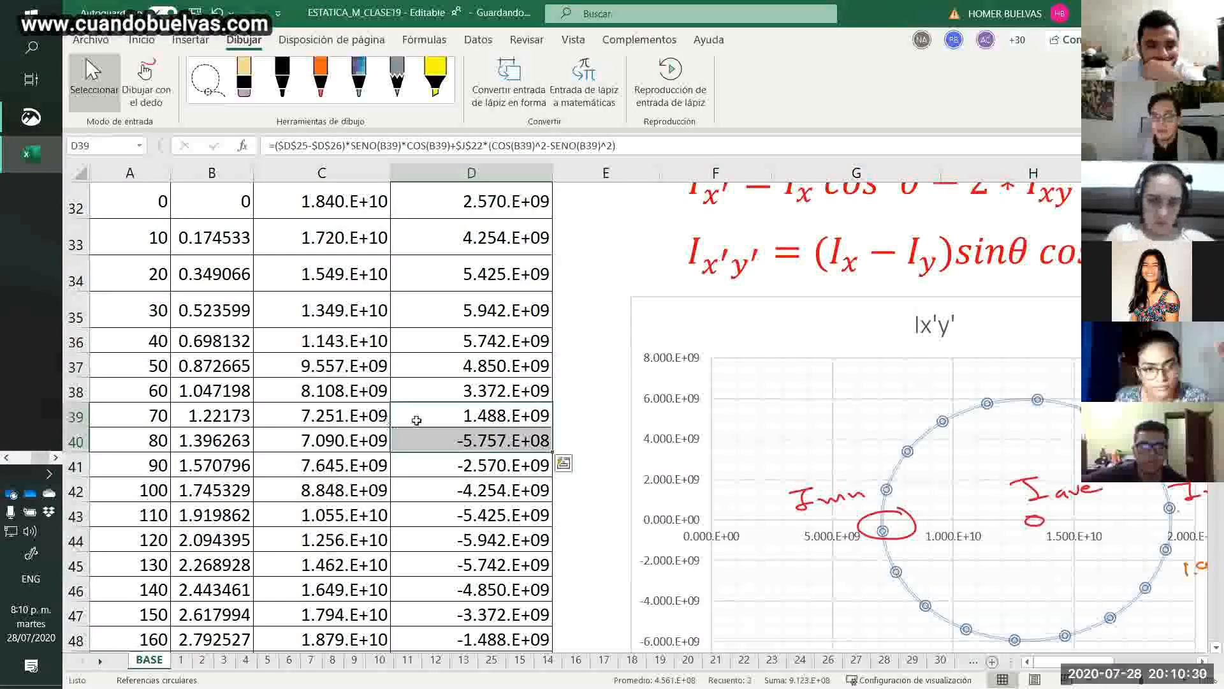
{"action": "left_click", "coordinate": [443, 417]}
{"action": "left_click", "coordinate": [429, 440]}
{"action": "left_click_drag", "start_coordinate": [385, 419], "coordinate": [361, 442]}
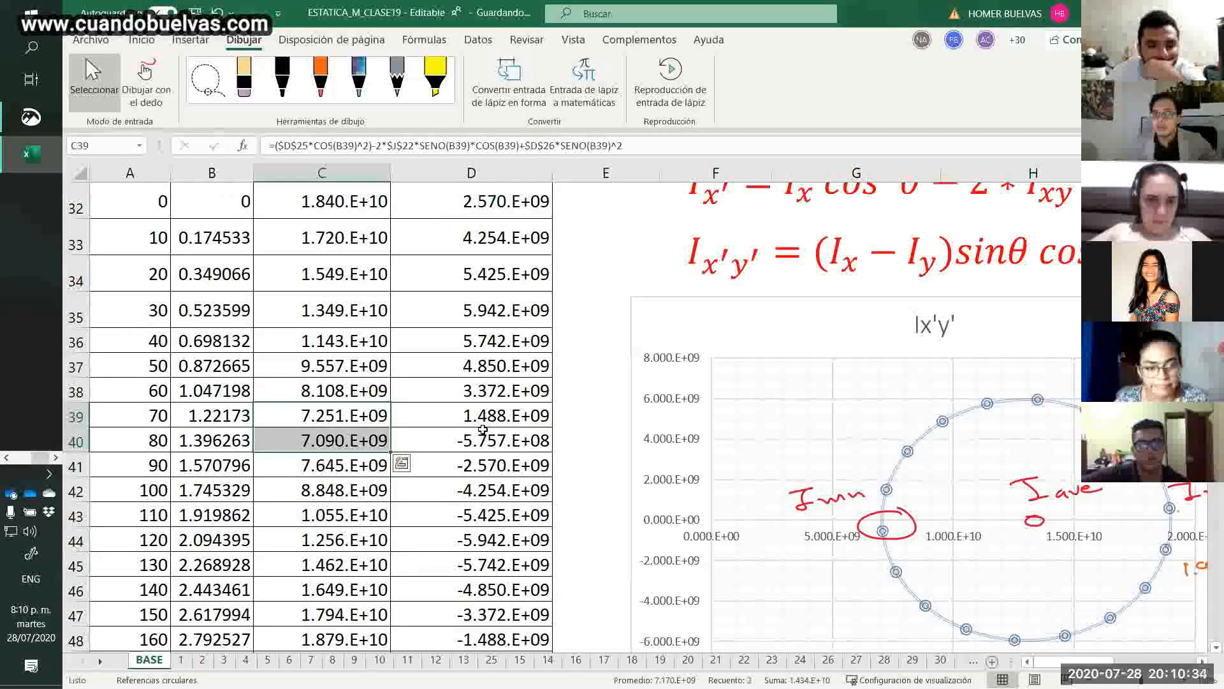
Examine the Ix'y' and Ix' values at 160 and 170 degrees, cells C48:D49, against the chart's Imax point.
{"action": "left_click_drag", "start_coordinate": [484, 430], "coordinate": [501, 590]}
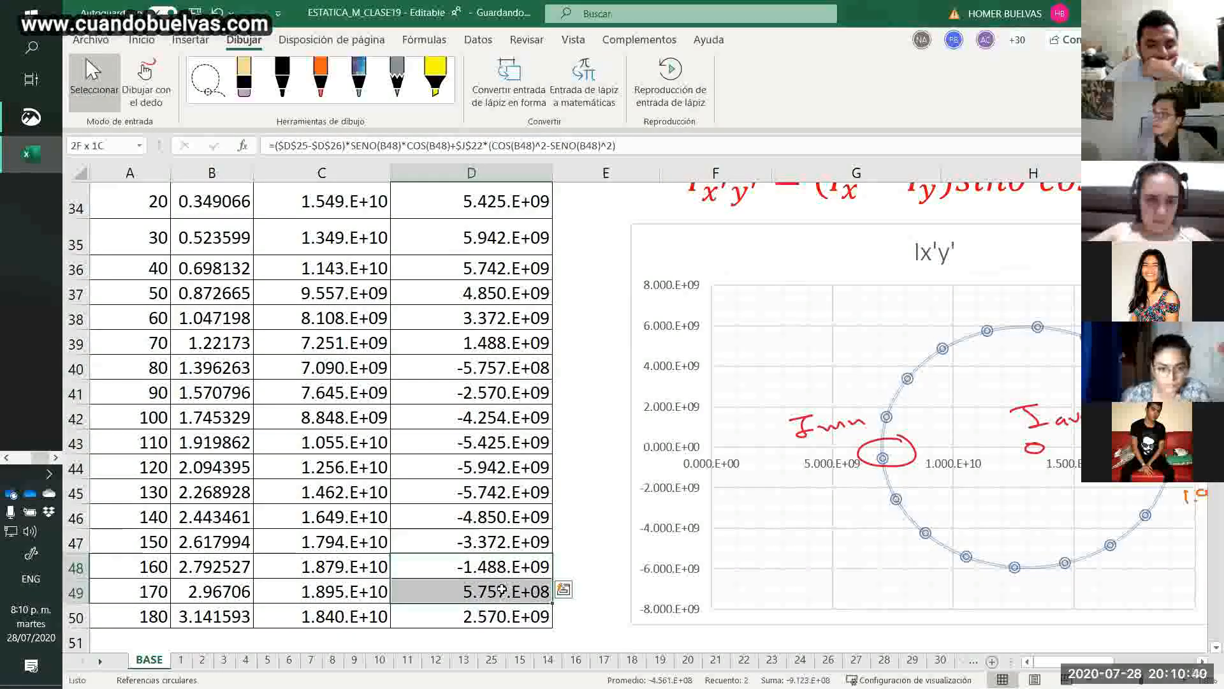
{"action": "left_click_drag", "start_coordinate": [355, 568], "coordinate": [358, 593]}
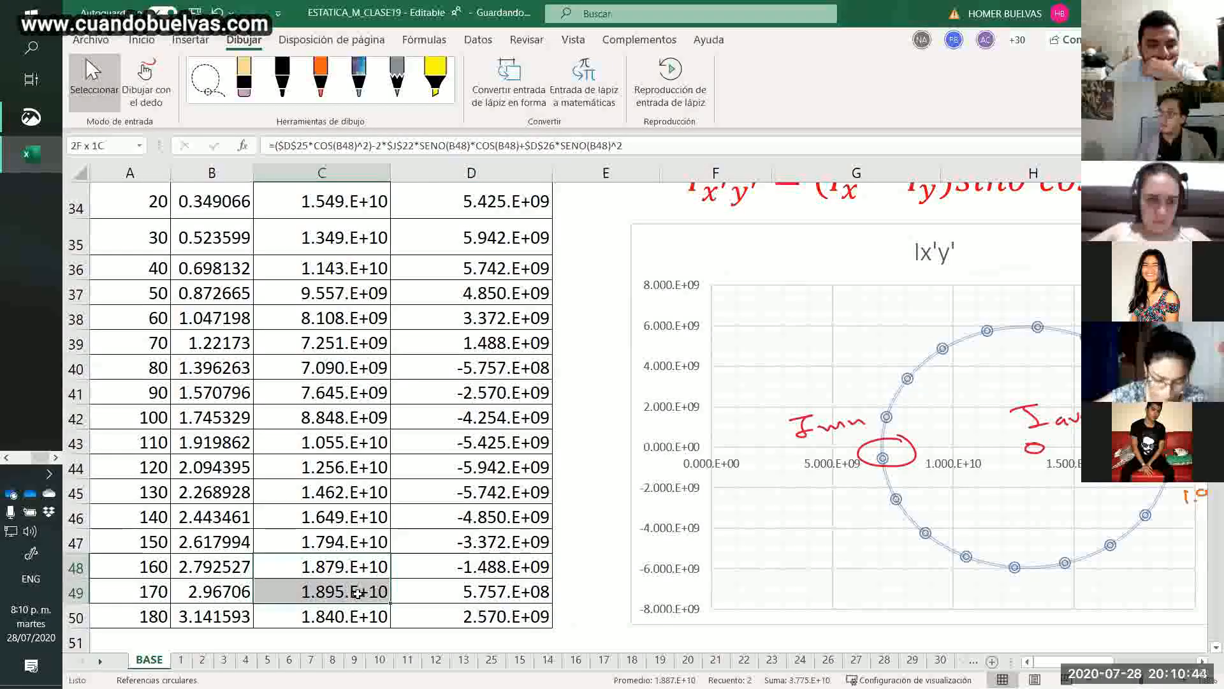
{"action": "left_click_drag", "start_coordinate": [358, 593], "coordinate": [358, 593]}
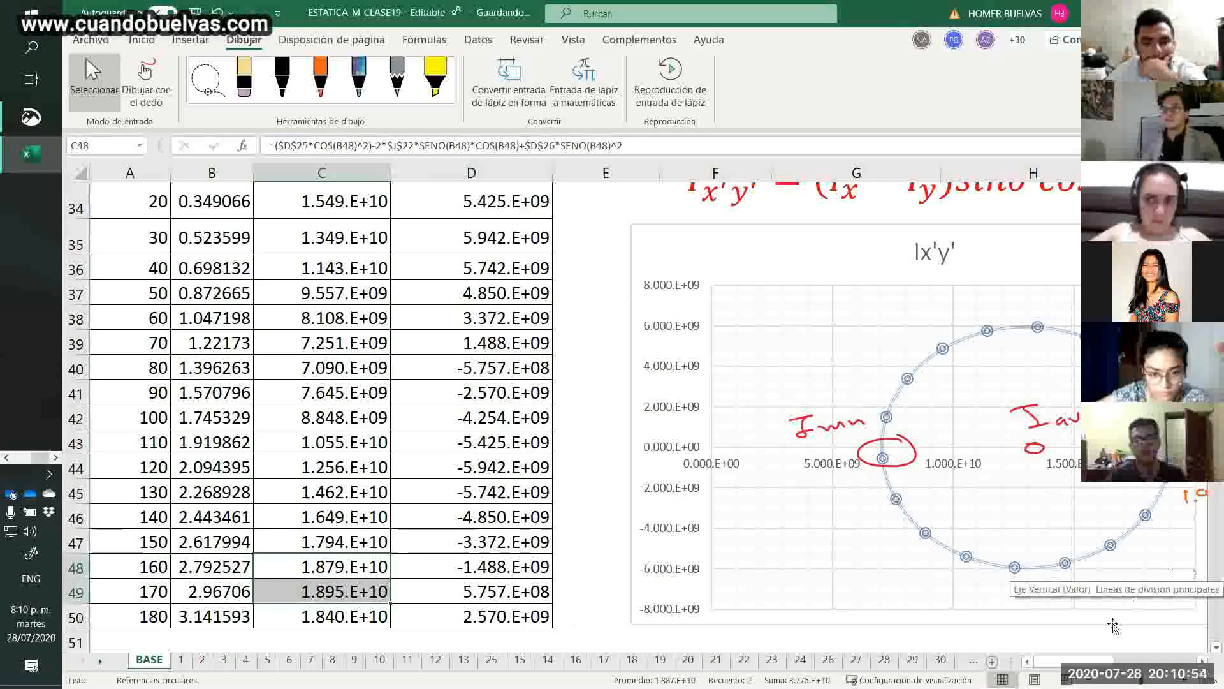
{"action": "left_click_drag", "start_coordinate": [1110, 663], "coordinate": [1116, 663]}
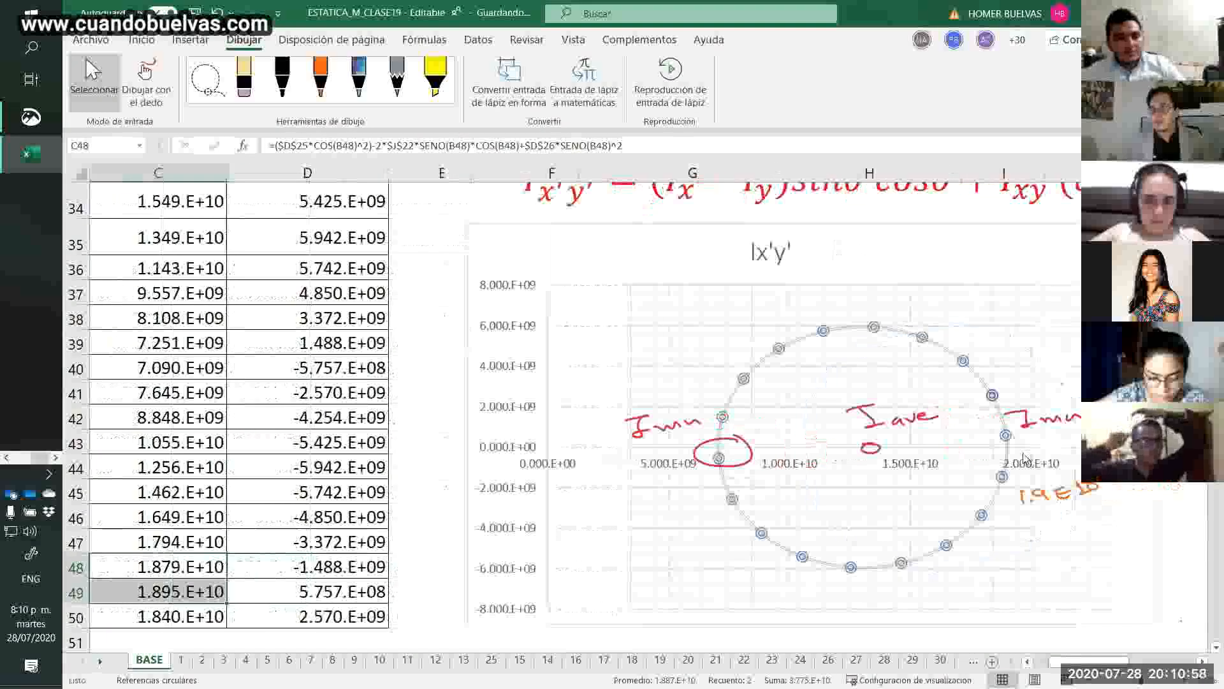
{"action": "mouse_move", "coordinate": [1008, 454]}
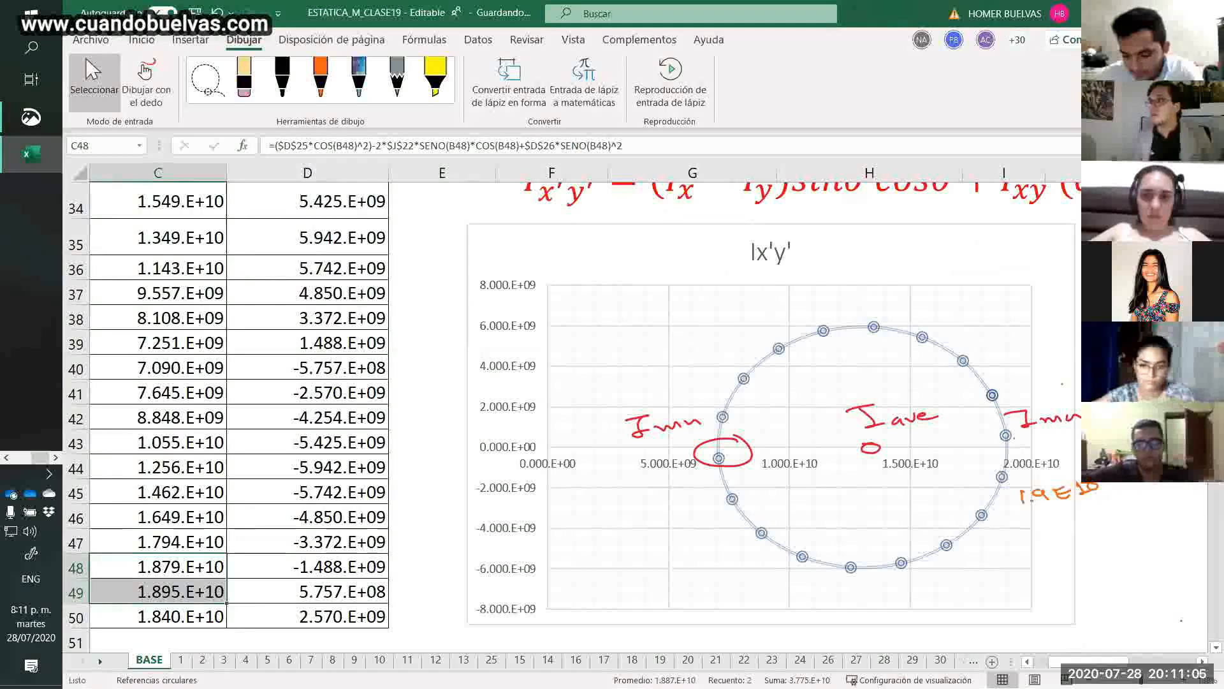
Switch to the ESTATICA_M_CLASE19 workbook in Chrome, dismiss the merge error, select the Ixb and Iyb columns, and decline editing a copy.
{"action": "left_click", "coordinate": [5, 452]}
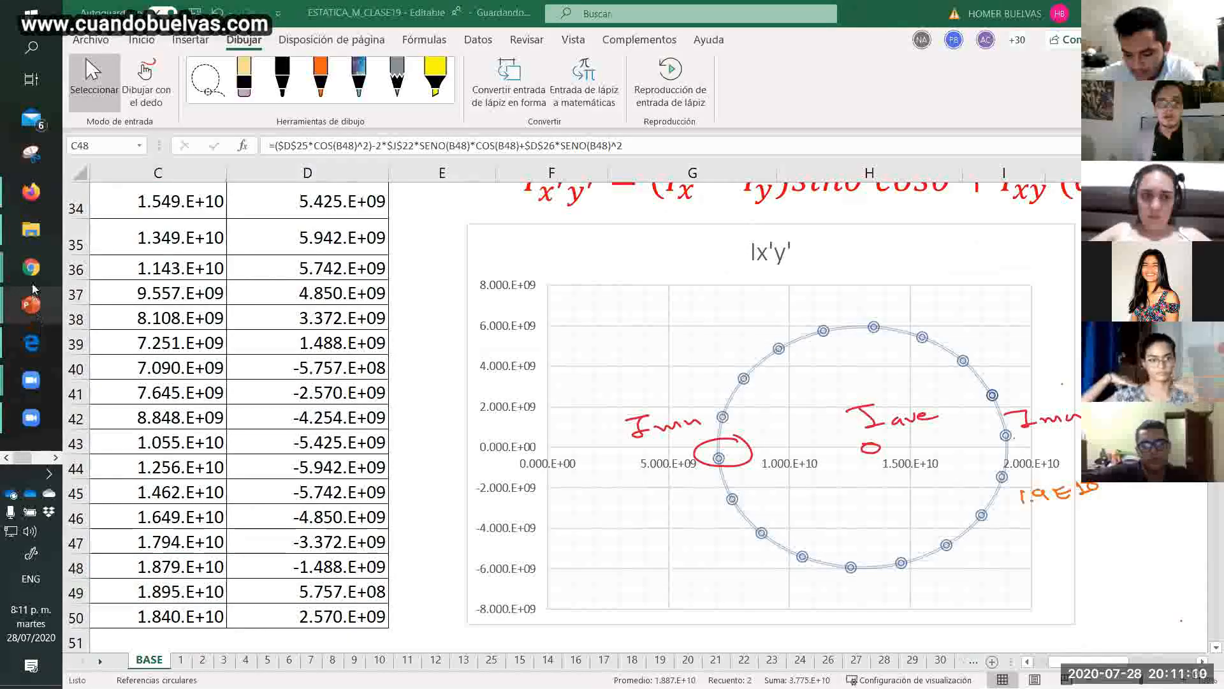
{"action": "mouse_move", "coordinate": [31, 267]}
{"action": "left_click", "coordinate": [147, 332]}
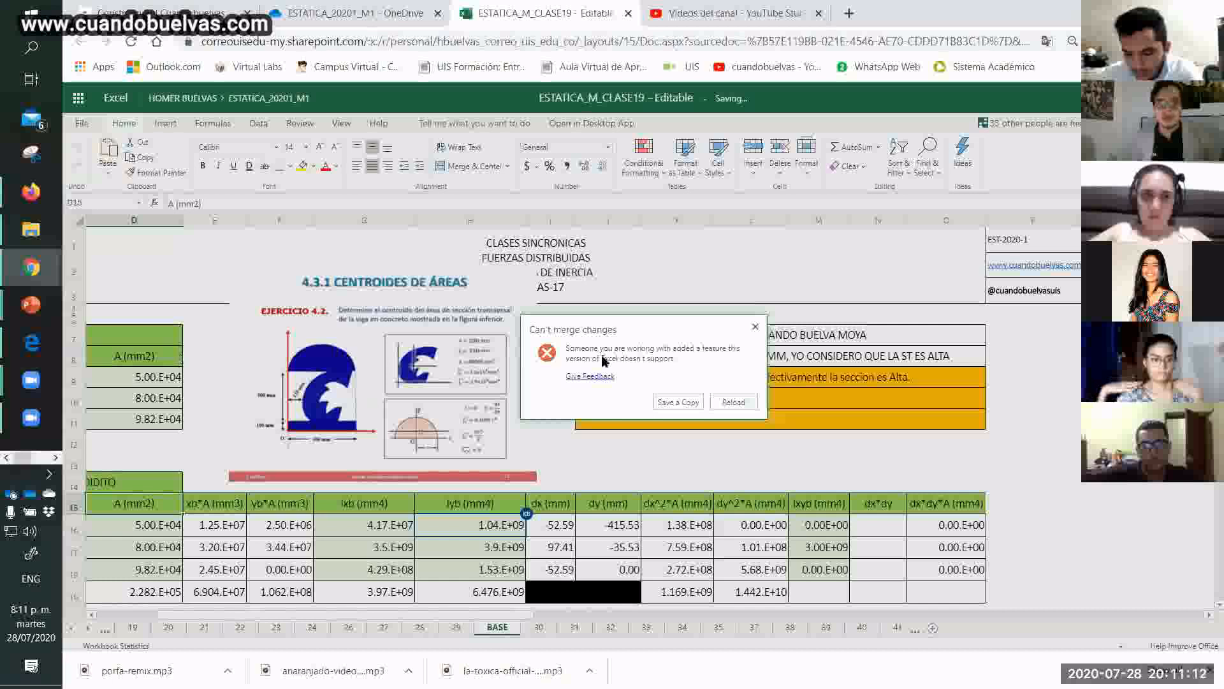
{"action": "left_click", "coordinate": [755, 327]}
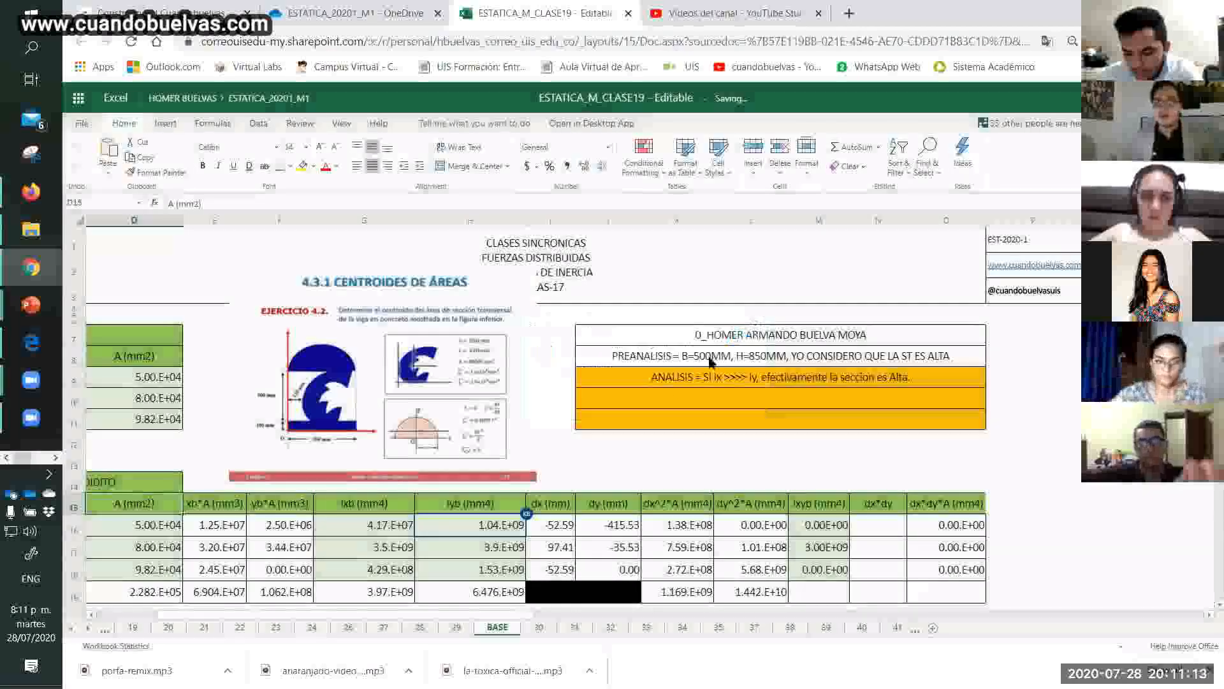
{"action": "left_click", "coordinate": [591, 463]}
{"action": "left_click_drag", "start_coordinate": [392, 505], "coordinate": [447, 586]}
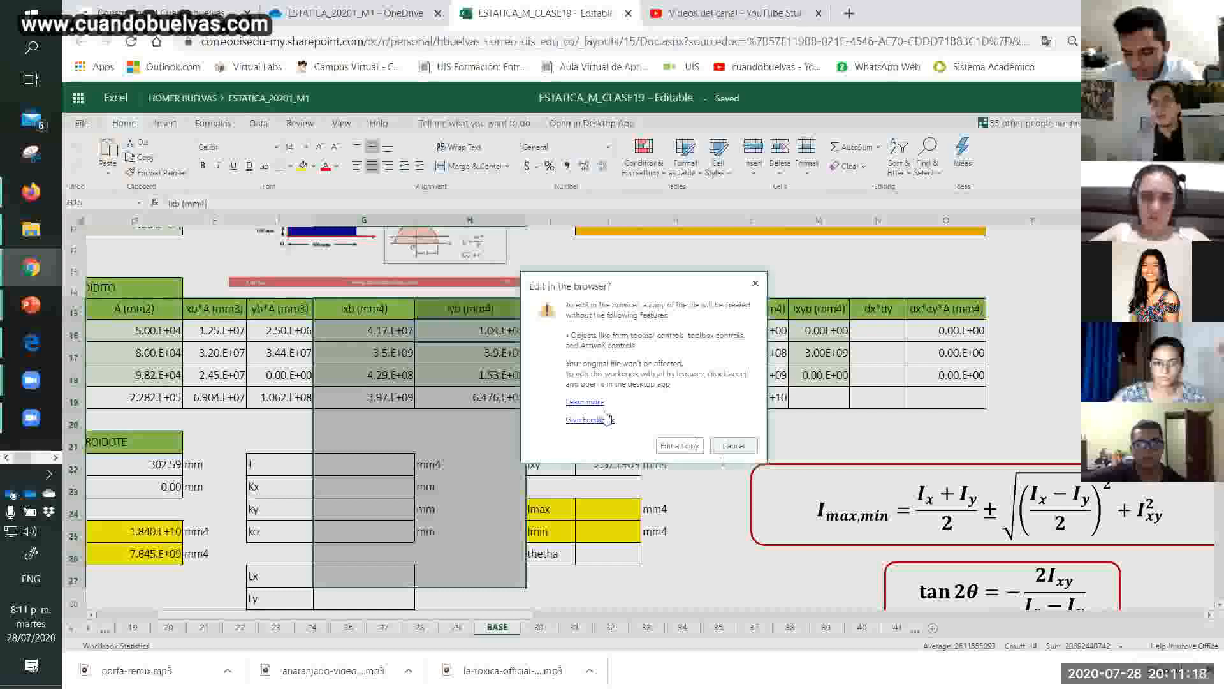
{"action": "left_click", "coordinate": [734, 445]}
Check the chart insertion options of the online workbook with the Ixb and Iyb values selected, reload the page, and check them again.
{"action": "left_click_drag", "start_coordinate": [395, 335], "coordinate": [448, 395]}
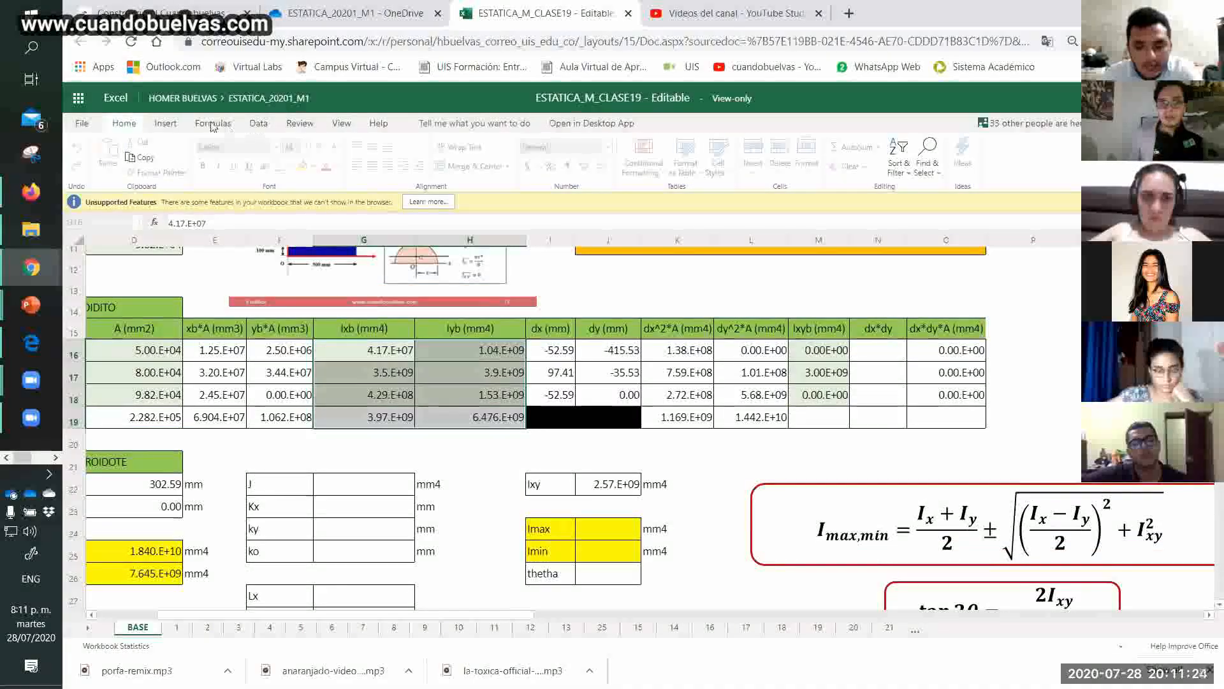
{"action": "left_click", "coordinate": [165, 123]}
{"action": "left_click", "coordinate": [546, 397]}
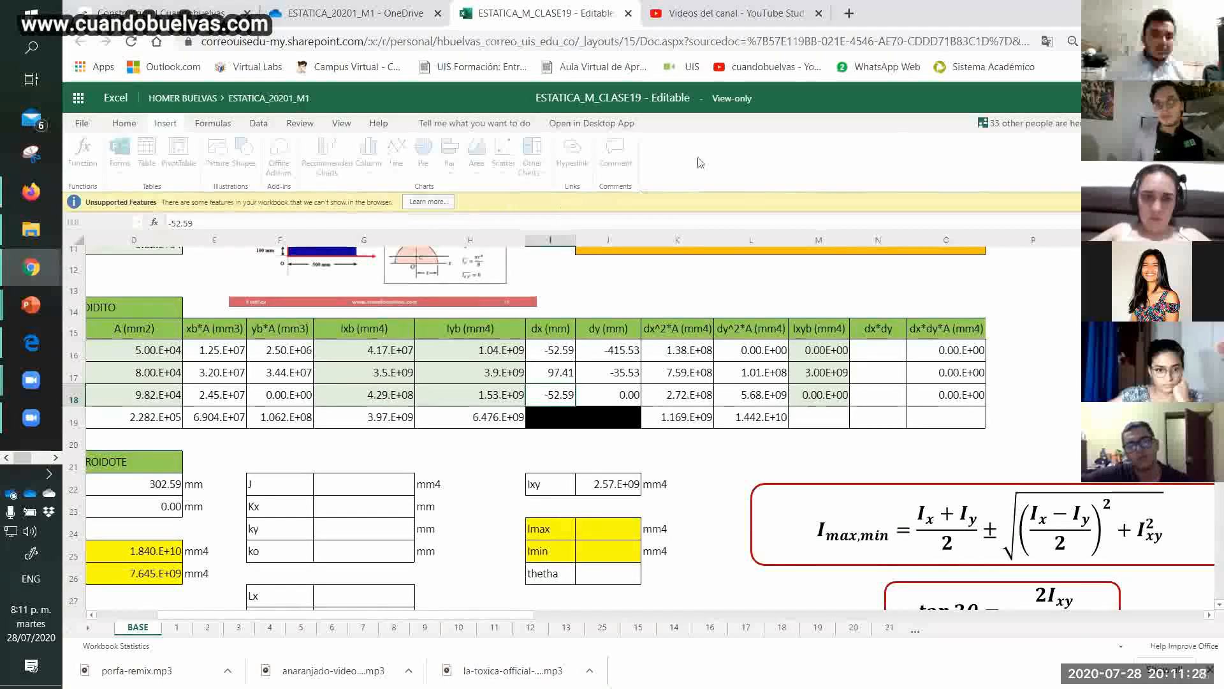
{"action": "left_click", "coordinate": [536, 46]}
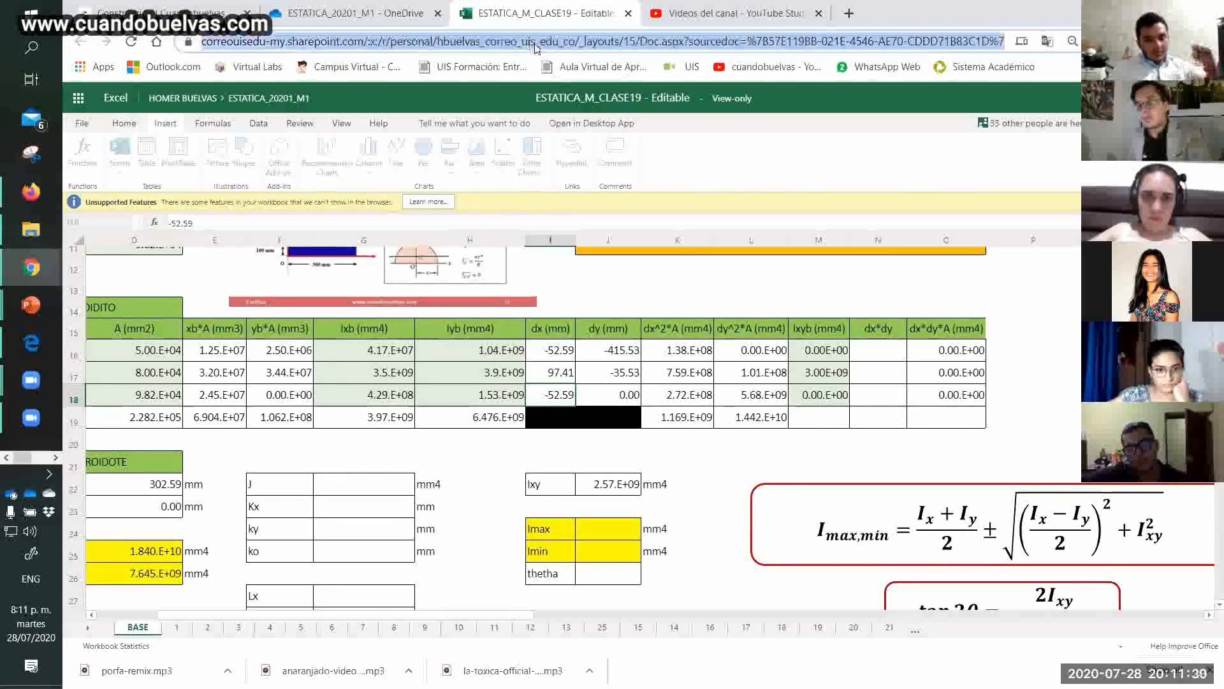
{"action": "key", "text": "Return"}
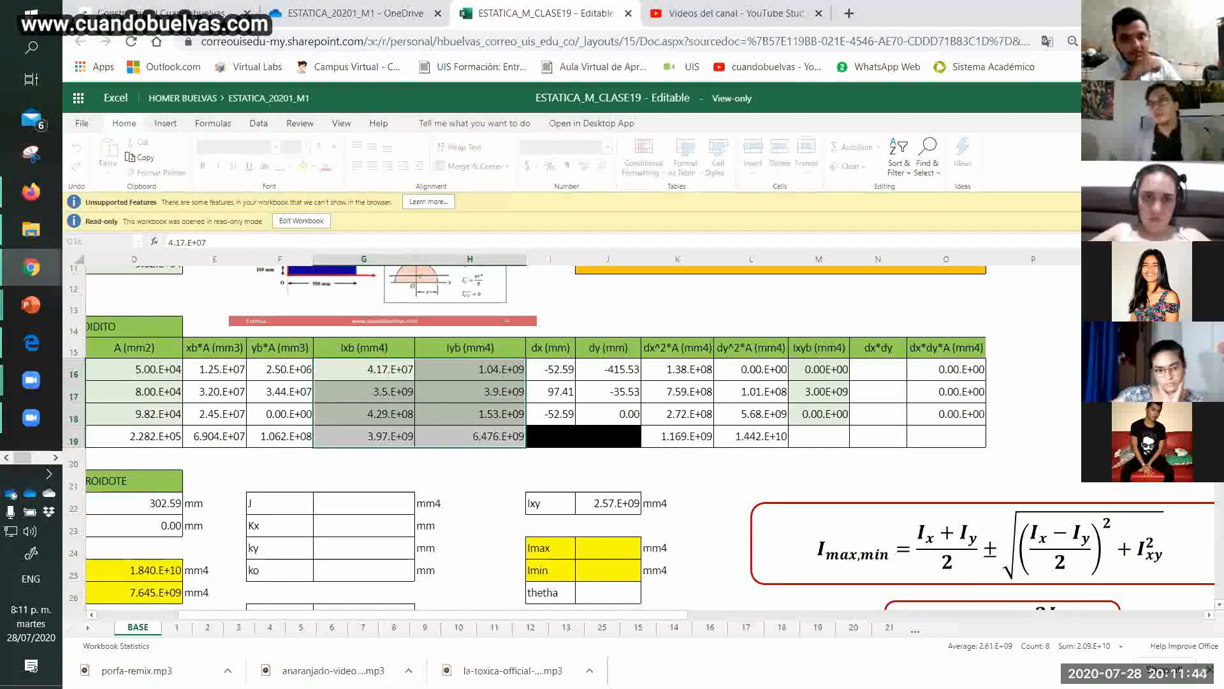
{"action": "left_click", "coordinate": [182, 127]}
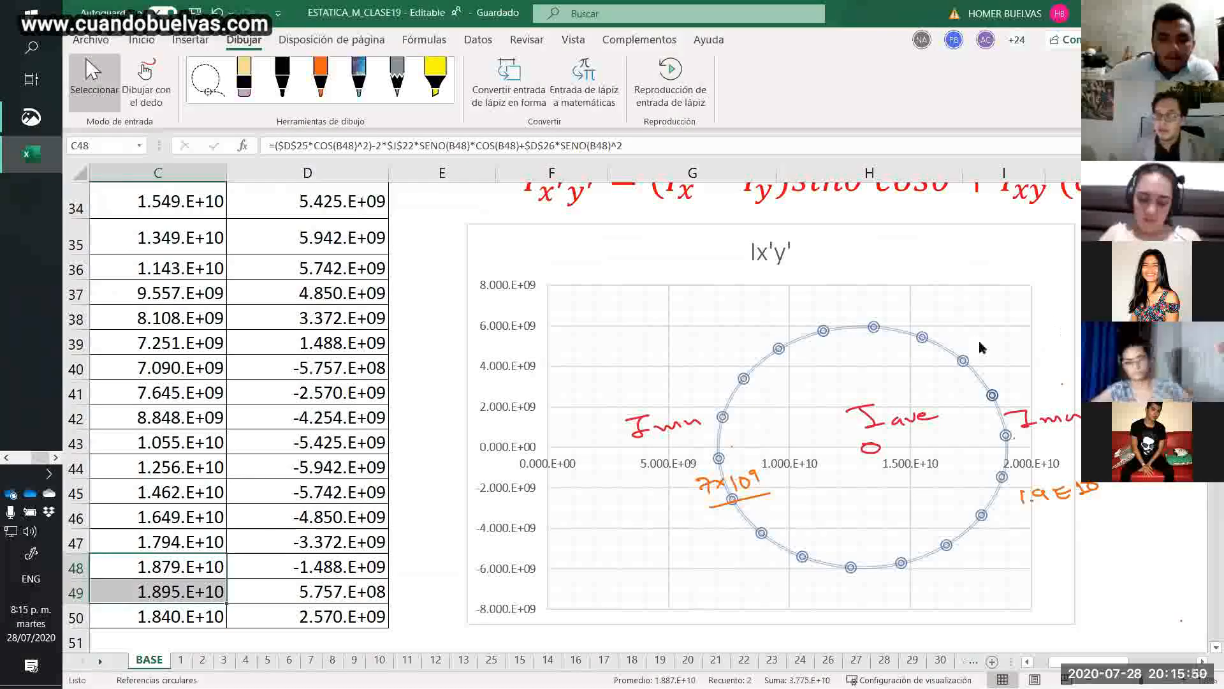
{"action": "scroll", "coordinate": [980, 346], "scroll_direction": "down", "scroll_amount": 4}
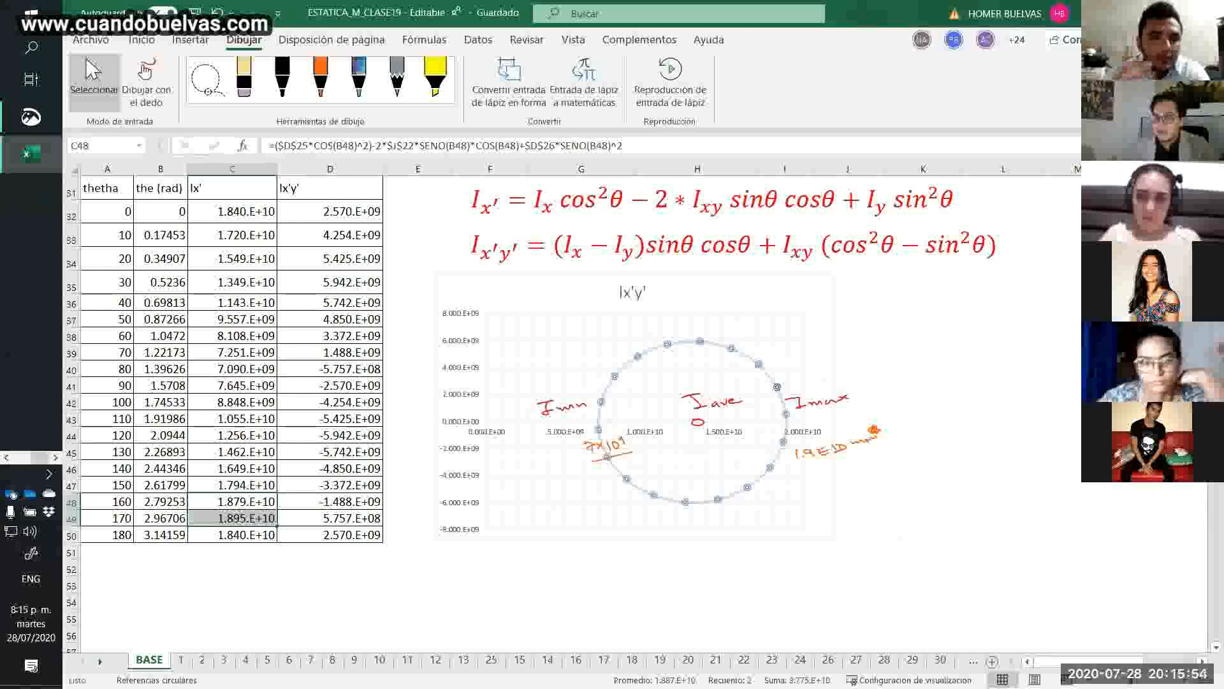
{"action": "scroll", "coordinate": [572, 414], "scroll_direction": "up", "scroll_amount": 8}
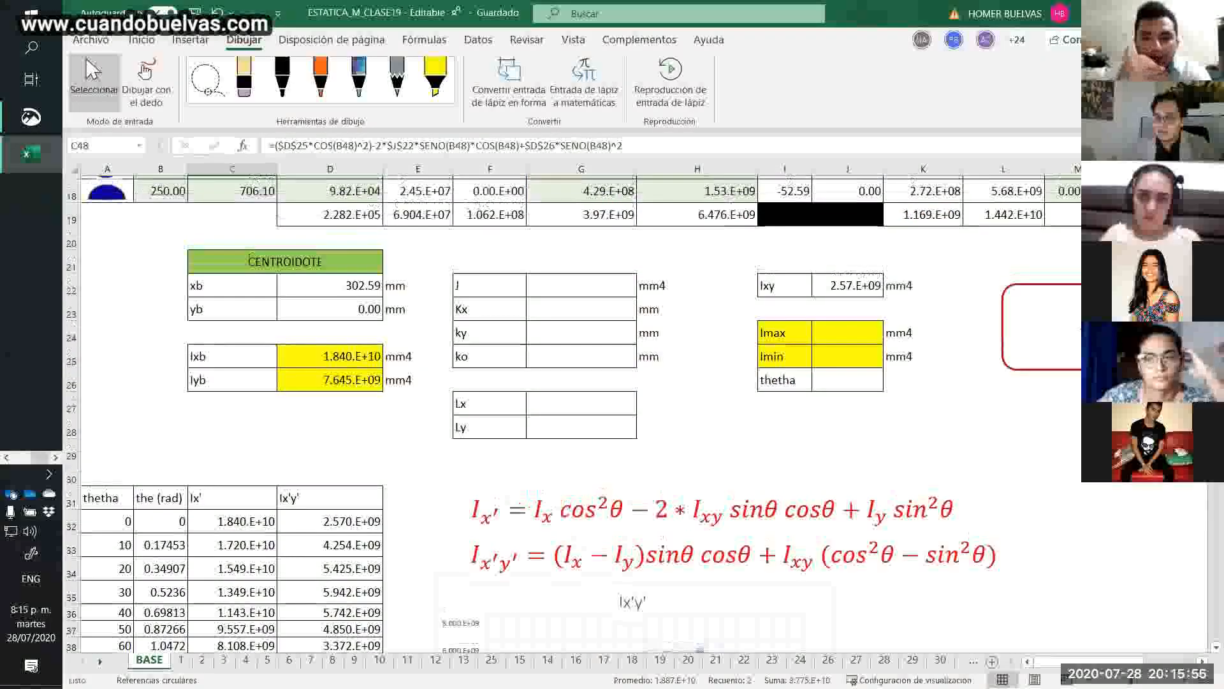
{"action": "scroll", "coordinate": [572, 414], "scroll_direction": "down", "scroll_amount": 6}
{"action": "scroll", "coordinate": [683, 348], "scroll_direction": "down", "scroll_amount": 4}
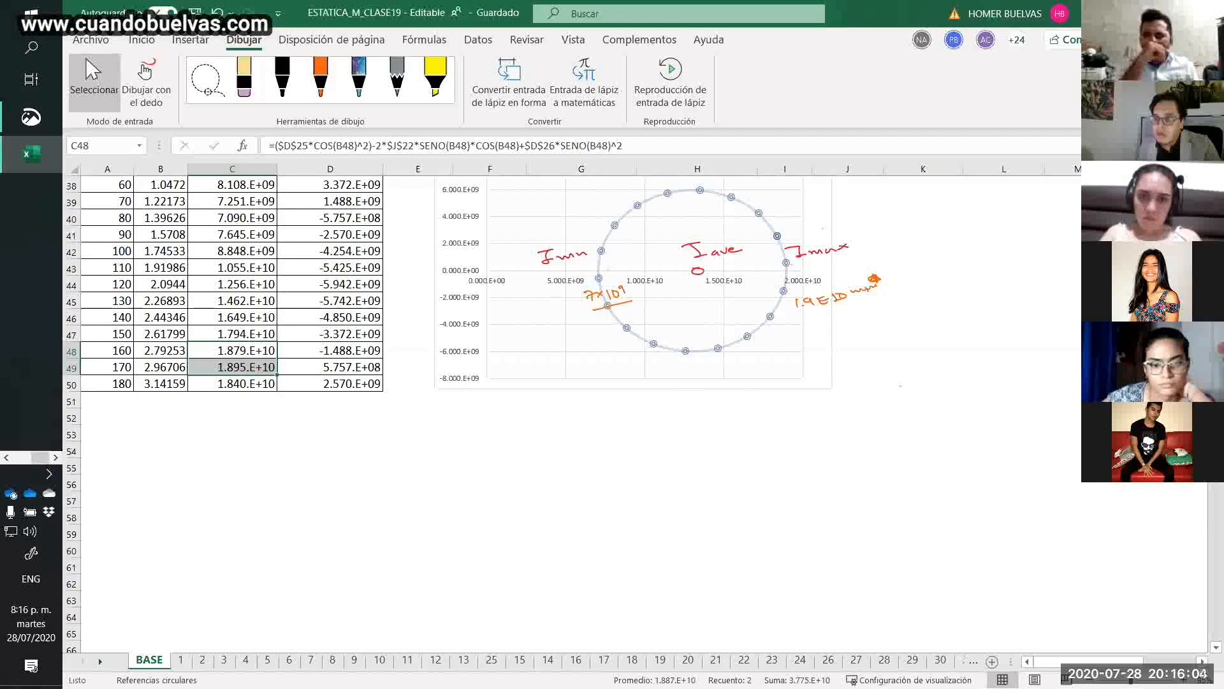
Move the Imax,min equation box closer to the Imax and Imin cells.
{"action": "scroll", "coordinate": [899, 385], "scroll_direction": "up", "scroll_amount": 9}
{"action": "left_click", "coordinate": [847, 490]}
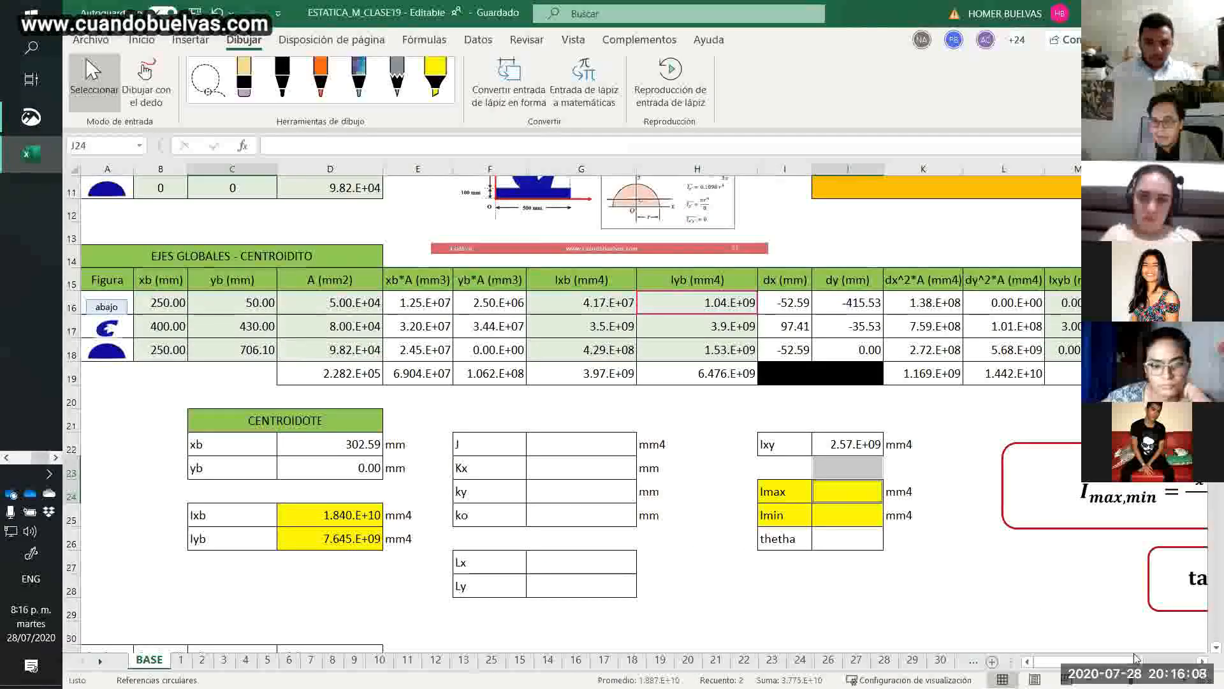
{"action": "left_click", "coordinate": [1163, 662]}
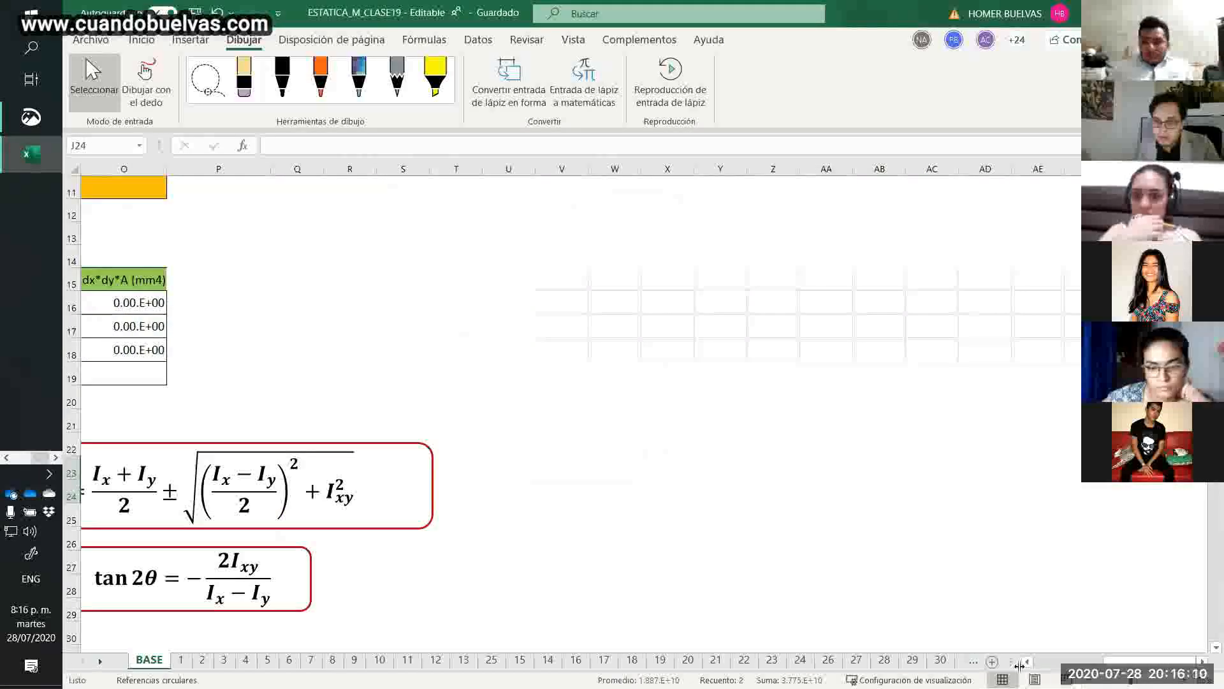
{"action": "left_click_drag", "start_coordinate": [1163, 661], "coordinate": [1117, 661]}
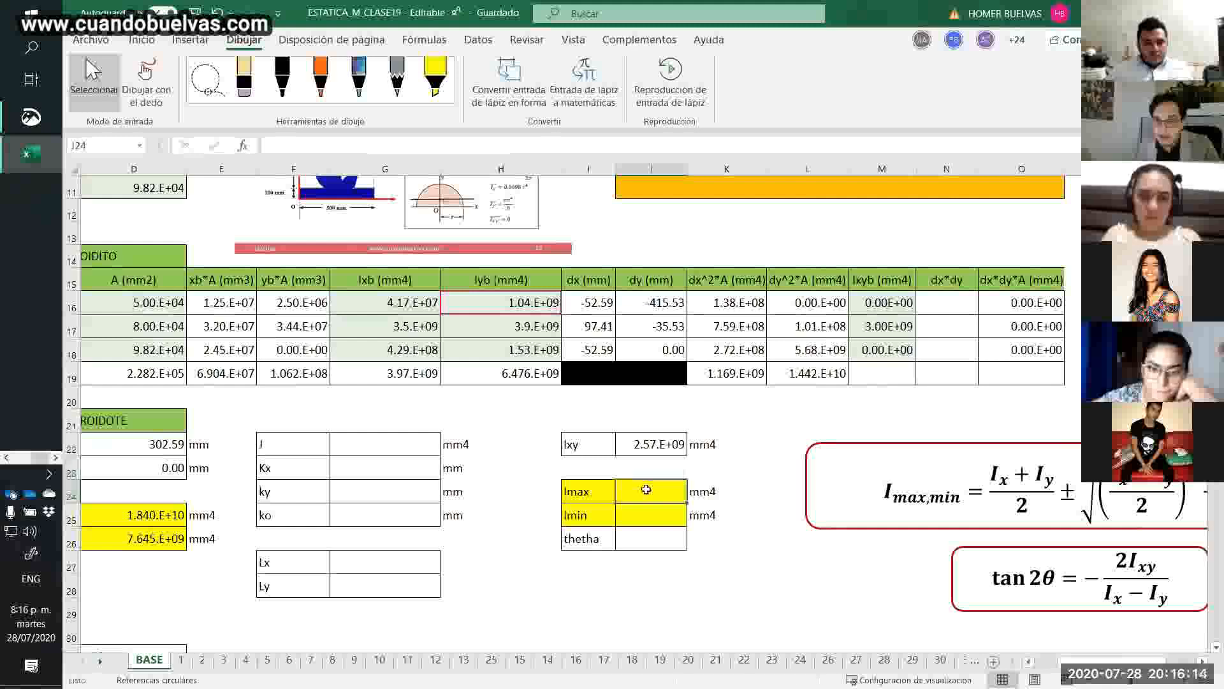
{"action": "left_click", "coordinate": [1030, 529]}
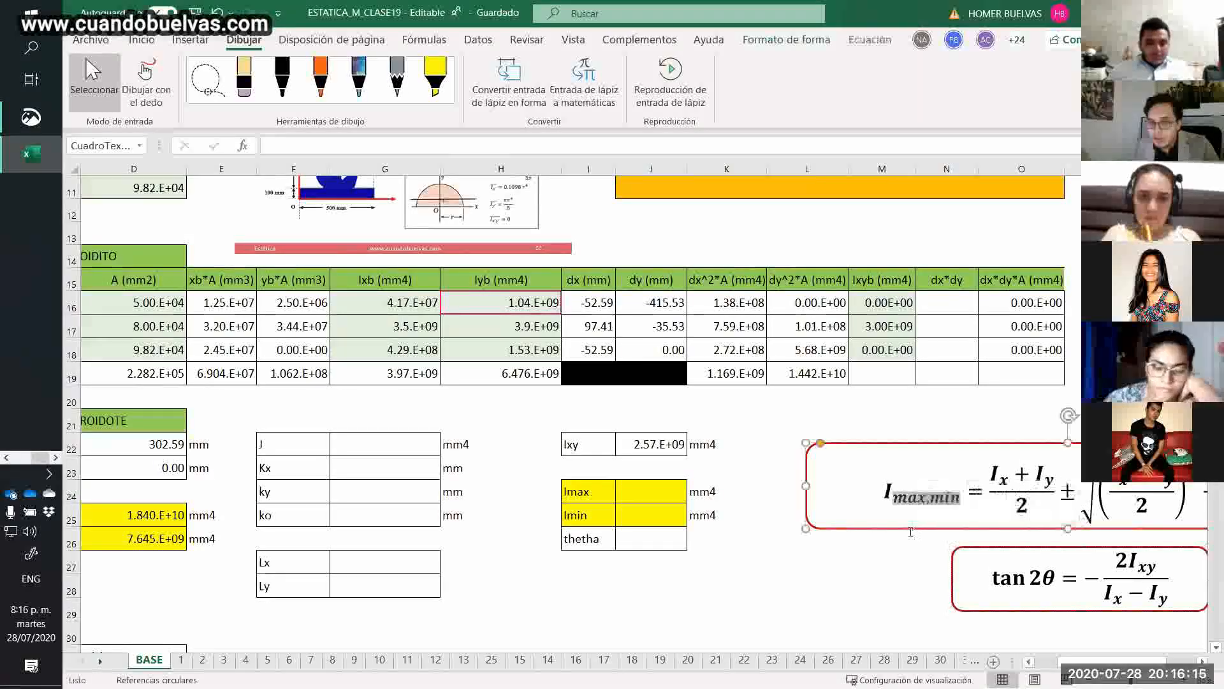
{"action": "left_click_drag", "start_coordinate": [889, 531], "coordinate": [825, 537]}
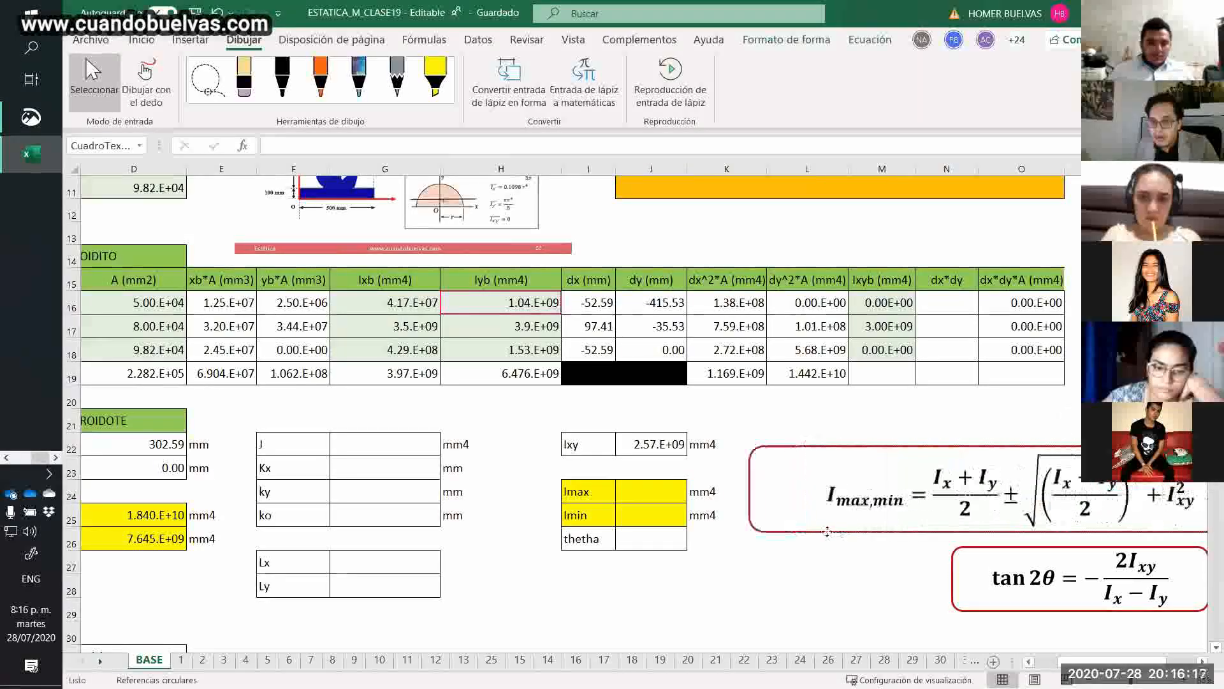
Begin the Imax formula in J24 with the average of the two centroidal inertias, =(d25+d26)/2+, following the plus branch of the equation.
{"action": "left_click", "coordinate": [630, 501]}
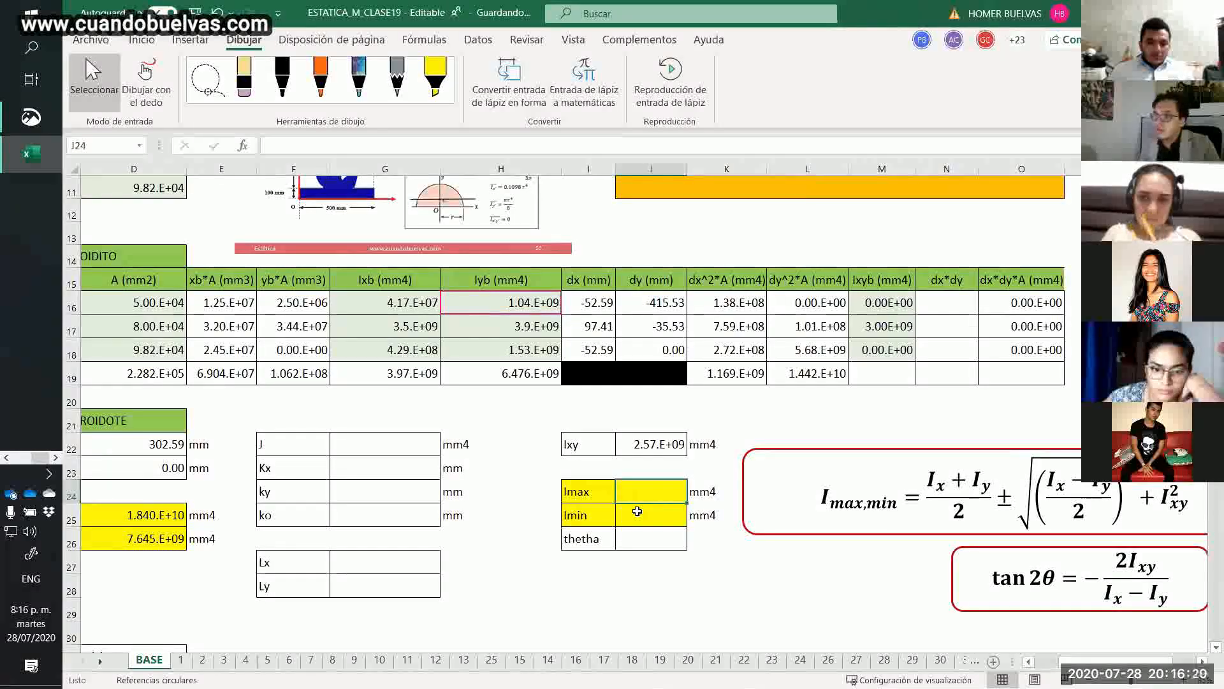
{"action": "left_click", "coordinate": [1005, 504]}
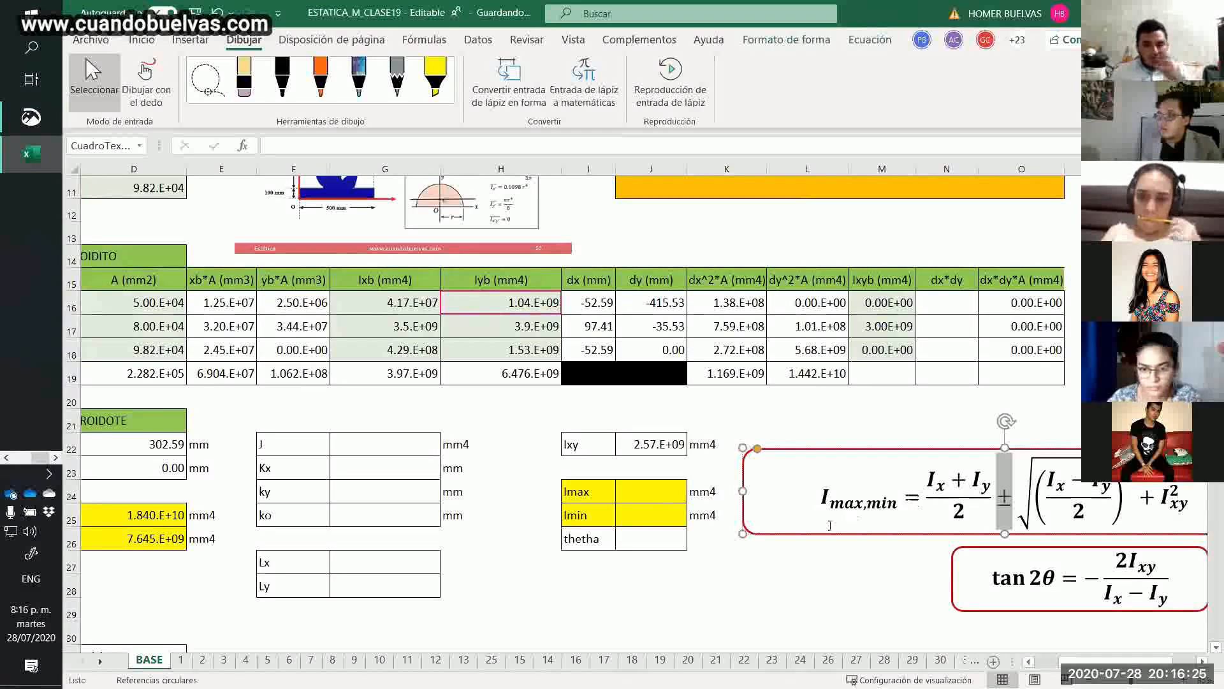
{"action": "left_click", "coordinate": [650, 491]}
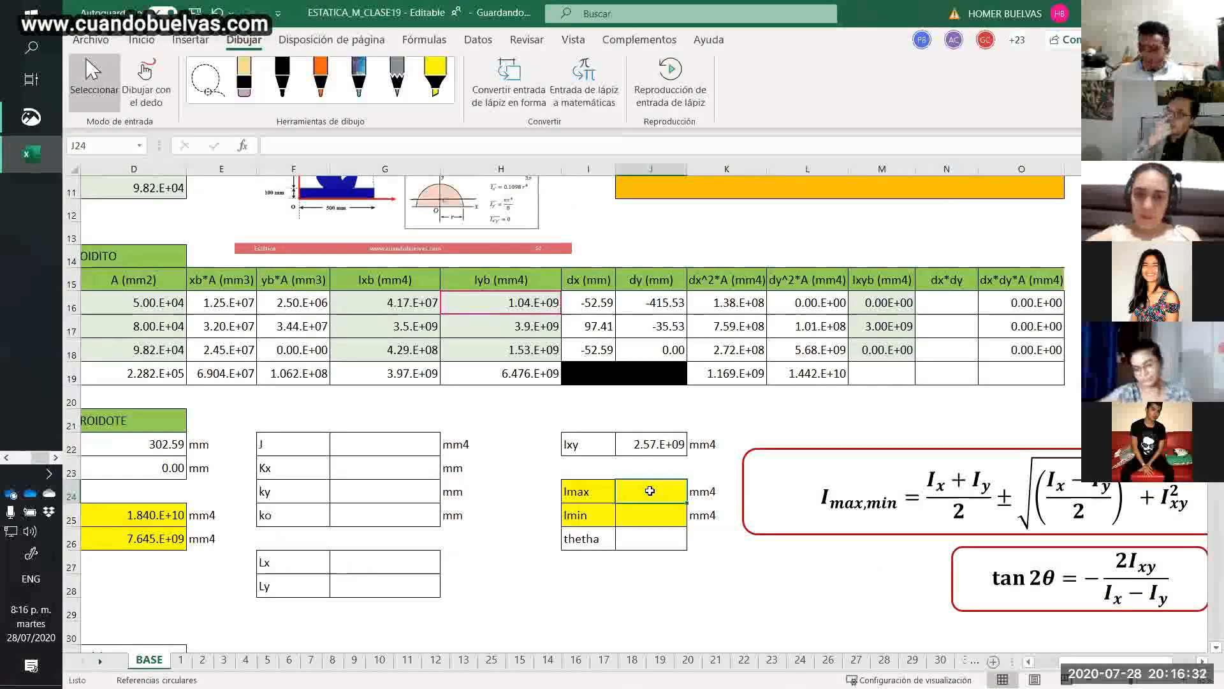
{"action": "type", "text": "="}
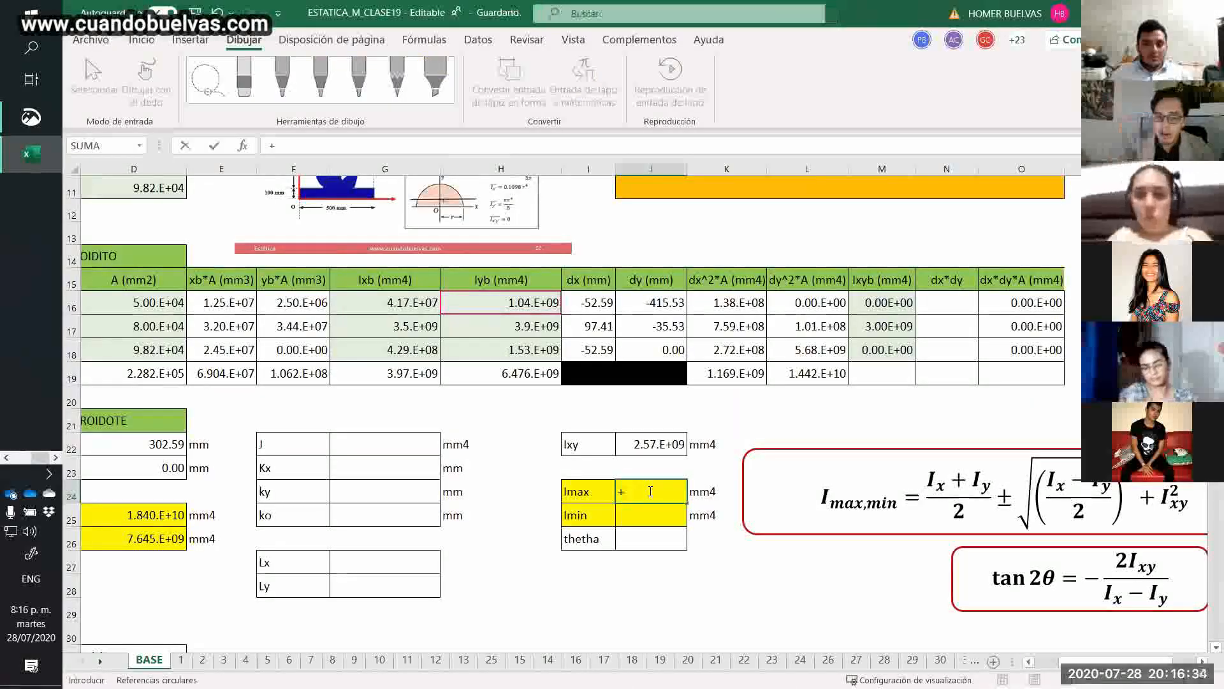
{"action": "type", "text": "("}
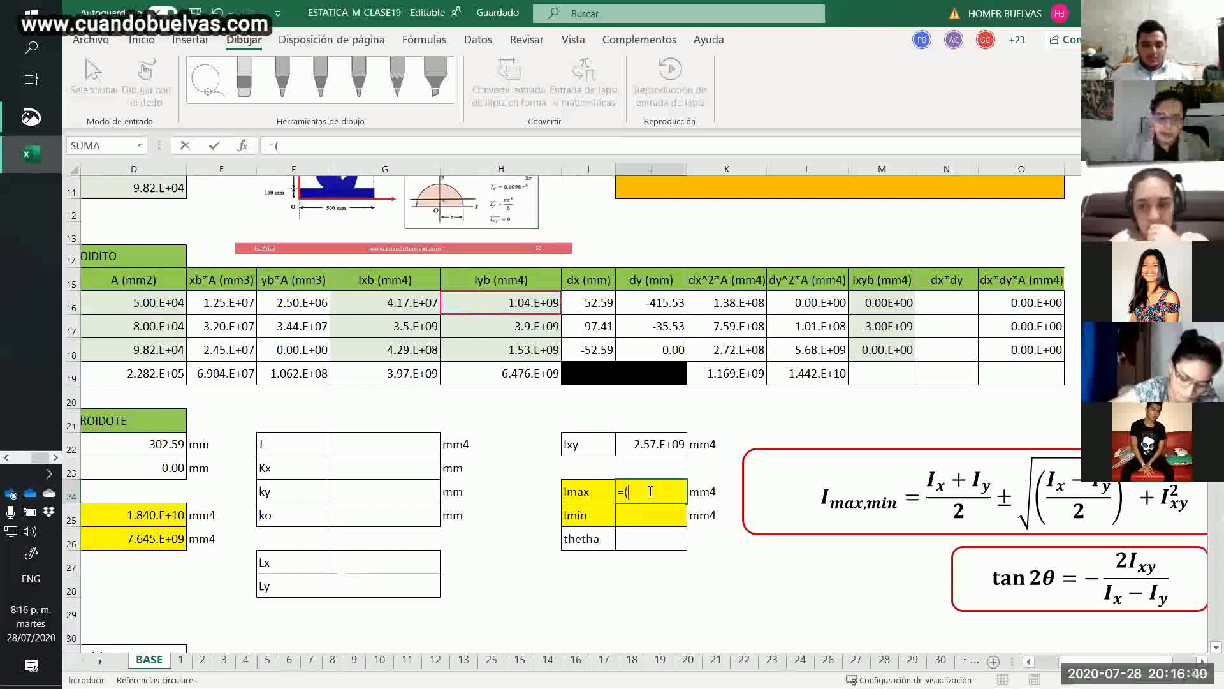
{"action": "type", "text": "d"}
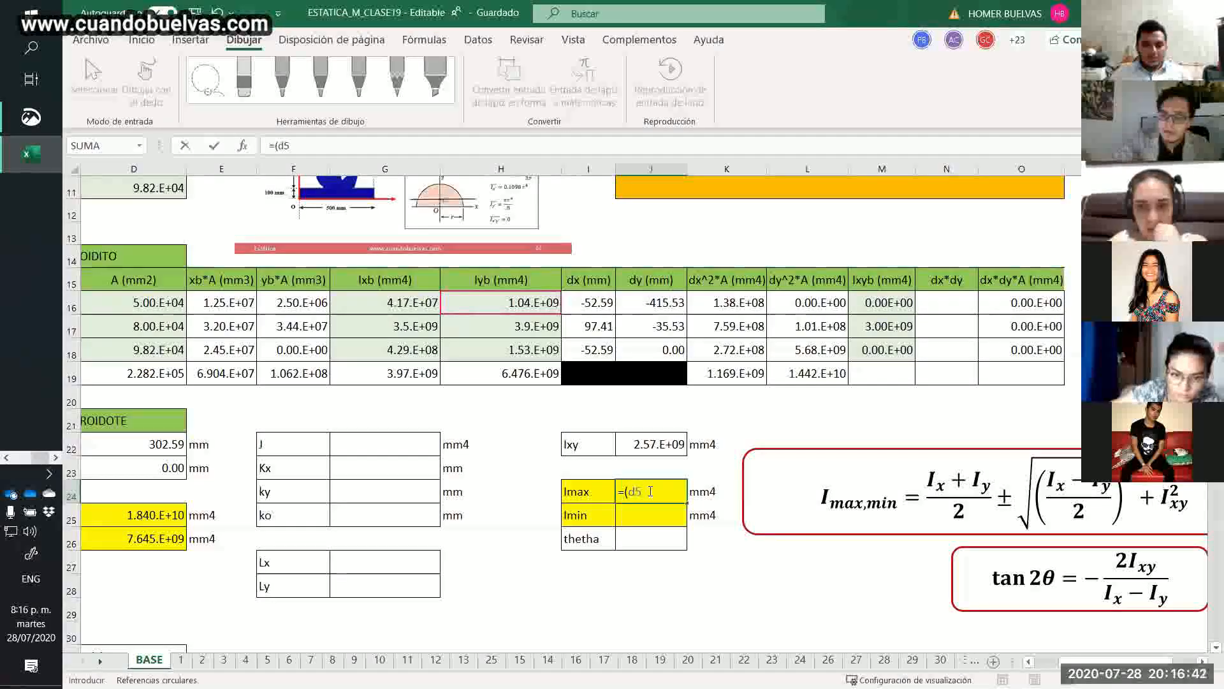
{"action": "type", "text": "25"}
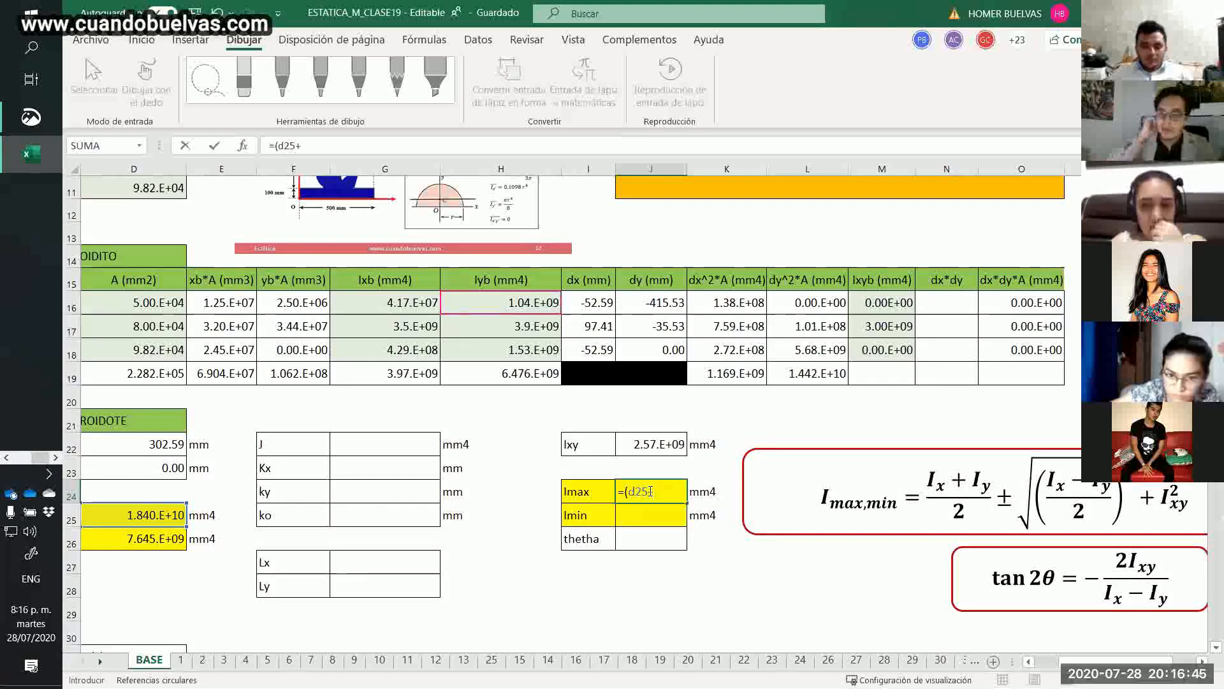
{"action": "type", "text": "+d"}
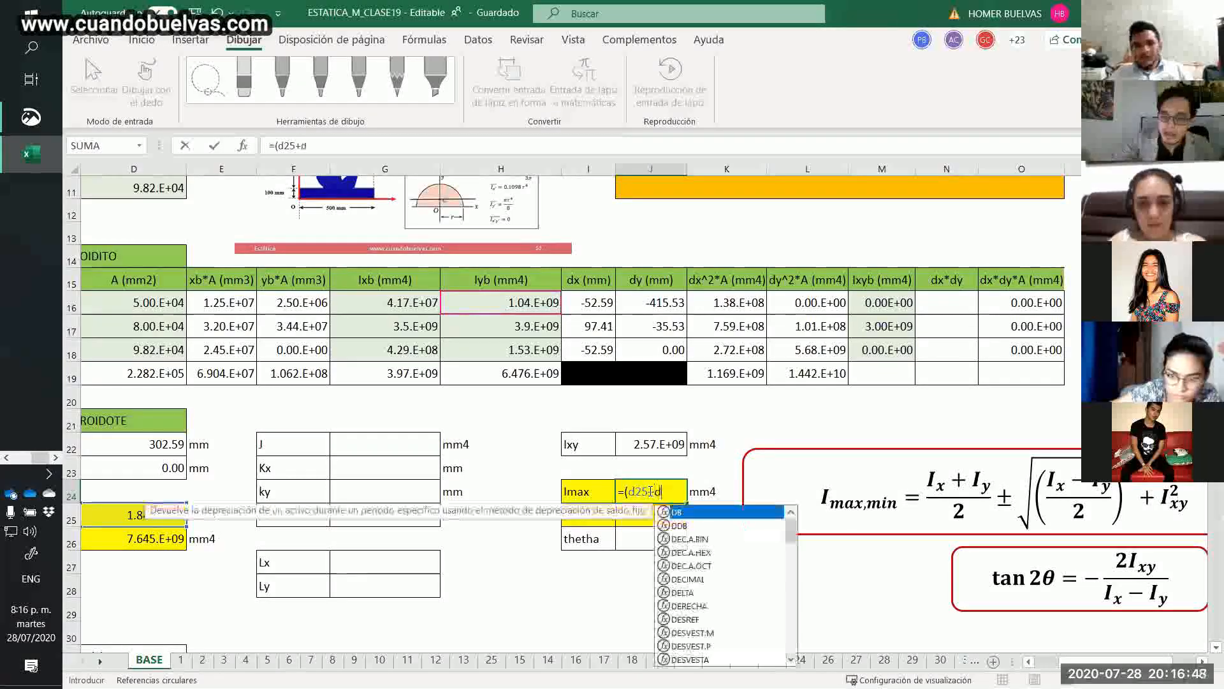
{"action": "type", "text": "26)/2+"}
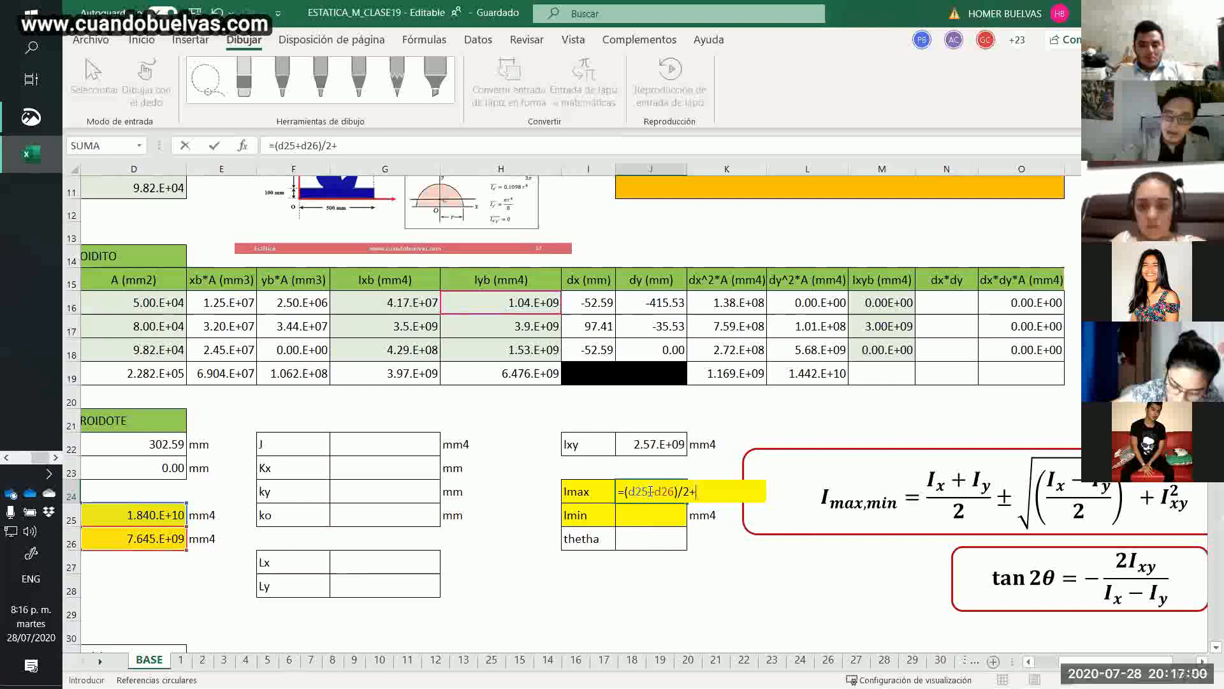
Continue the Imax formula with the root of the squared half-difference, raiz(((d25-d26)/2)^2.
{"action": "type", "text": "raiz((("}
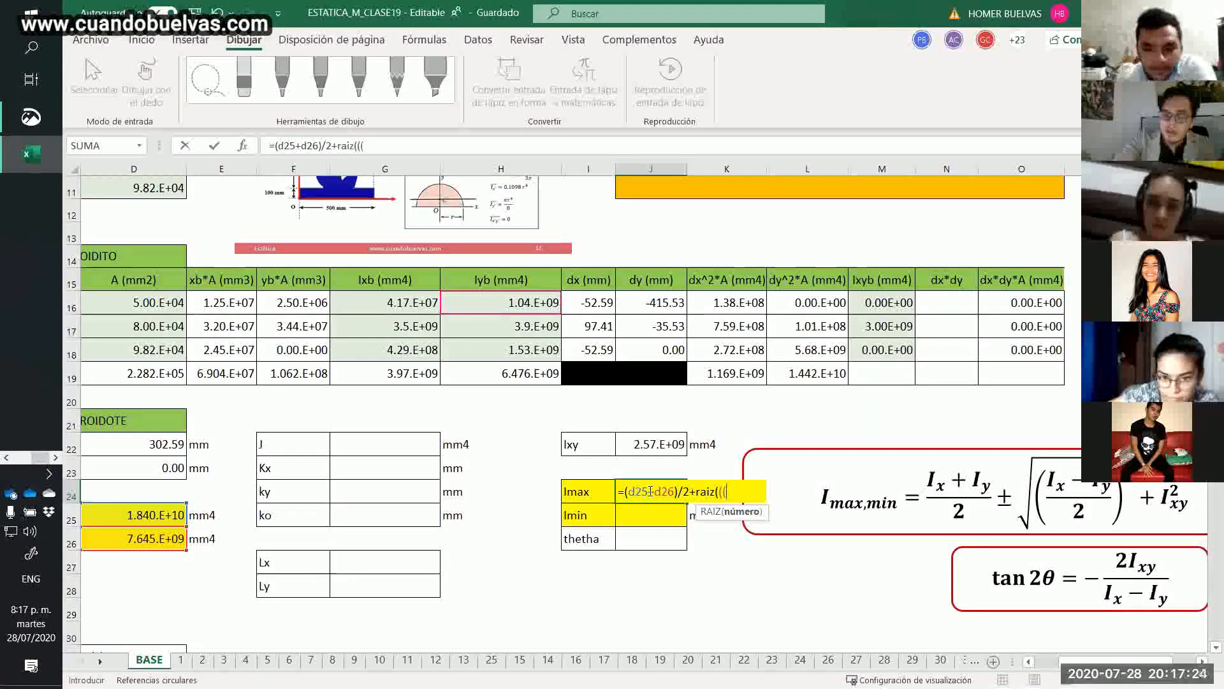
{"action": "type", "text": "d25-"}
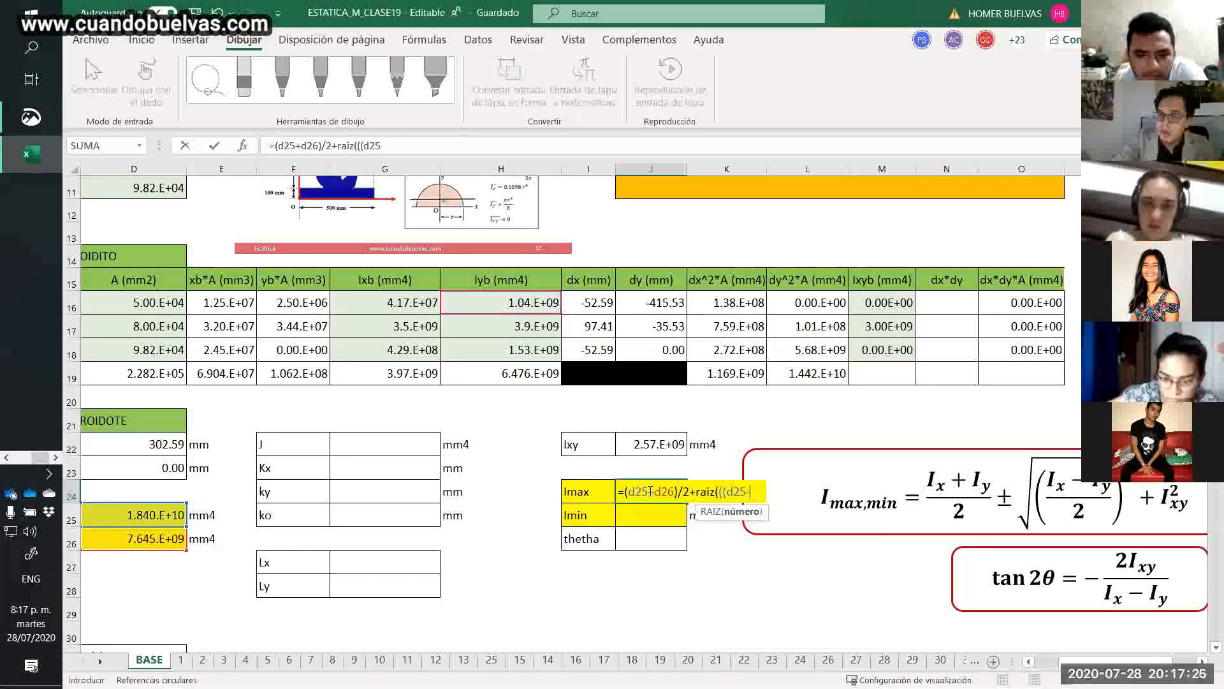
{"action": "type", "text": "d26)/2"}
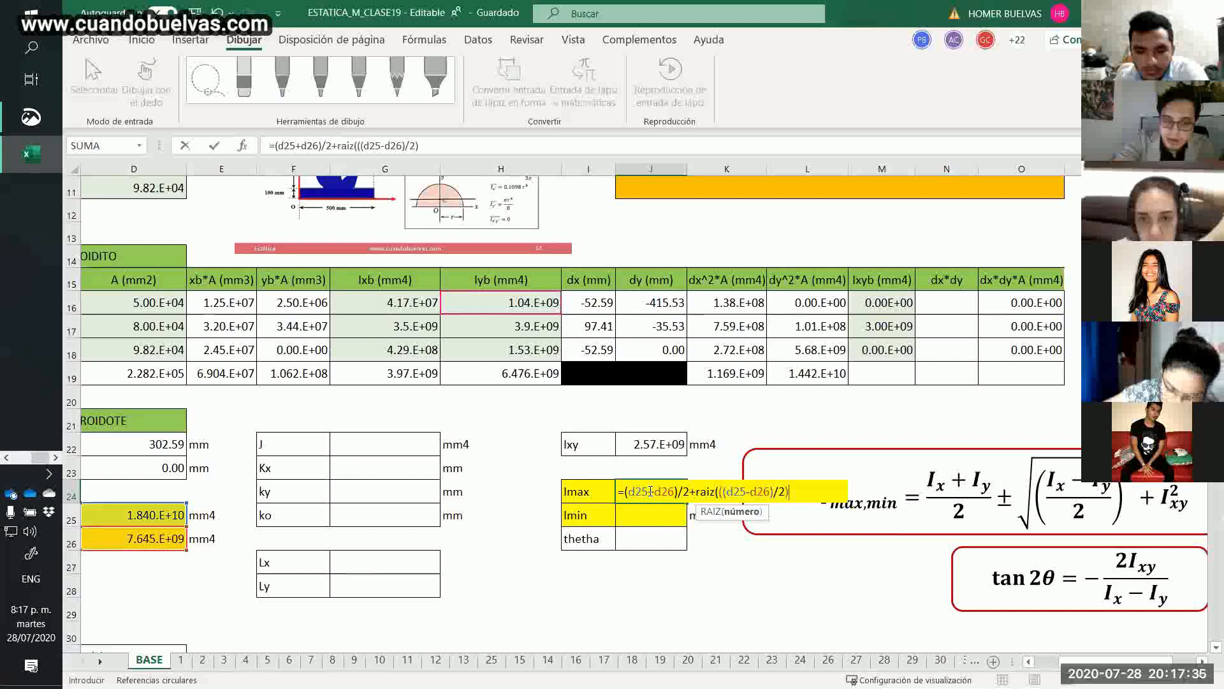
{"action": "type", "text": "2"}
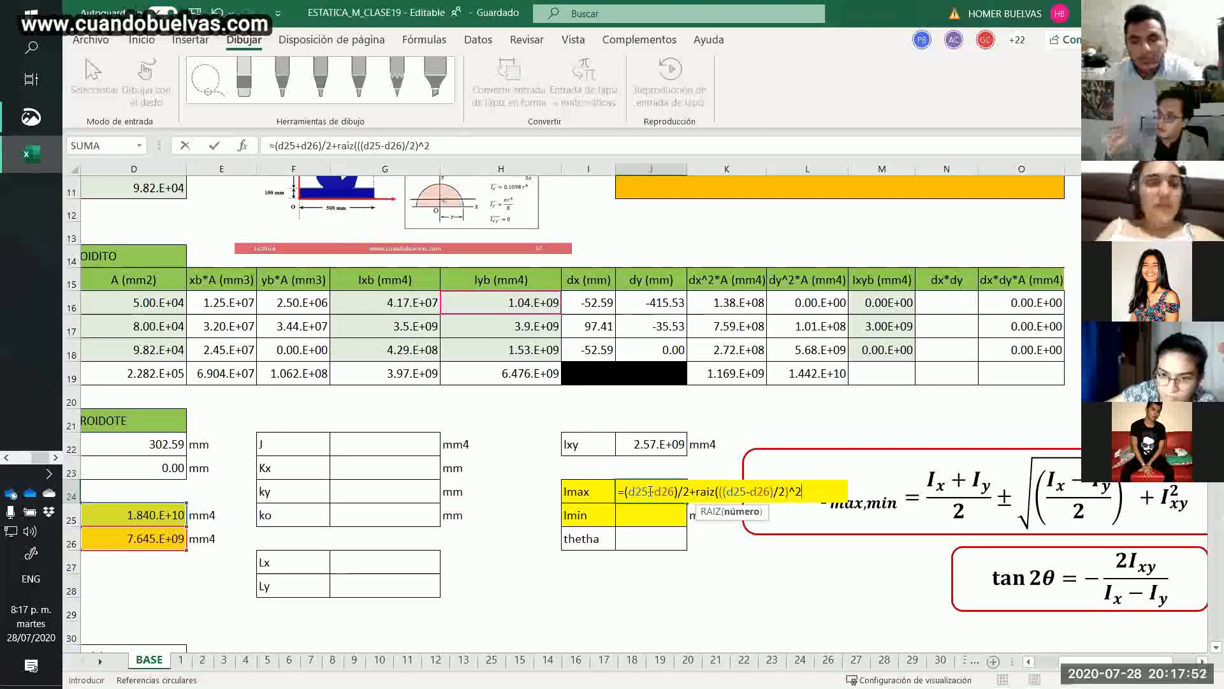
Try to commit the unfinished Imax formula and decline the proposed correction.
{"action": "key", "text": "Return"}
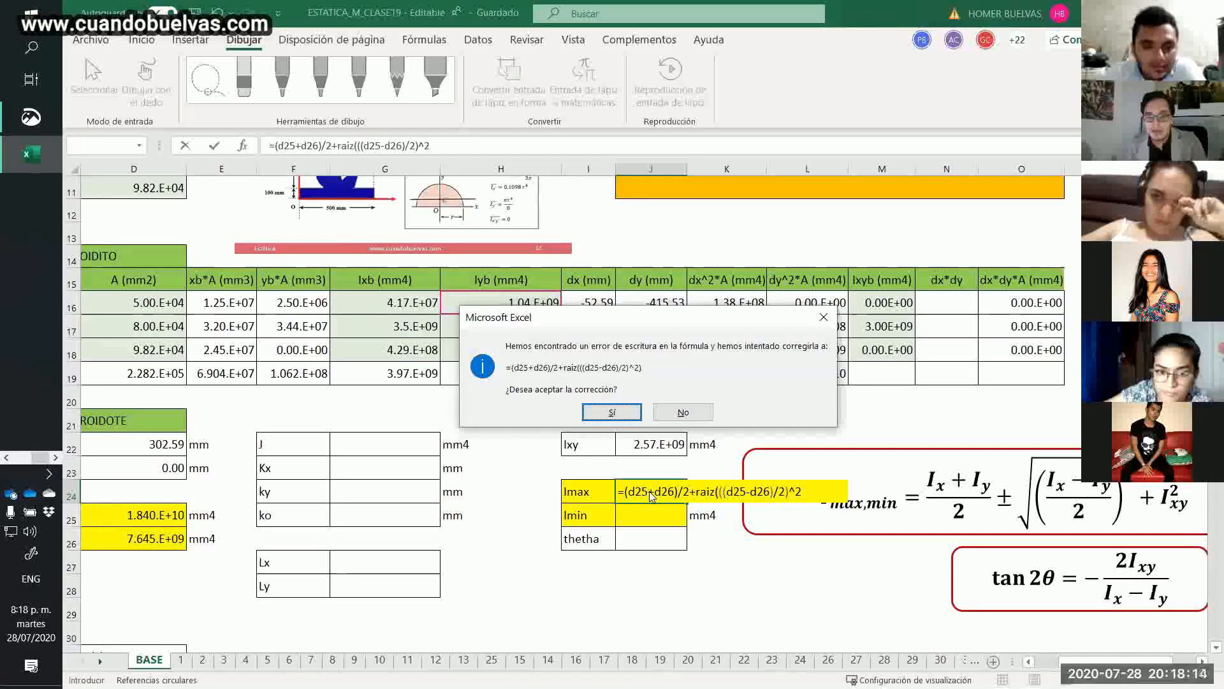
{"action": "key", "text": "Escape"}
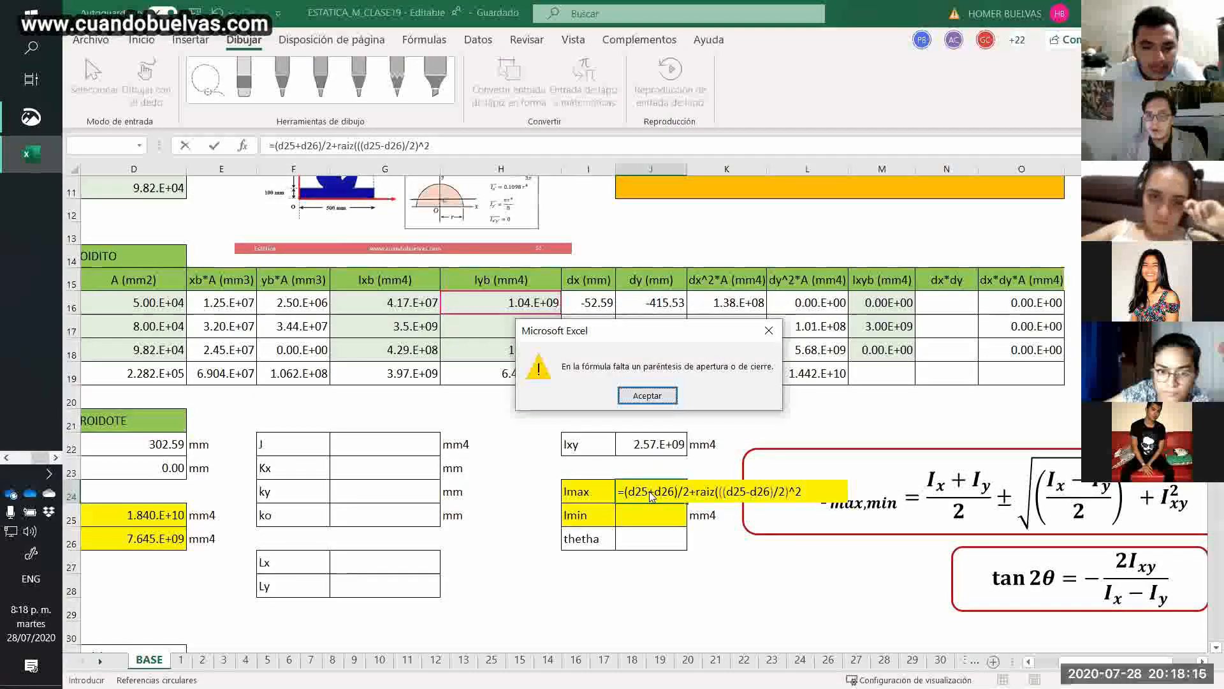
{"action": "key", "text": "Return"}
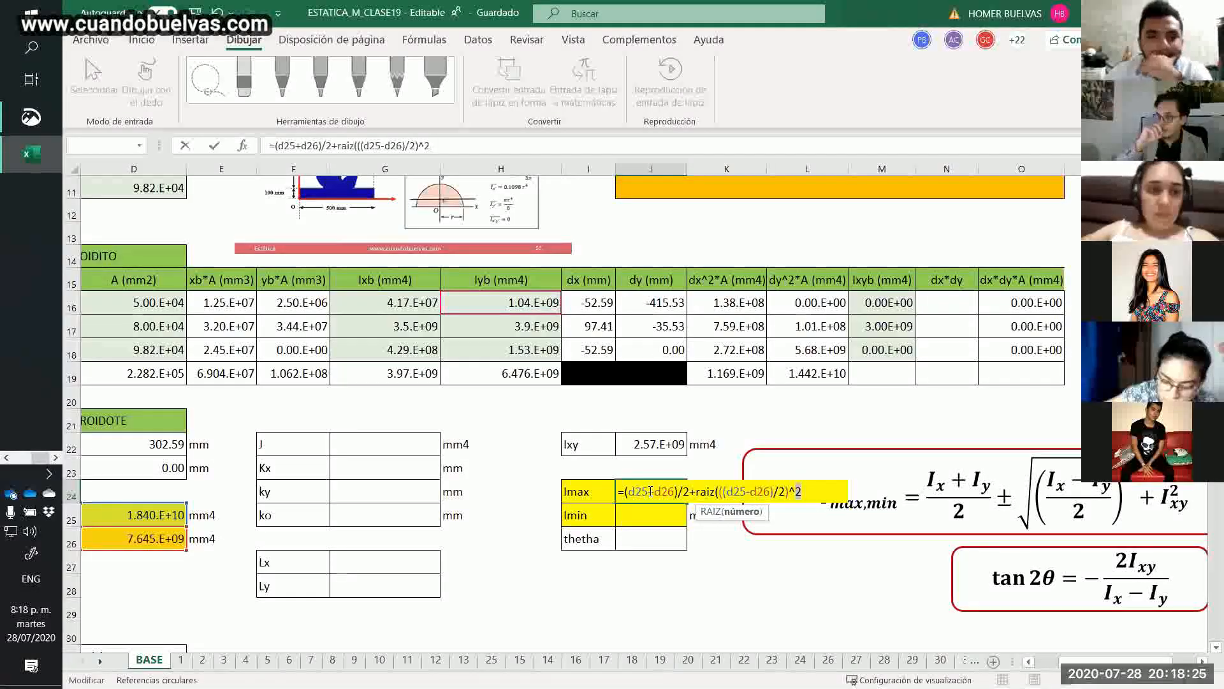
Change the Imax formula's ending from ^2 to 2) and accept the proposed correction to =(d25+d26)/2+raiz(((d25-d26)/2)*2).
{"action": "key", "text": "BackSpace"}
{"action": "key", "text": "BackSpace"}
{"action": "type", "text": "2"}
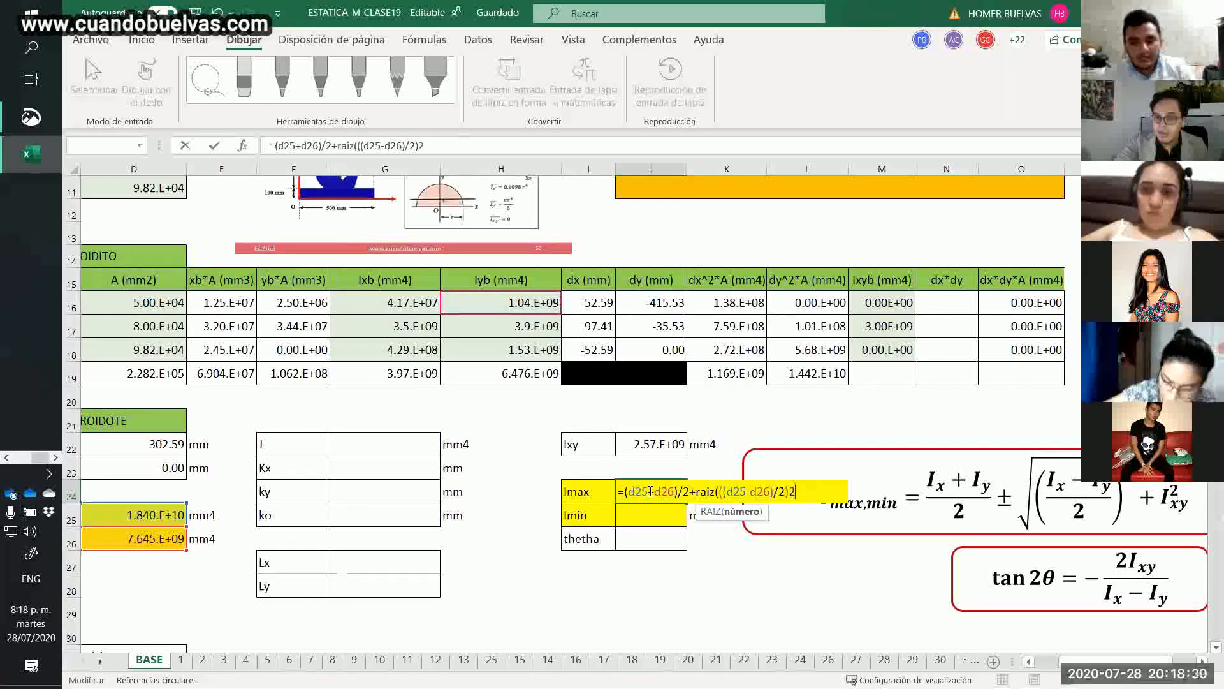
{"action": "type", "text": ")"}
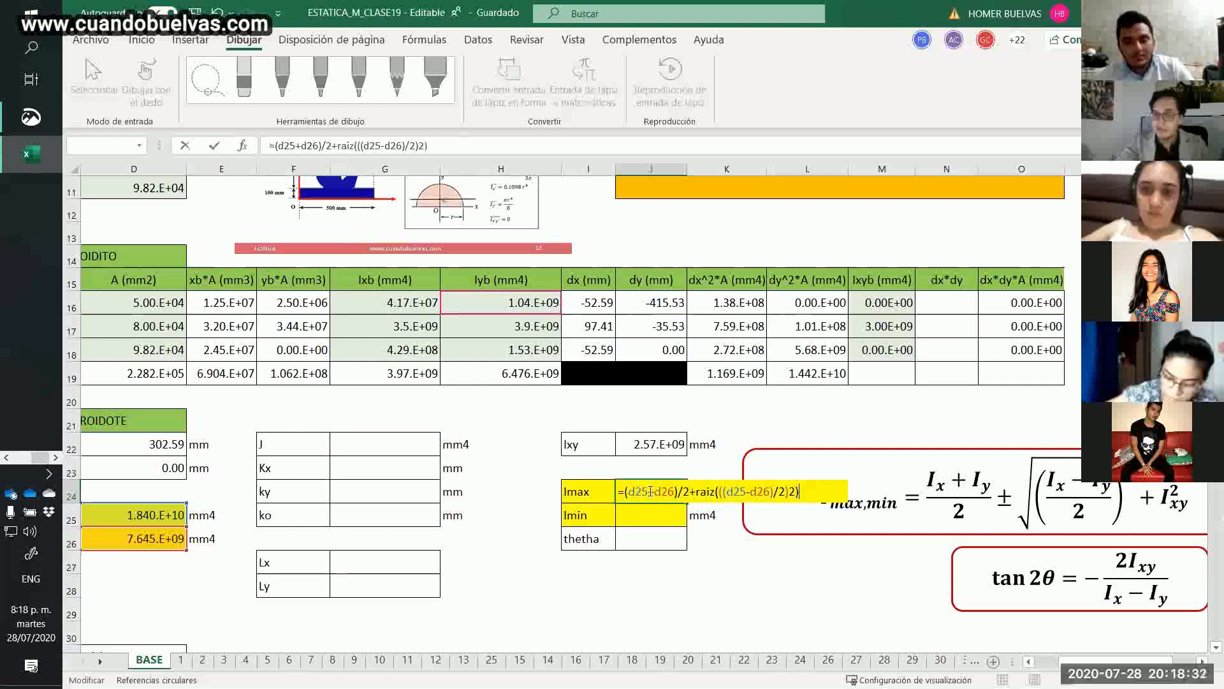
{"action": "key", "text": "Return"}
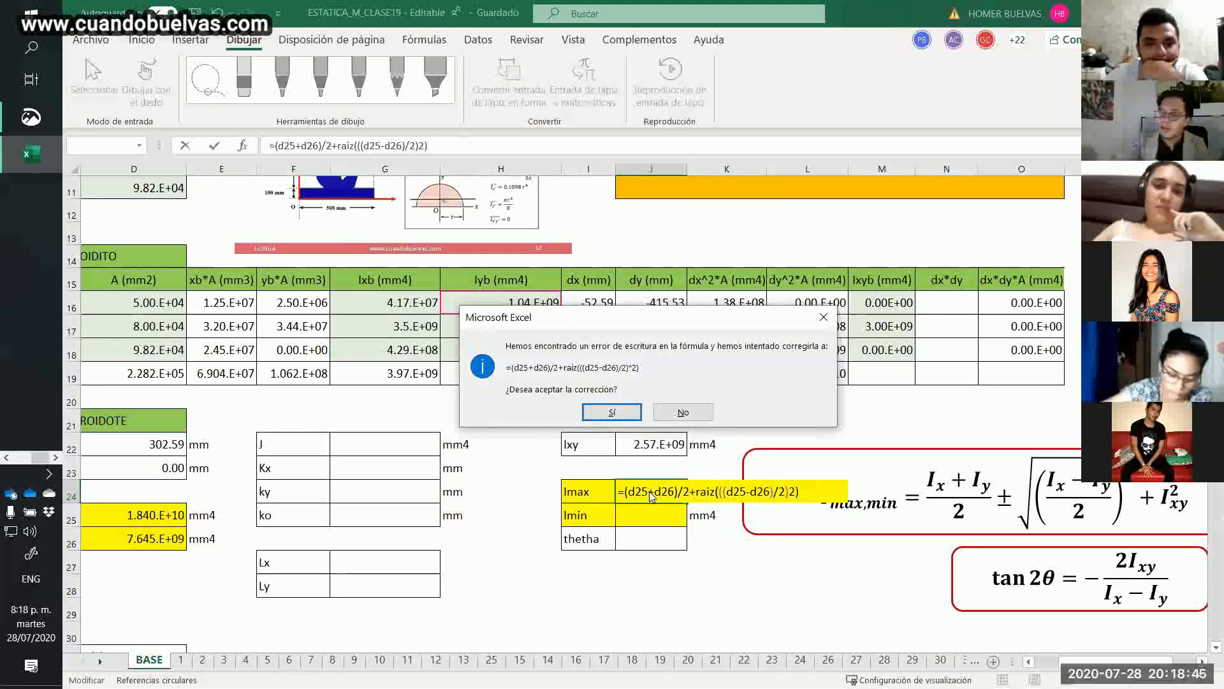
{"action": "key", "text": "Return"}
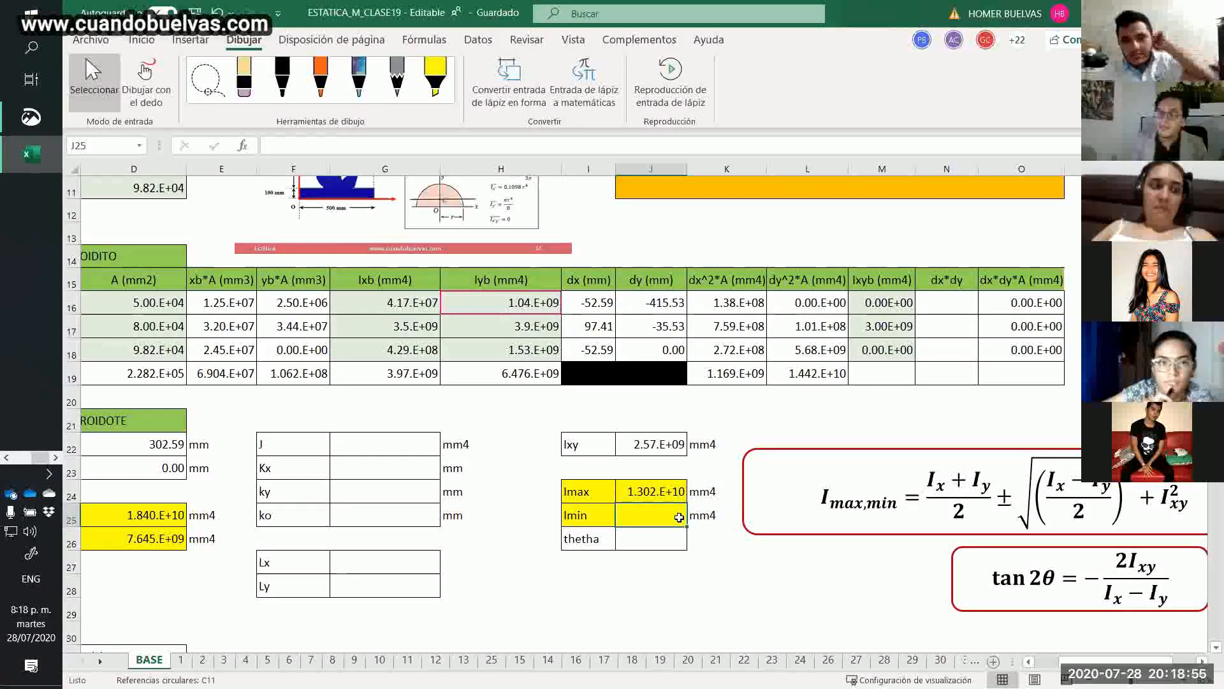
Reopen the Imax formula in J24 and replace its *2) ending with ^2 to square the half-difference.
{"action": "left_click", "coordinate": [671, 494]}
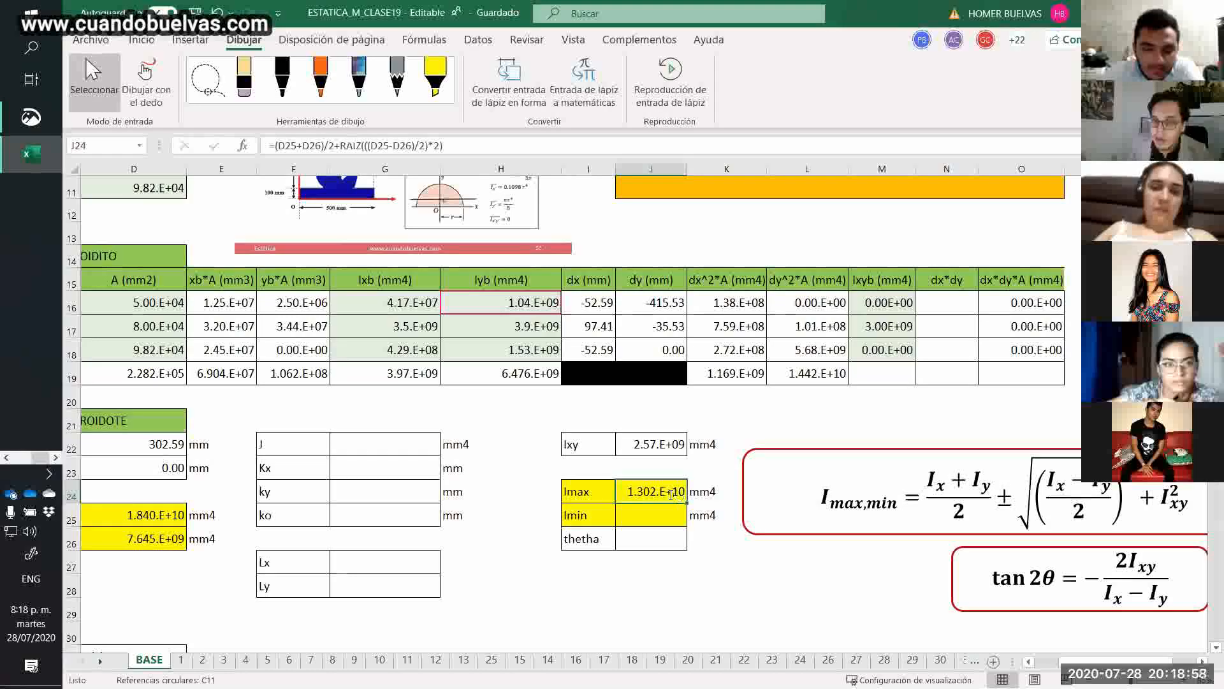
{"action": "double_click", "coordinate": [671, 494]}
{"action": "left_click", "coordinate": [804, 492]}
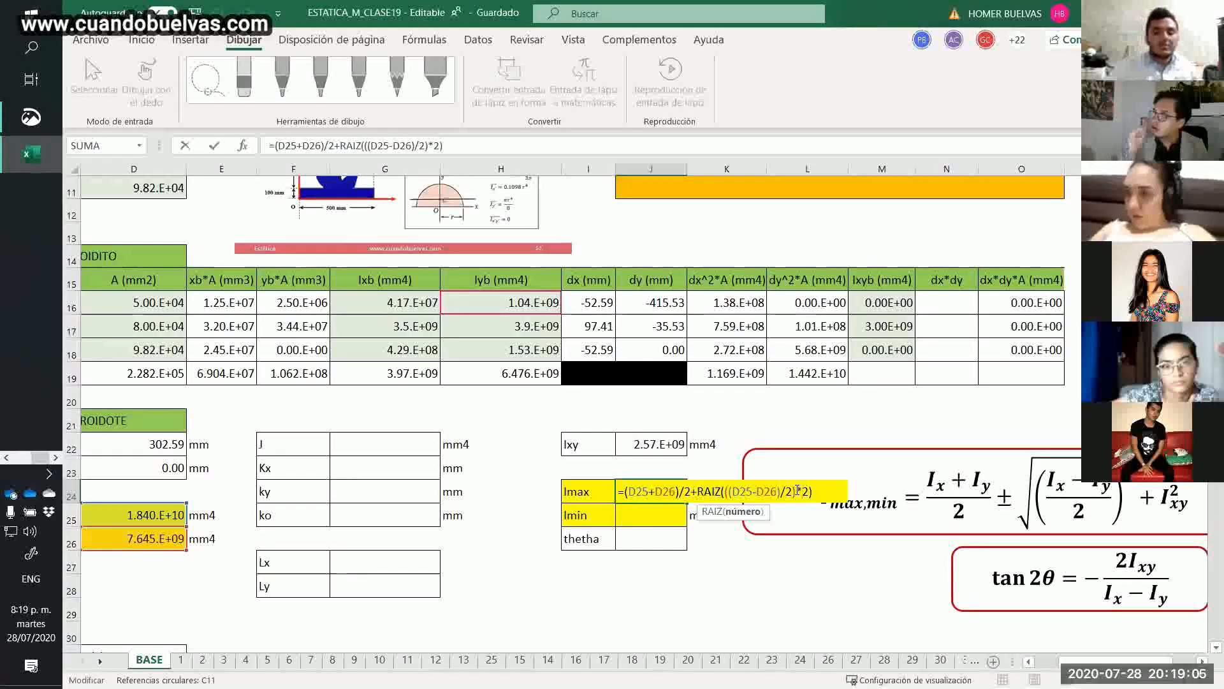
{"action": "key", "text": "BackSpace"}
{"action": "key", "text": "BackSpace"}
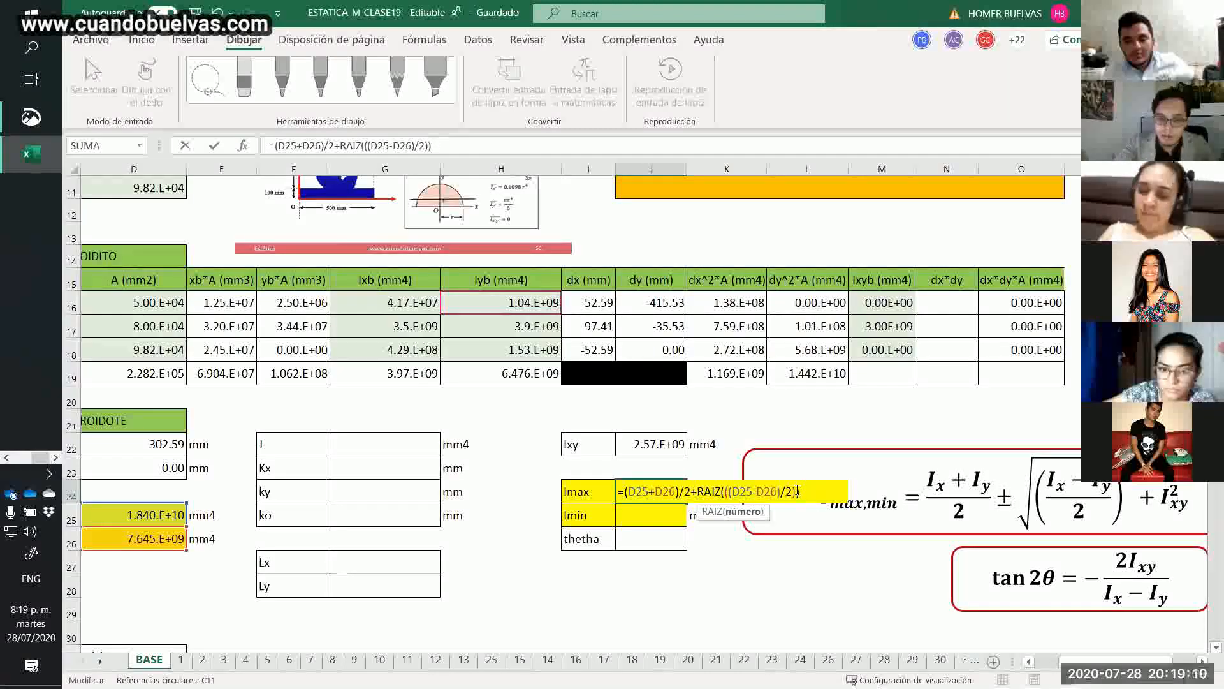
{"action": "type", "text": "^"}
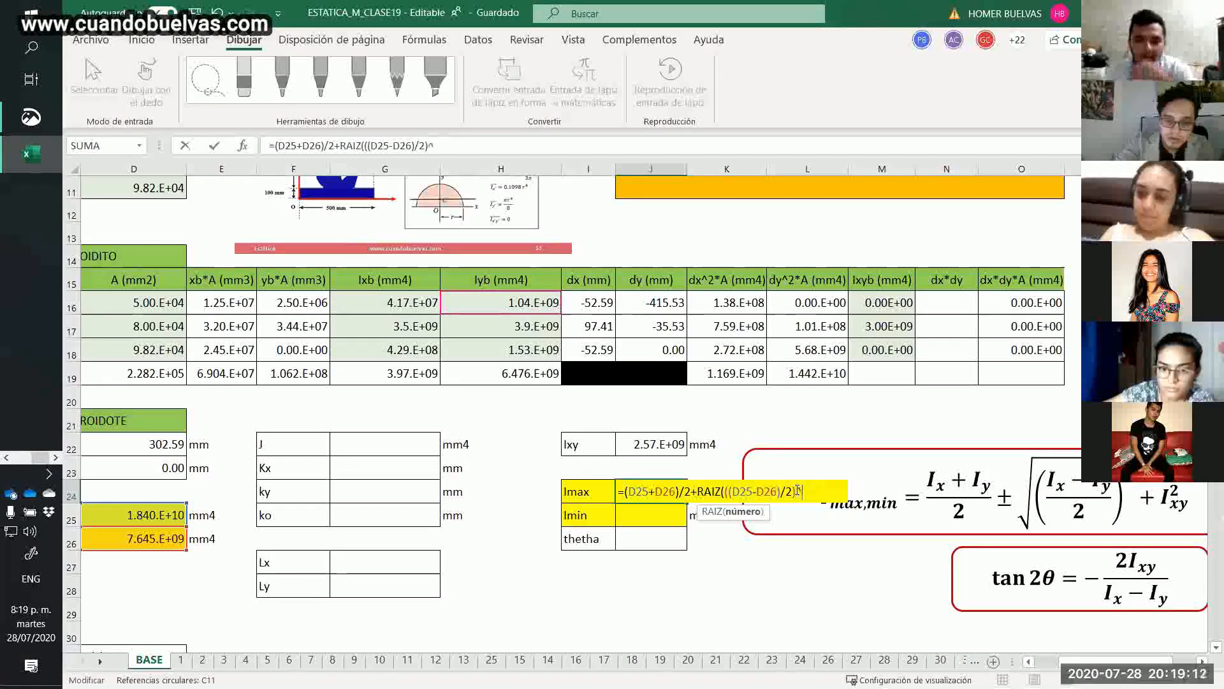
{"action": "type", "text": "2"}
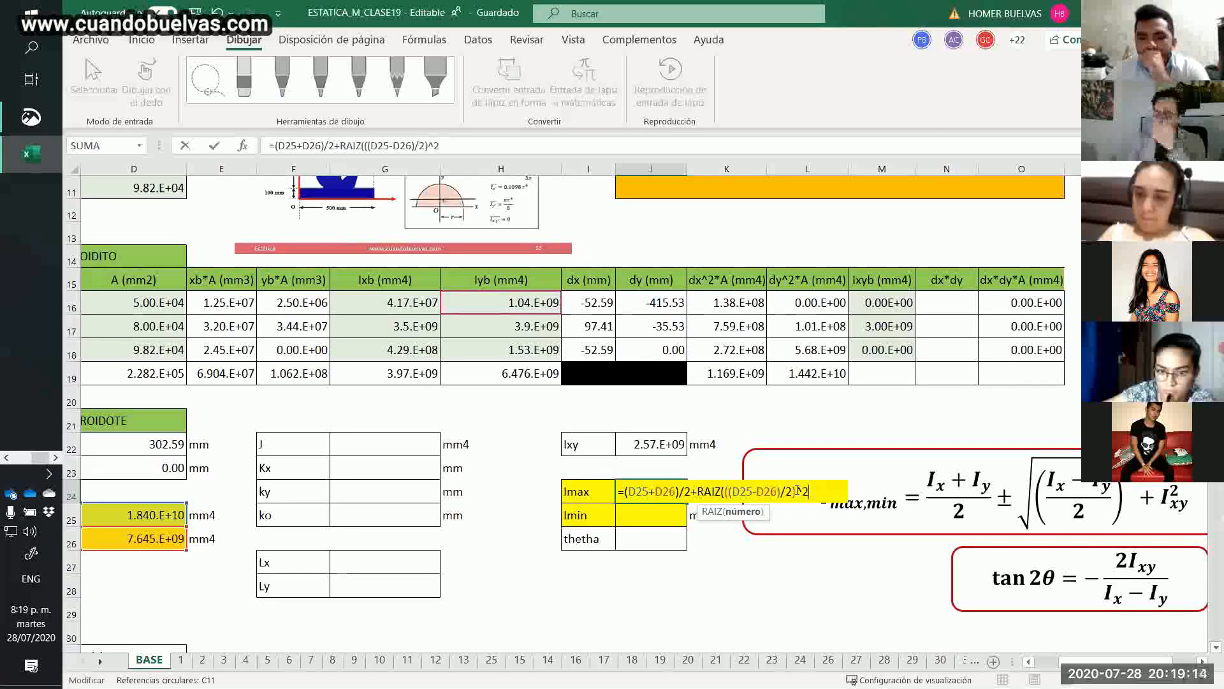
{"action": "type", "text": "+"}
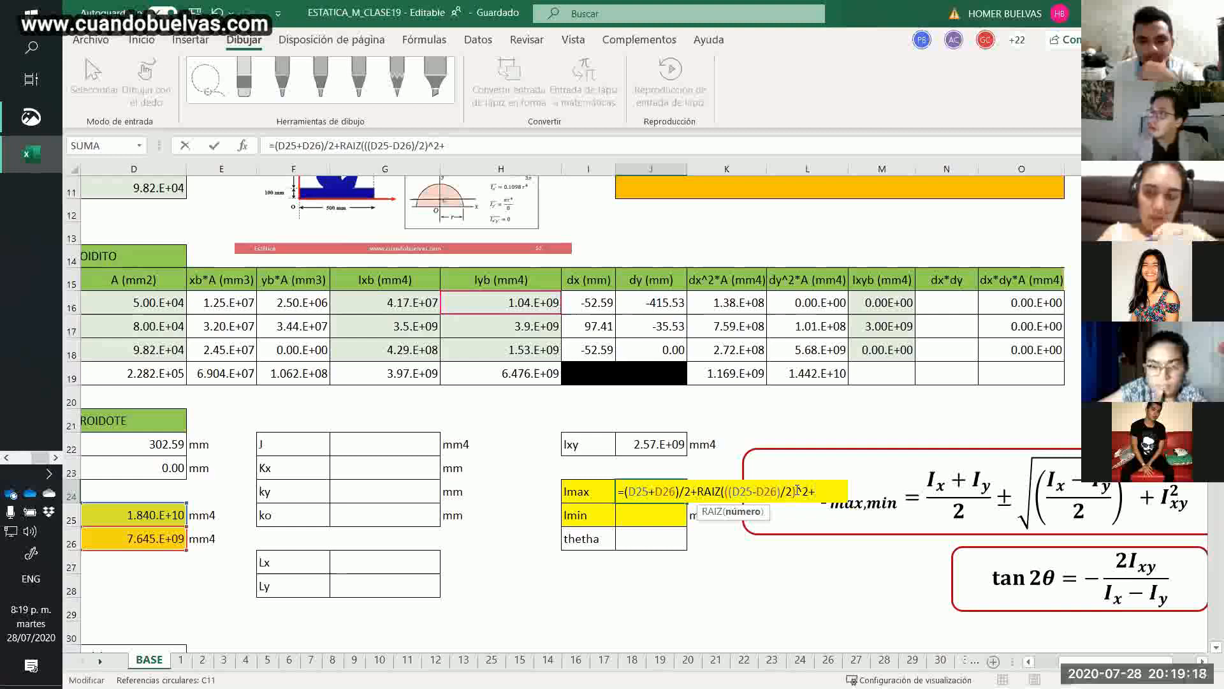
{"action": "type", "text": "j2"}
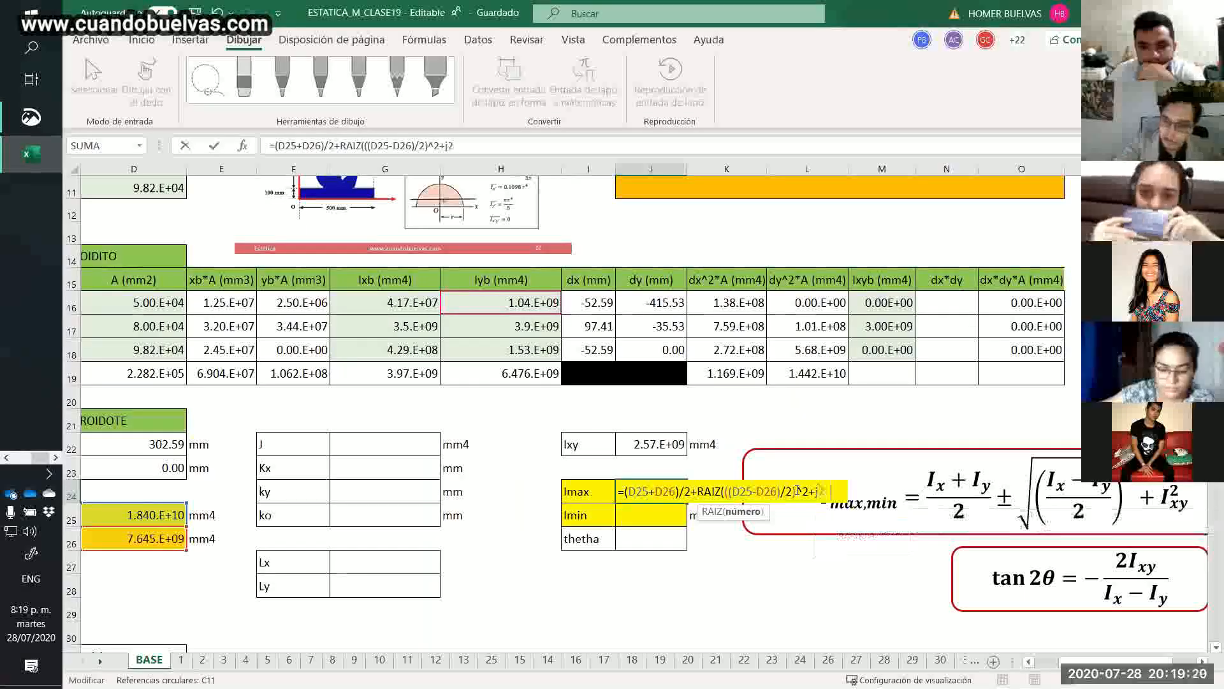
{"action": "type", "text": "2^"}
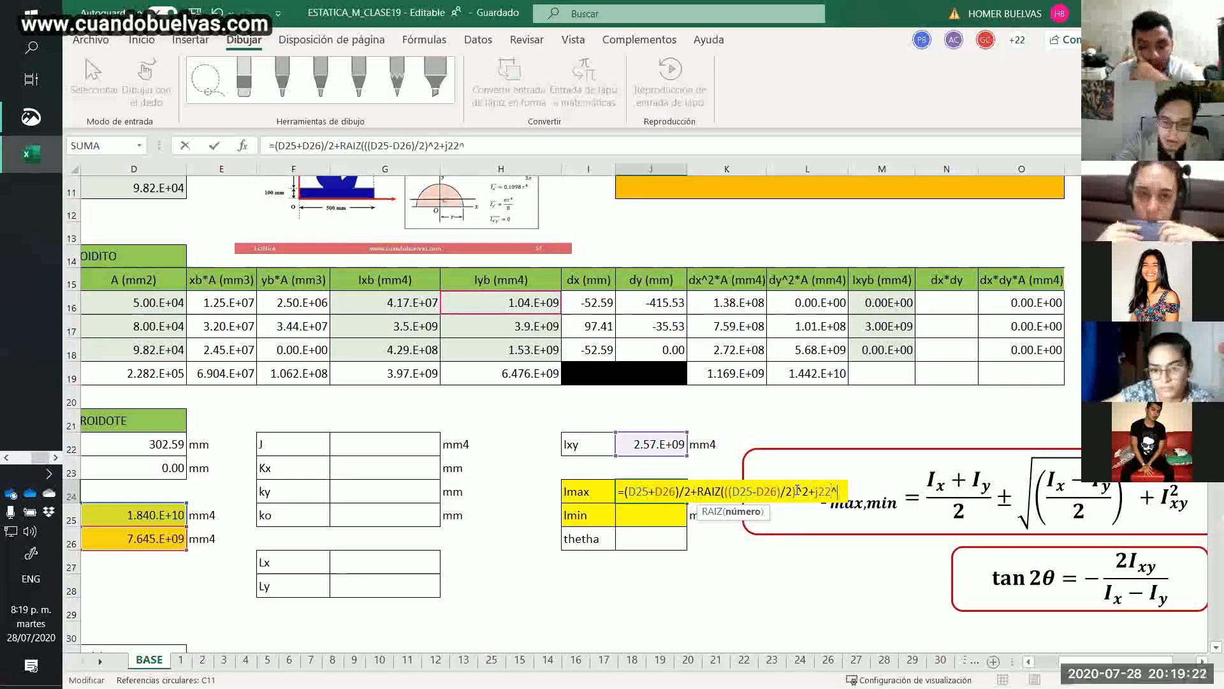
{"action": "type", "text": "2)"}
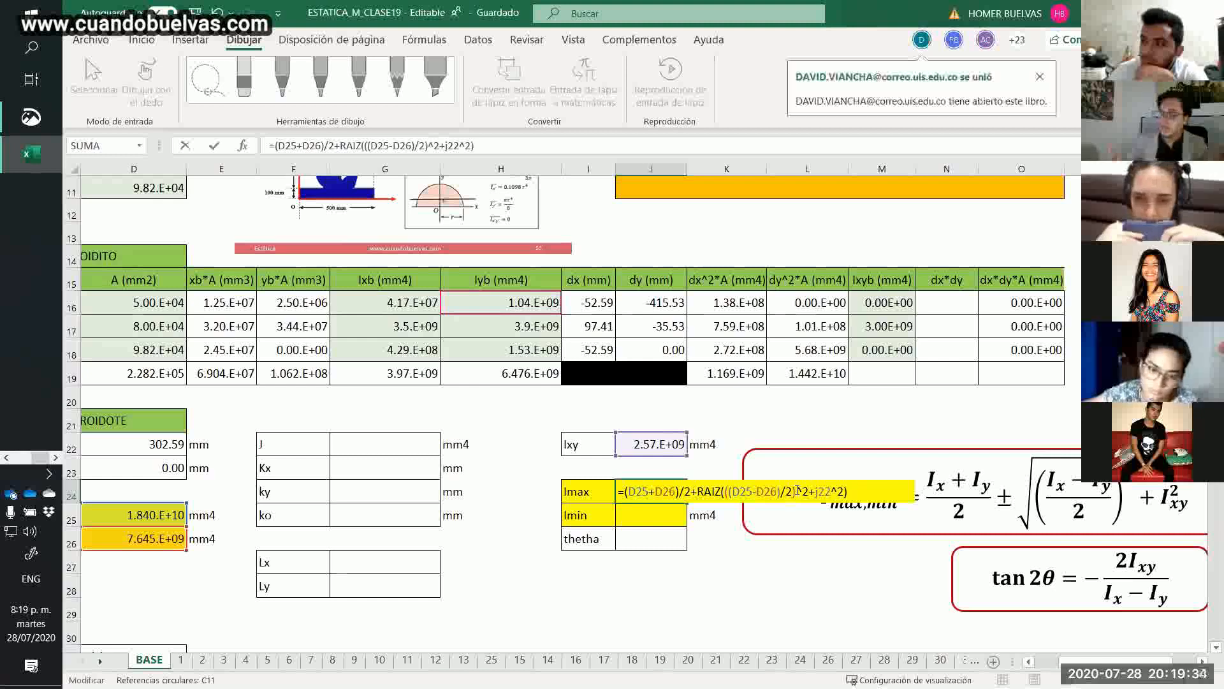
Complete the Imax formula by adding the squared product of inertia, +j22^2), inside the root and commit it.
{"action": "key", "text": "Return"}
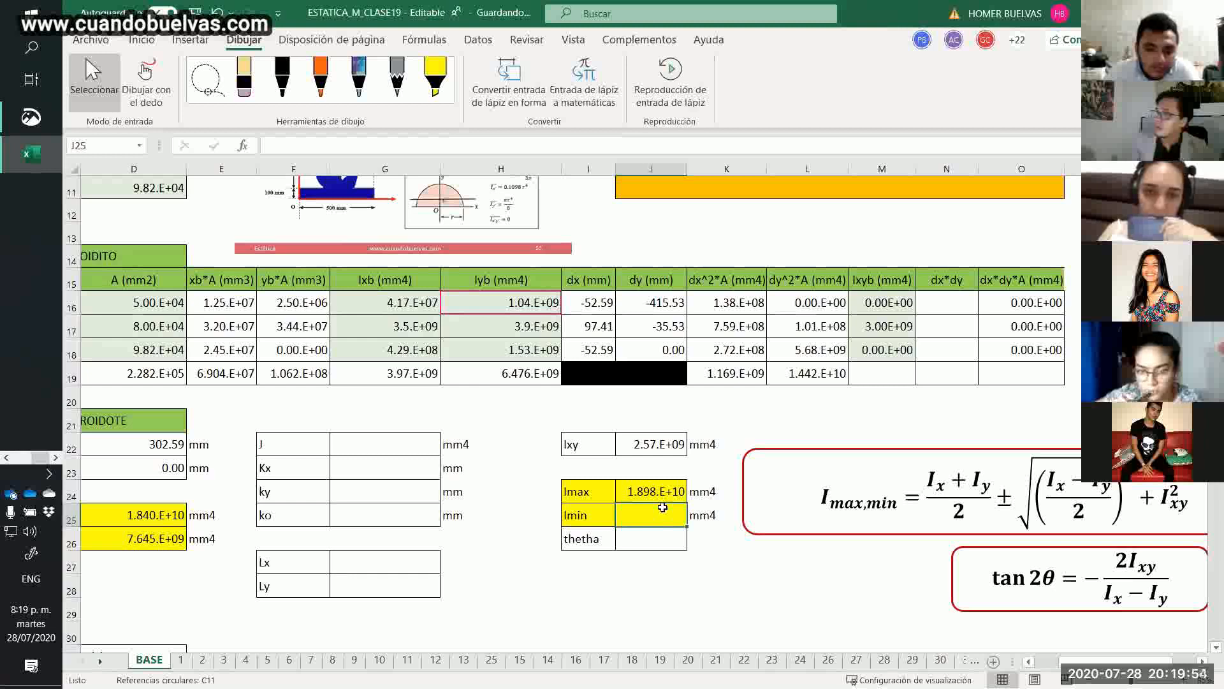
Copy the full Imax formula text from J24 into the Imin cell J25.
{"action": "left_click", "coordinate": [669, 488]}
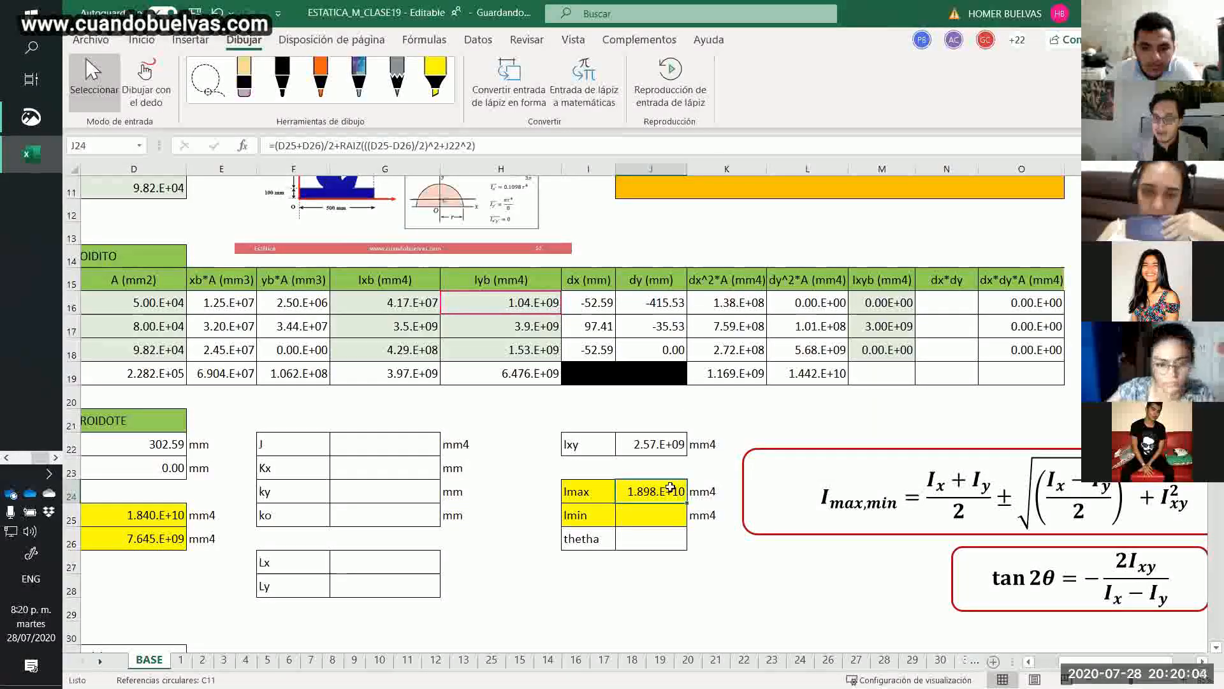
{"action": "double_click", "coordinate": [671, 490]}
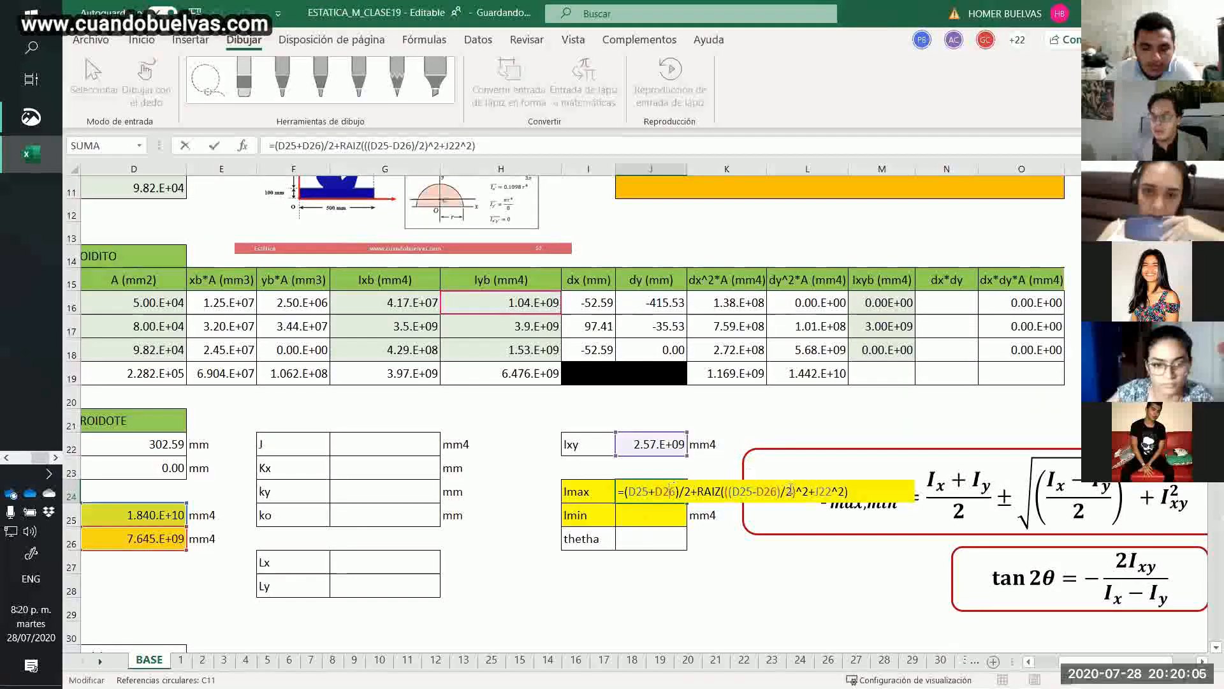
{"action": "left_click_drag", "start_coordinate": [850, 491], "coordinate": [447, 501]}
{"action": "key", "text": "ctrl+c"}
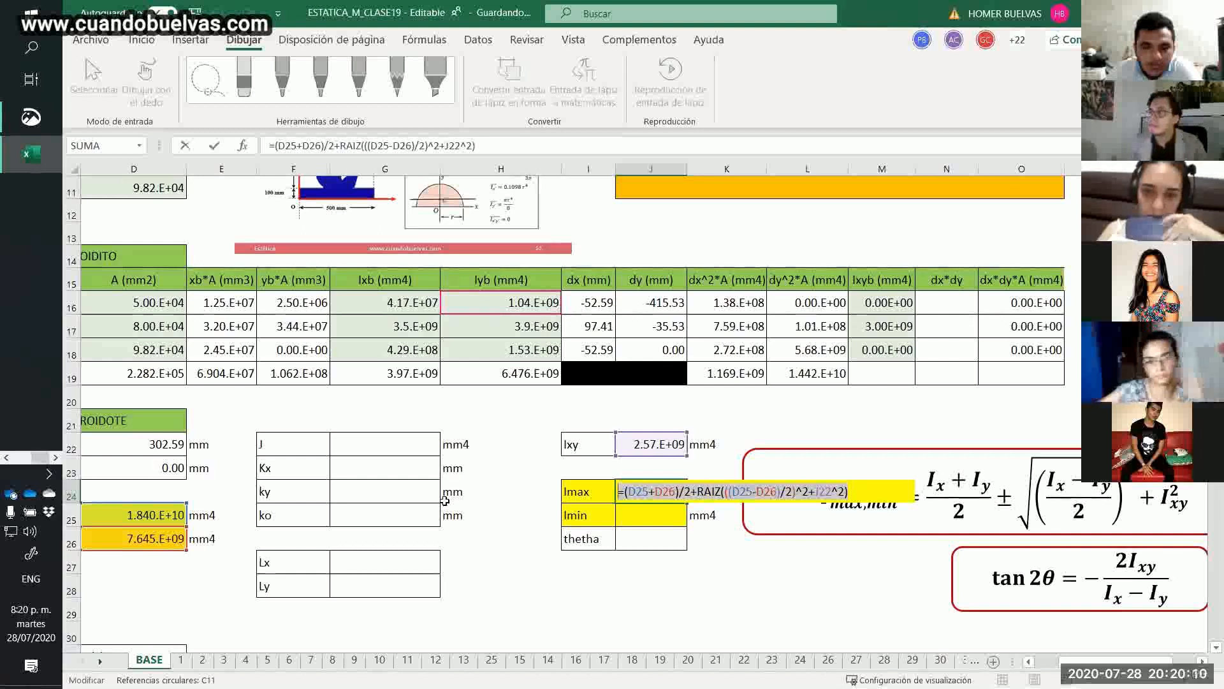
{"action": "key", "text": "Escape"}
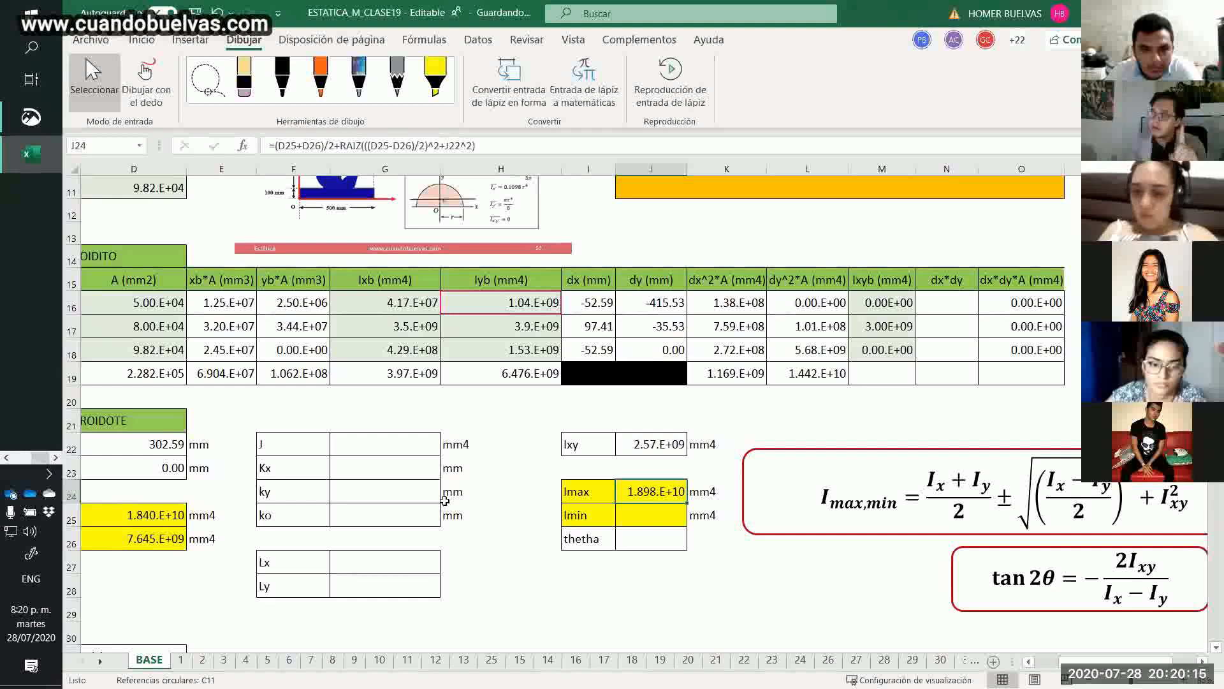
{"action": "double_click", "coordinate": [634, 517]}
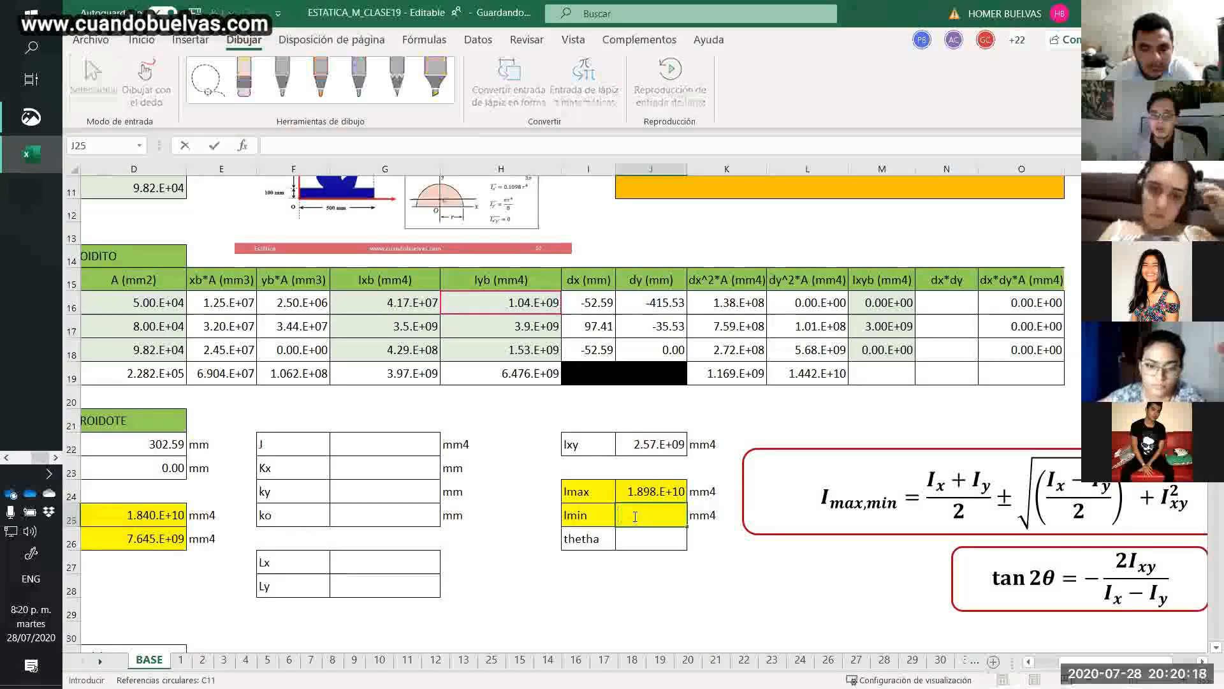
{"action": "key", "text": "ctrl+v"}
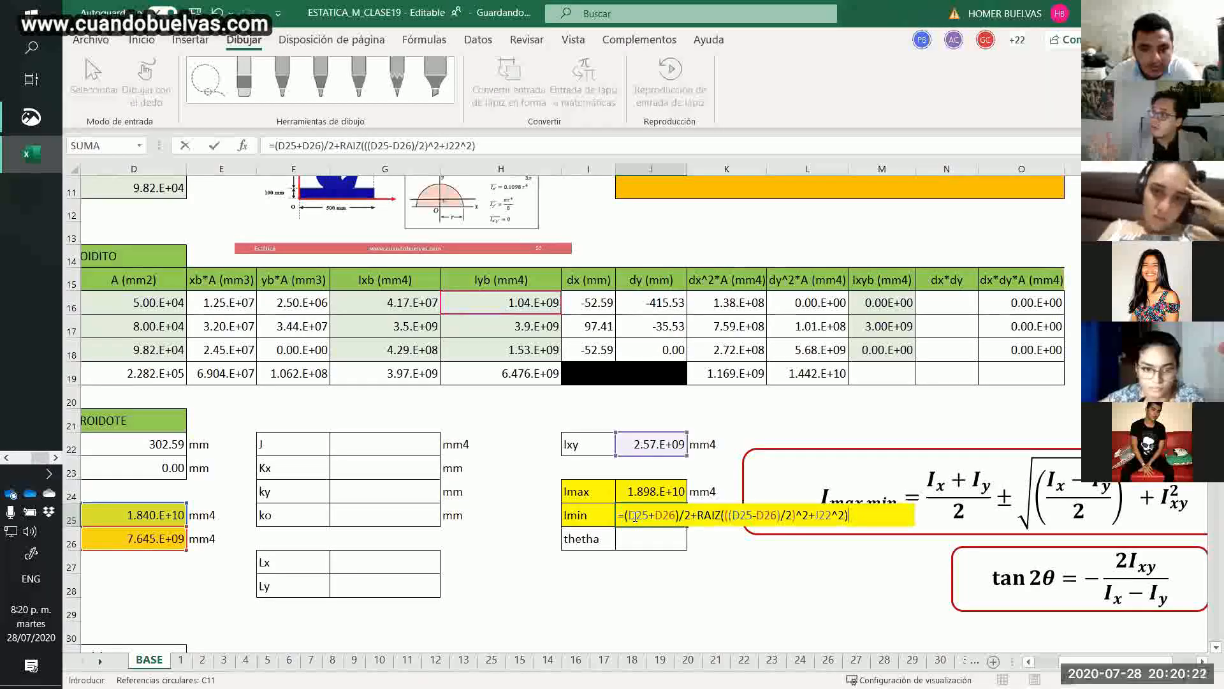
Change the plus sign before RAIZ to a minus in the Imin formula and commit it.
{"action": "left_click", "coordinate": [696, 515]}
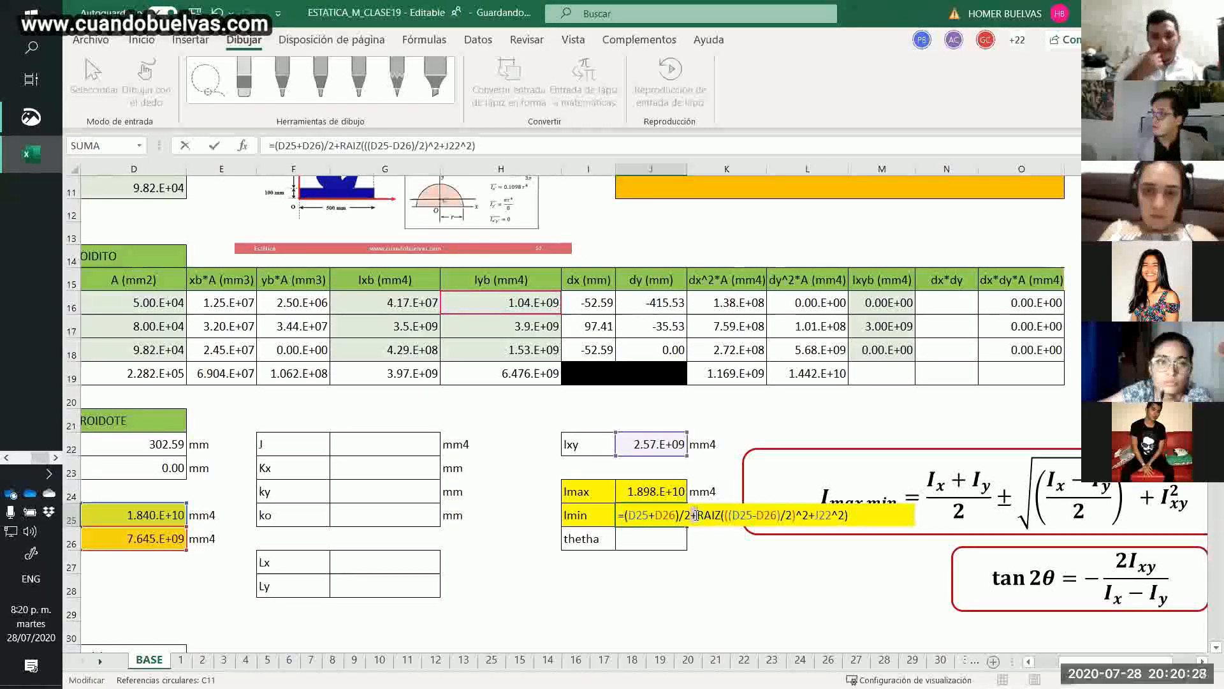
{"action": "key", "text": "BackSpace"}
{"action": "type", "text": "-"}
{"action": "key", "text": "Return"}
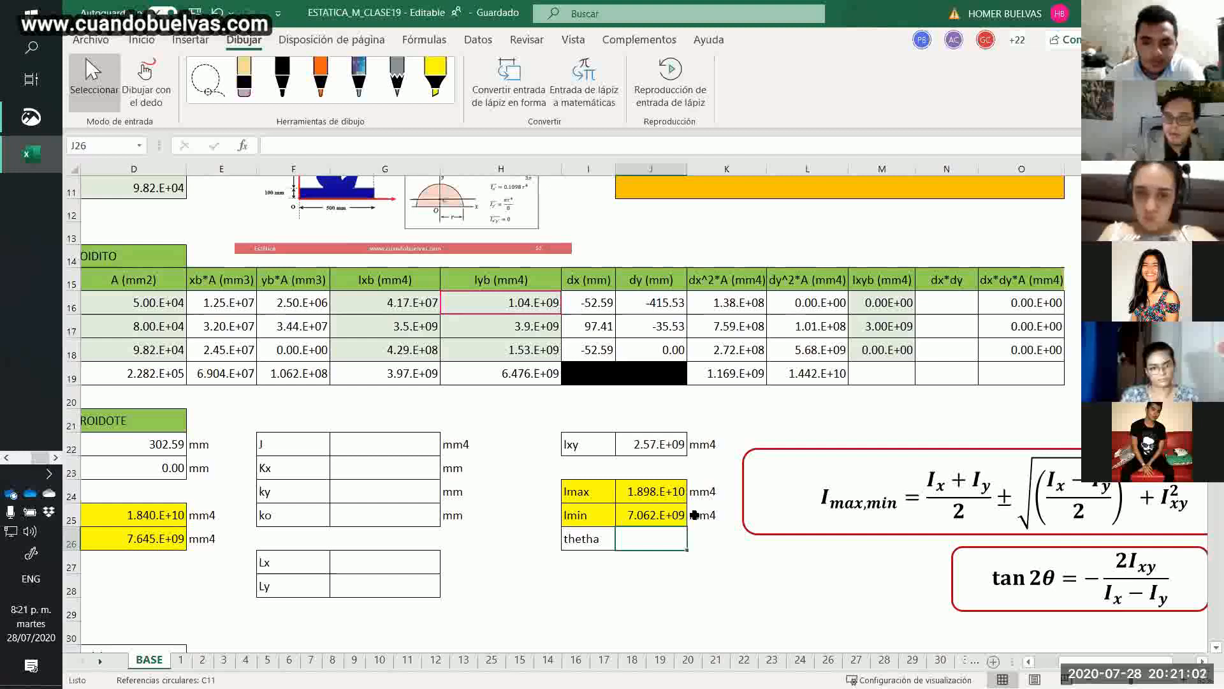
Begin the thetha formula in J26 with half the arctangent converted to degrees, =grados((1/2)*atan(.
{"action": "type", "text": "="}
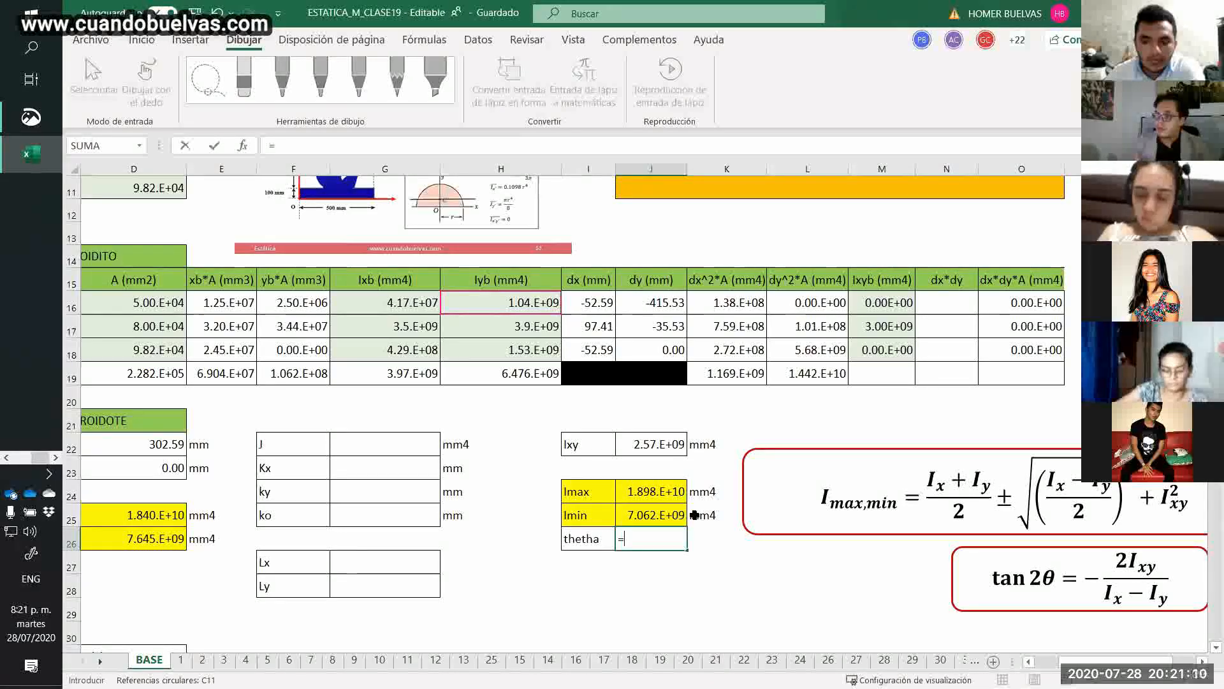
{"action": "type", "text": "grao"}
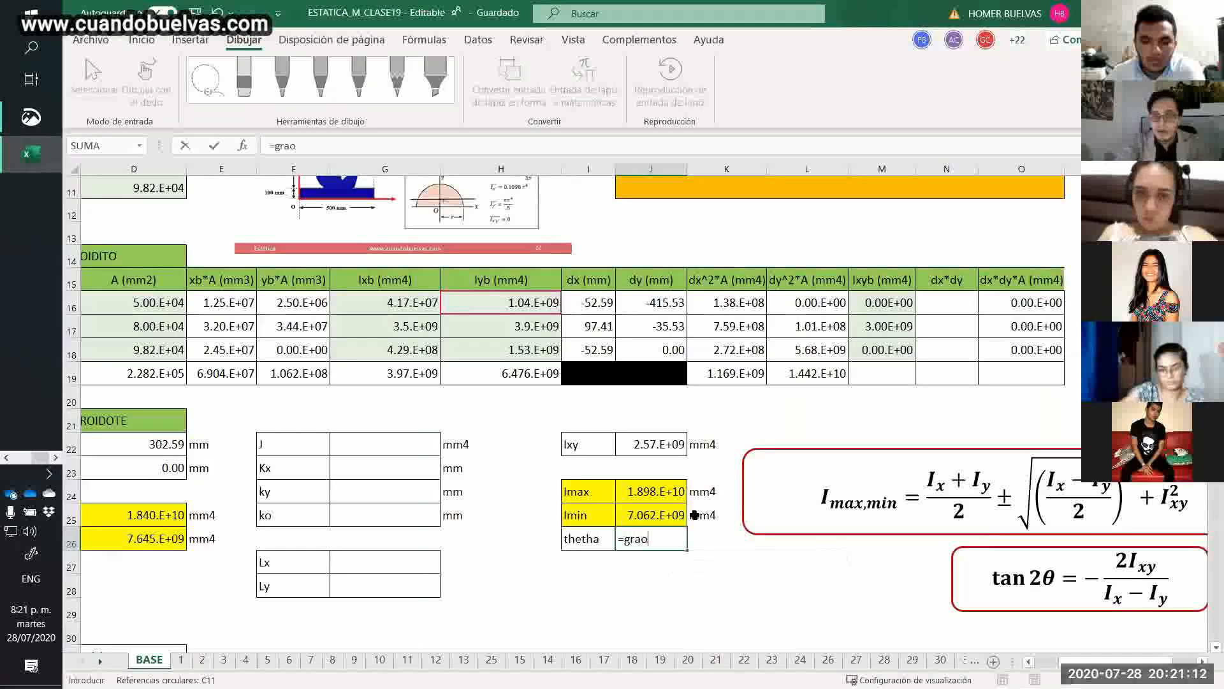
{"action": "key", "text": "BackSpace"}
{"action": "type", "text": "dos("}
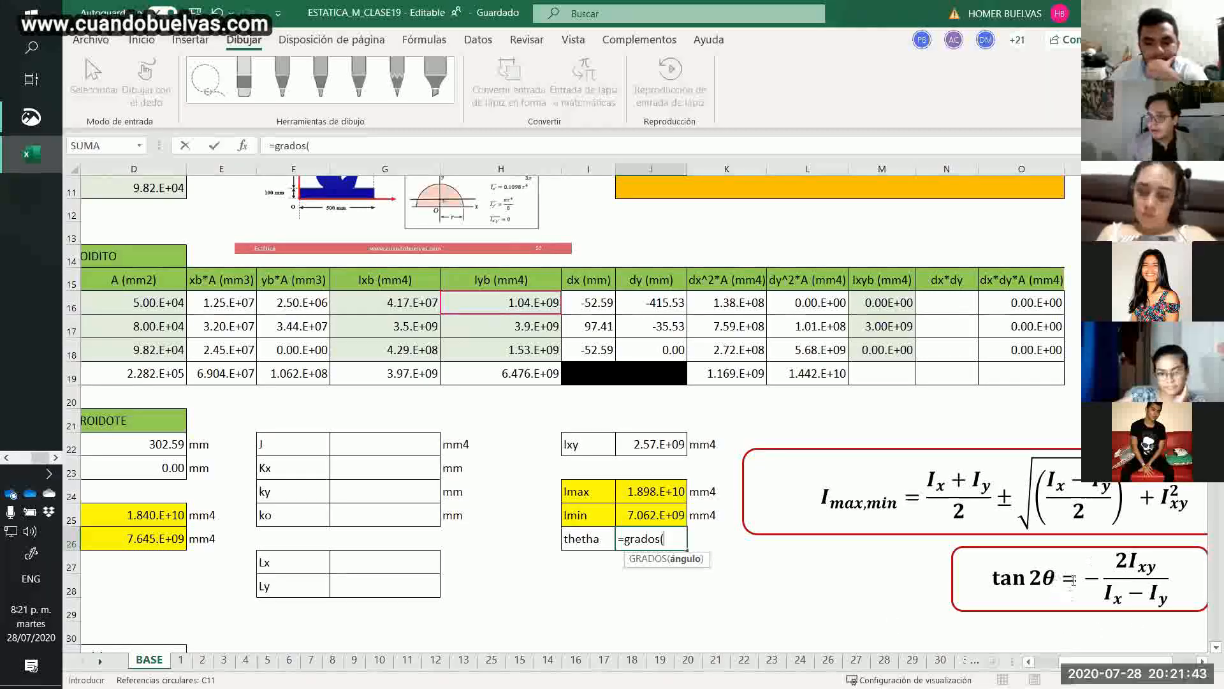
{"action": "type", "text": "(1/2)*"}
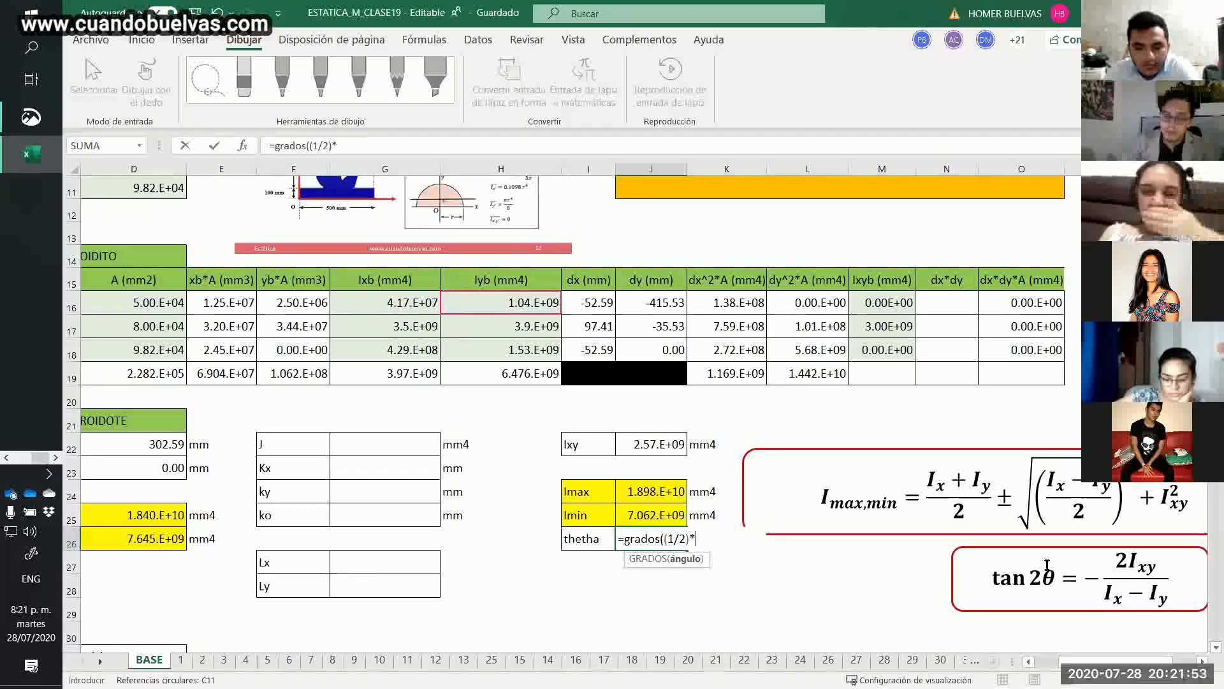
{"action": "type", "text": "atan"}
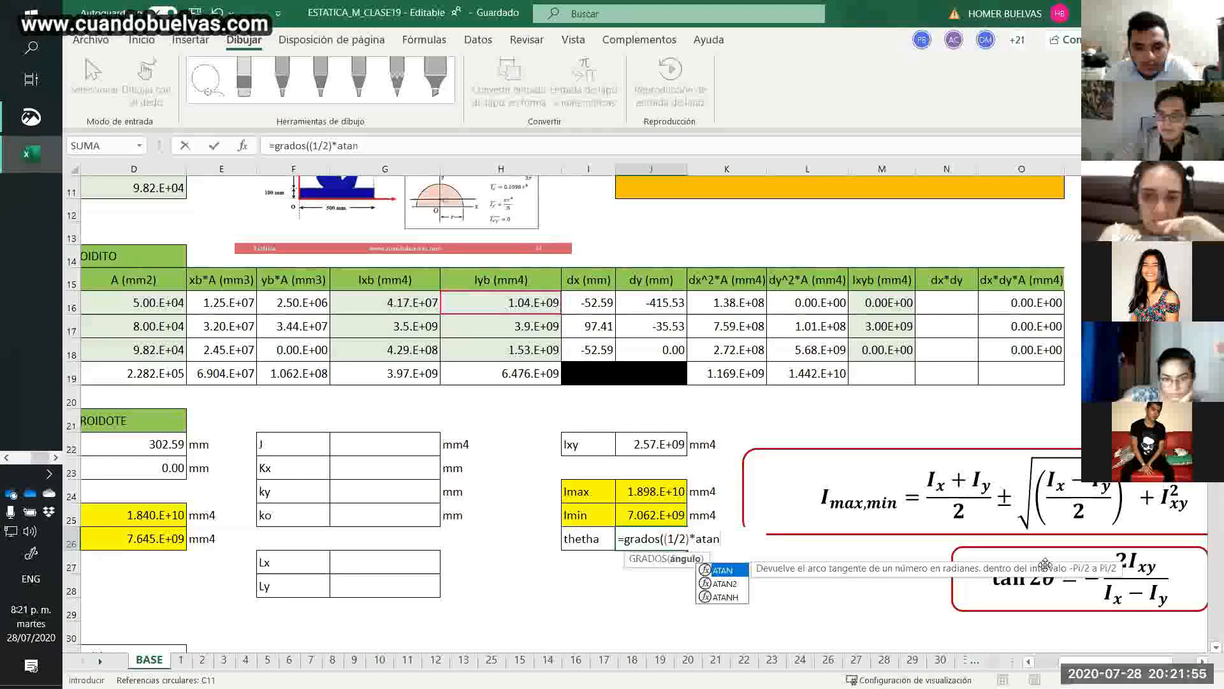
{"action": "type", "text": "("}
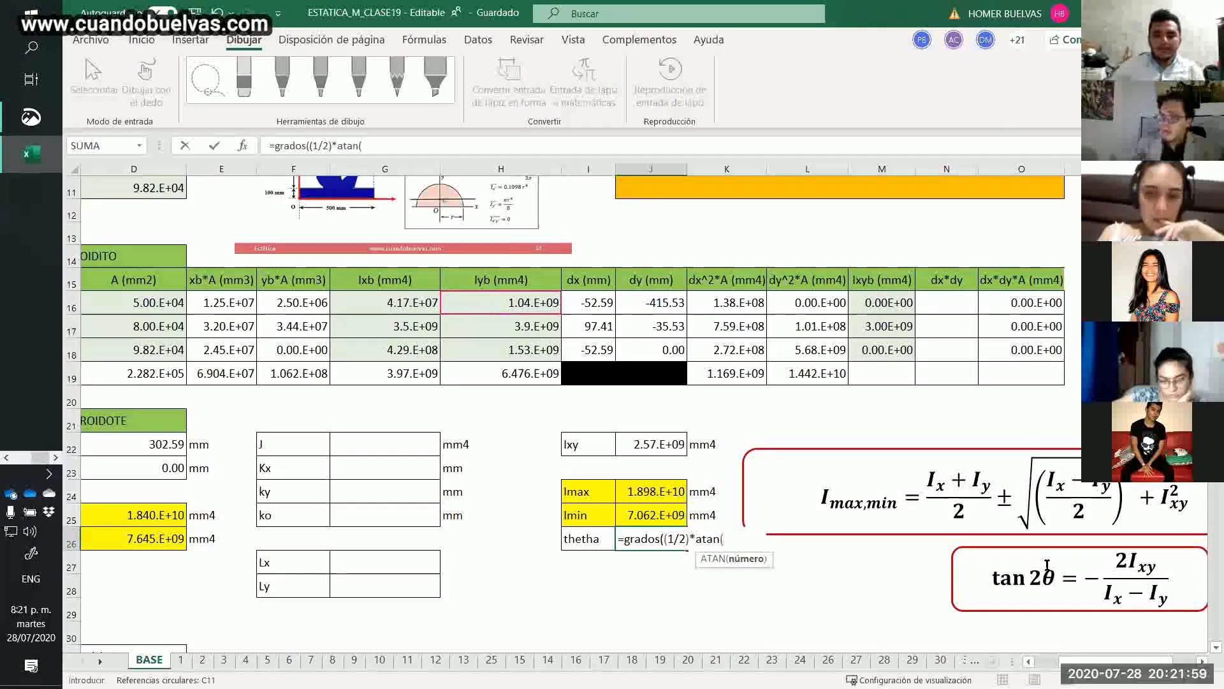
{"action": "type", "text": "-2"}
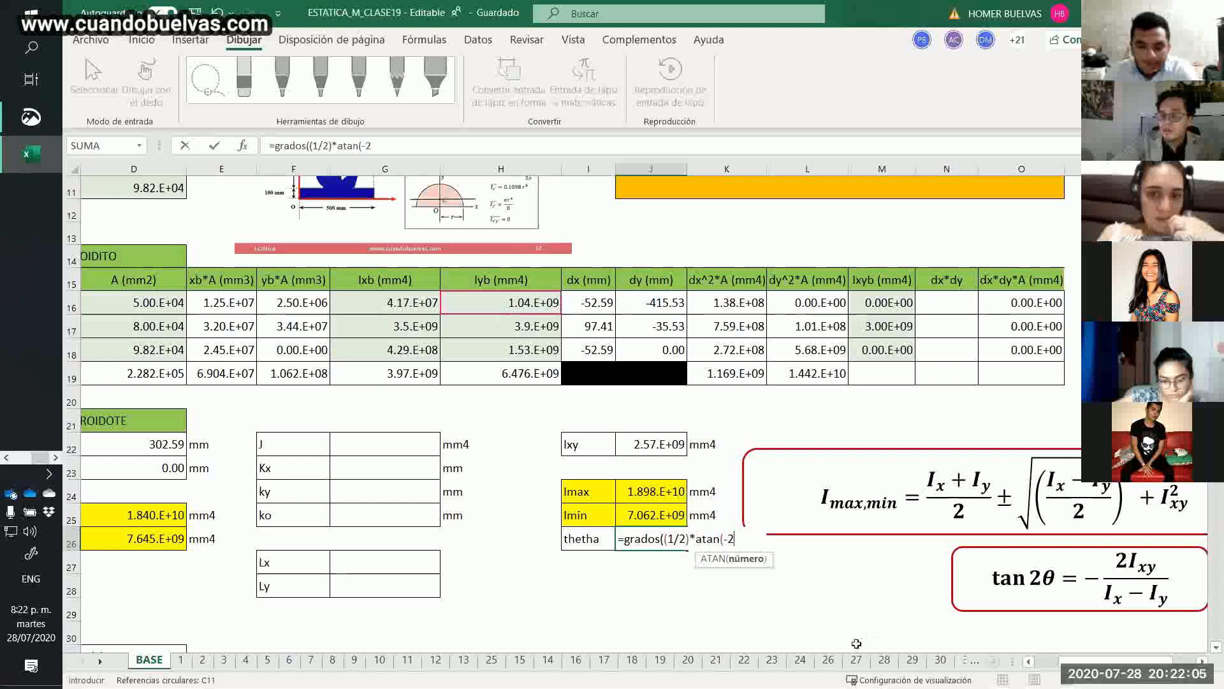
{"action": "type", "text": "*"}
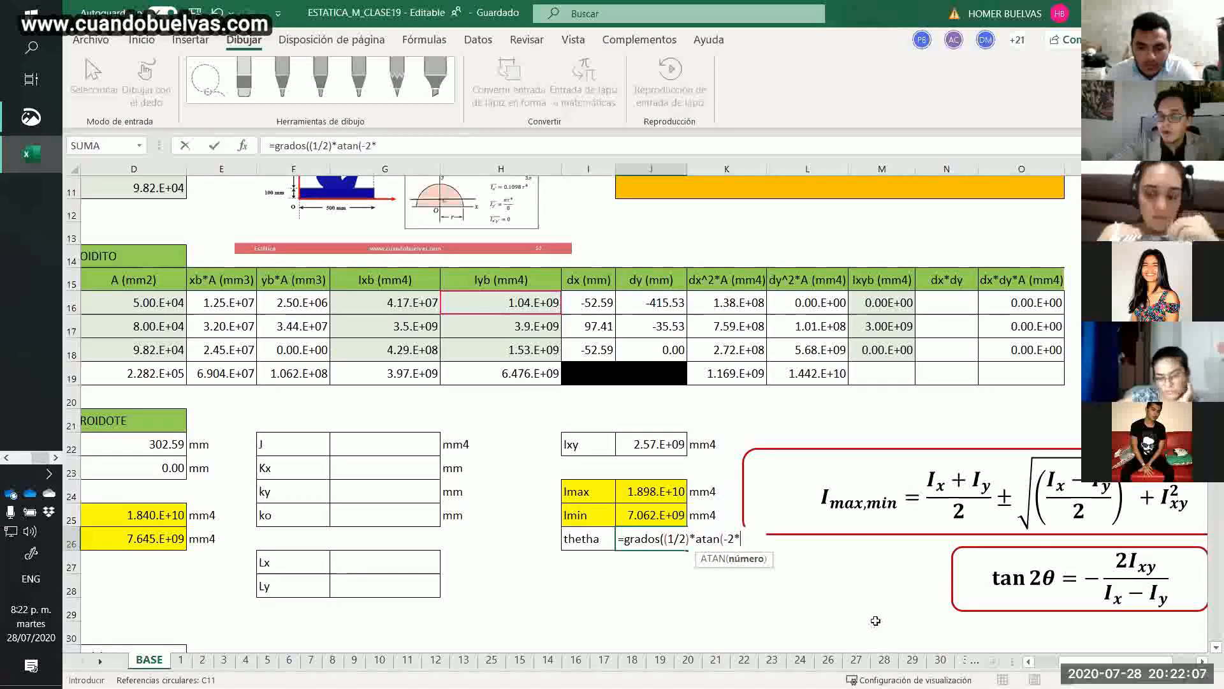
{"action": "type", "text": "j22"}
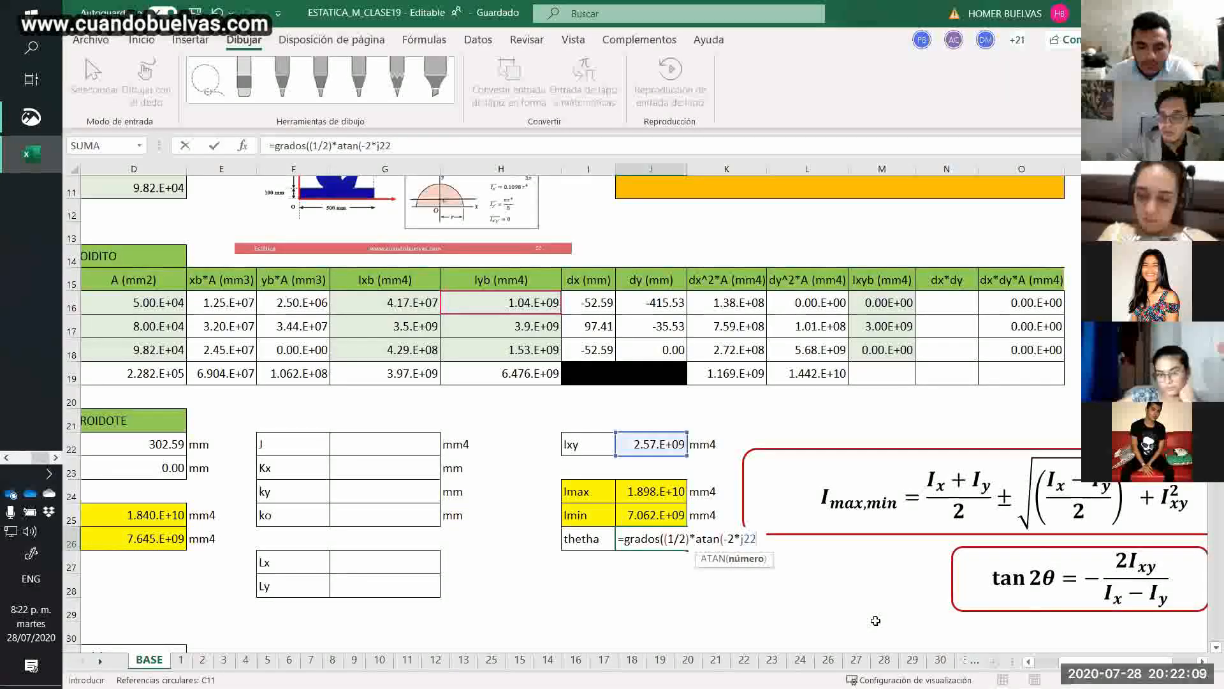
{"action": "type", "text": "/("}
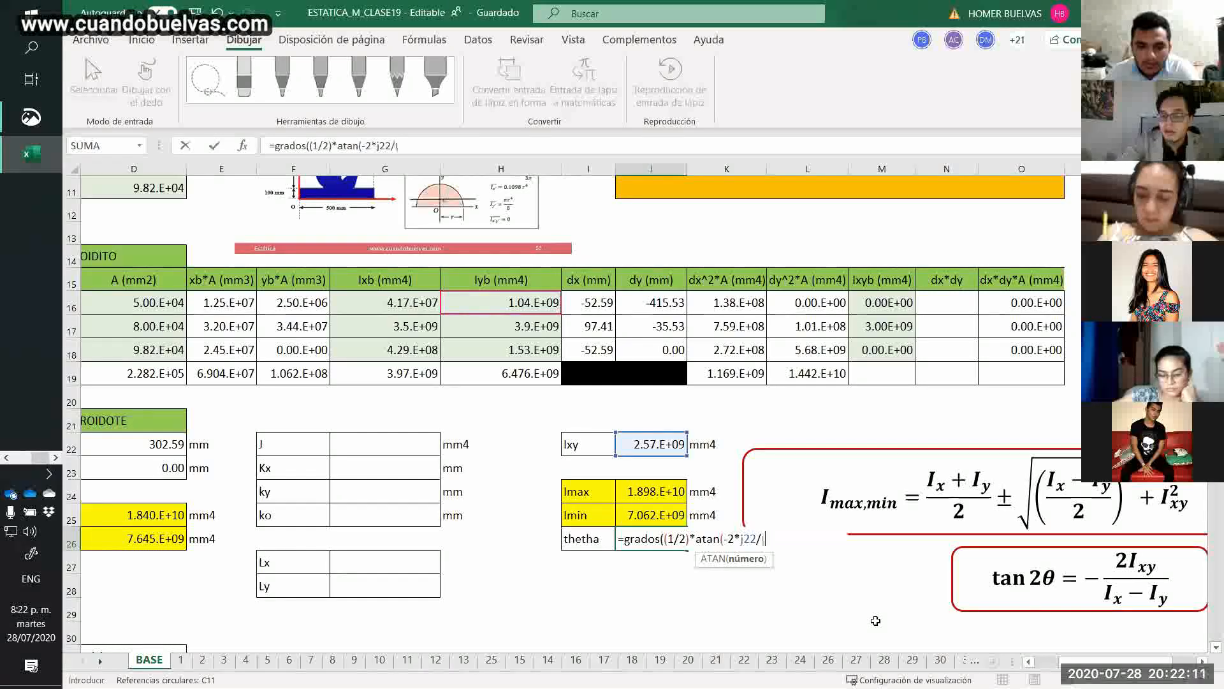
{"action": "type", "text": "d25-d26"}
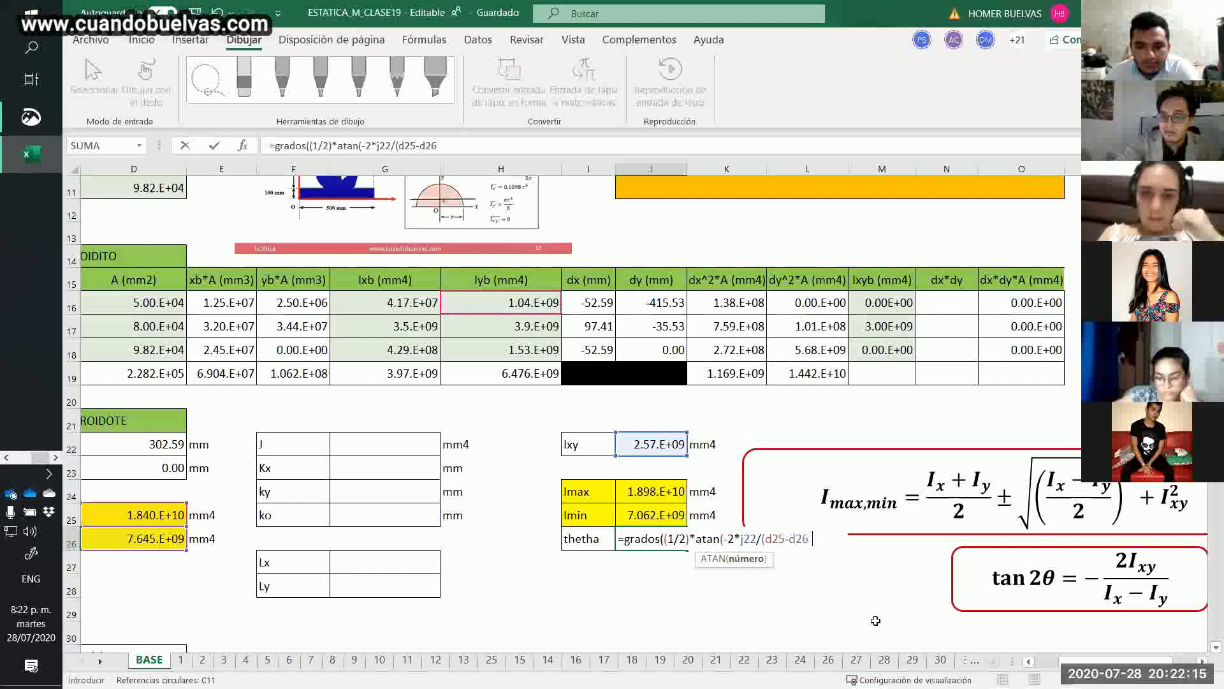
{"action": "type", "text": ")))"}
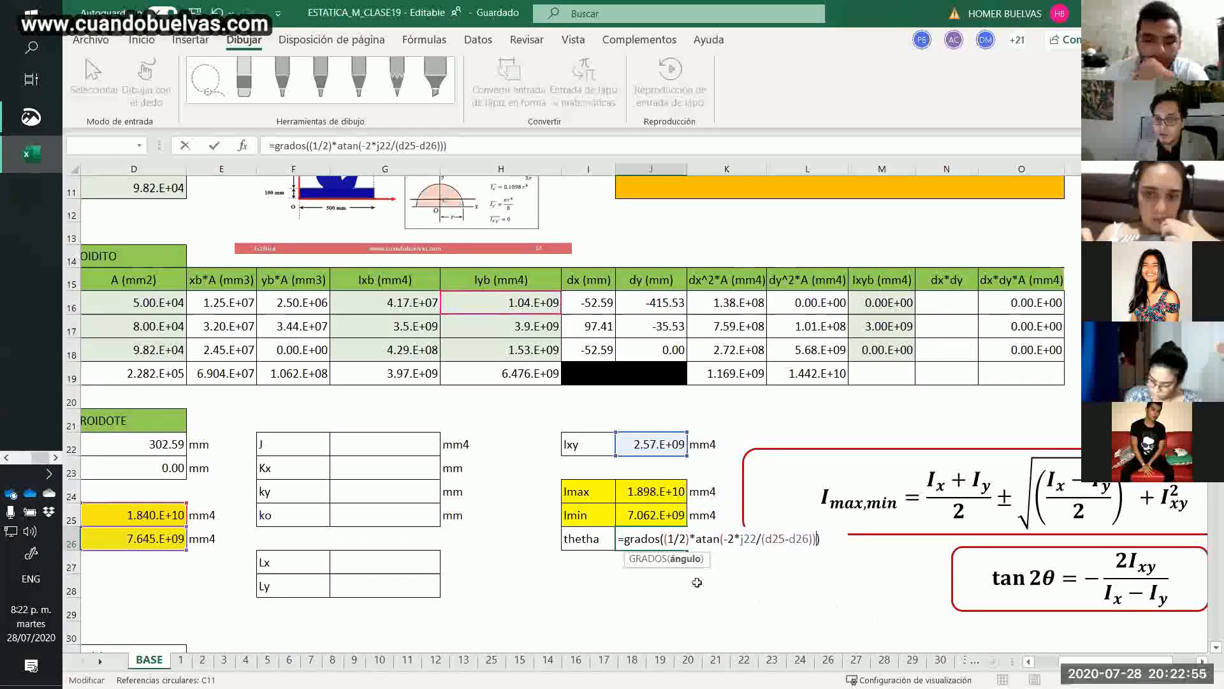
Change the function name in the thetha formula to grads and commit it.
{"action": "left_click", "coordinate": [662, 539]}
{"action": "key", "text": "BackSpace"}
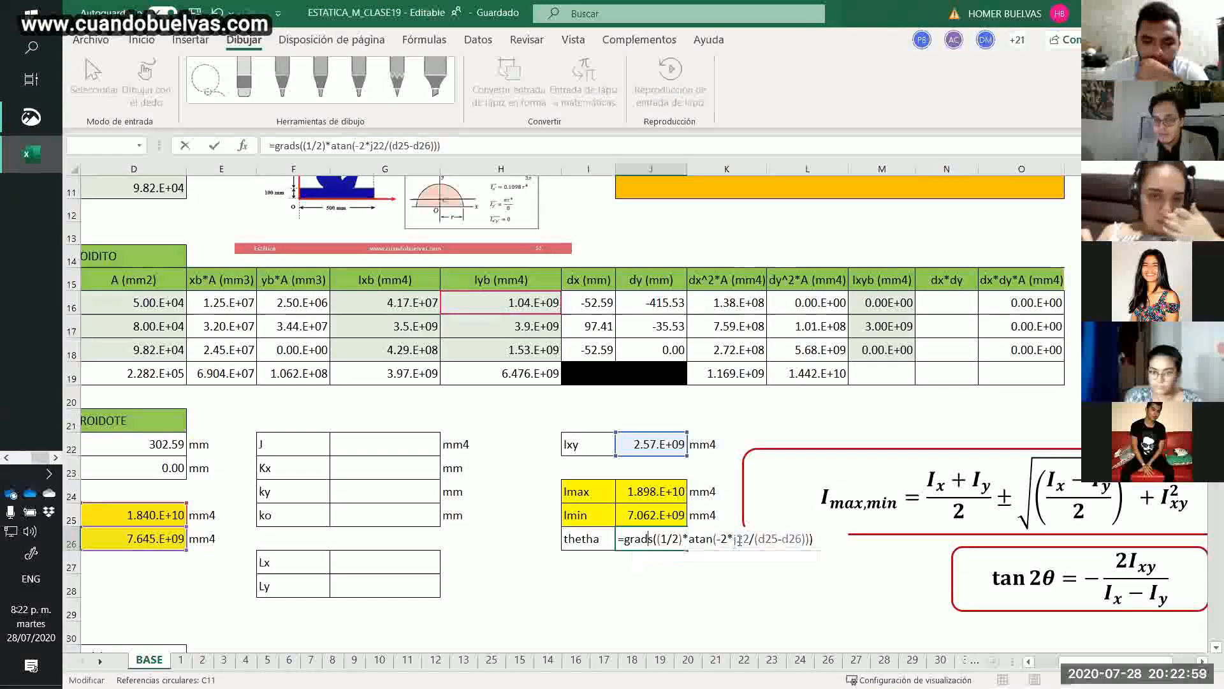
{"action": "key", "text": "Return"}
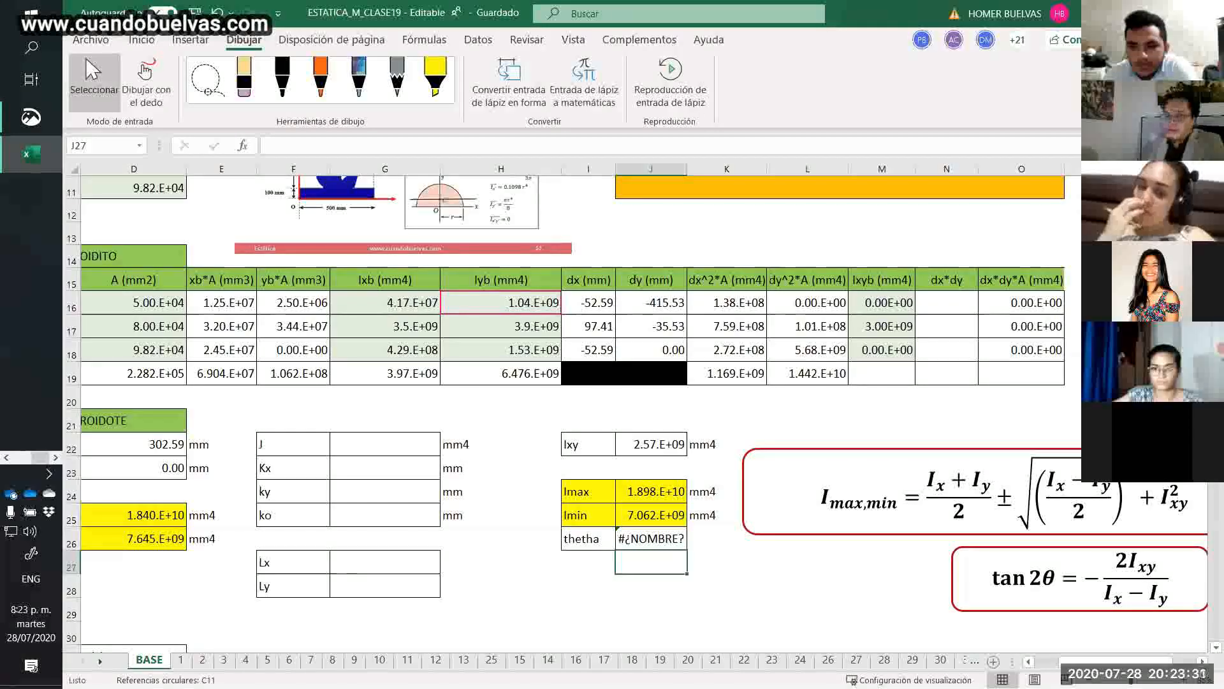
Correct the thetha formula's function name to grados, commit it, and select the angle cell J26.
{"action": "double_click", "coordinate": [667, 540]}
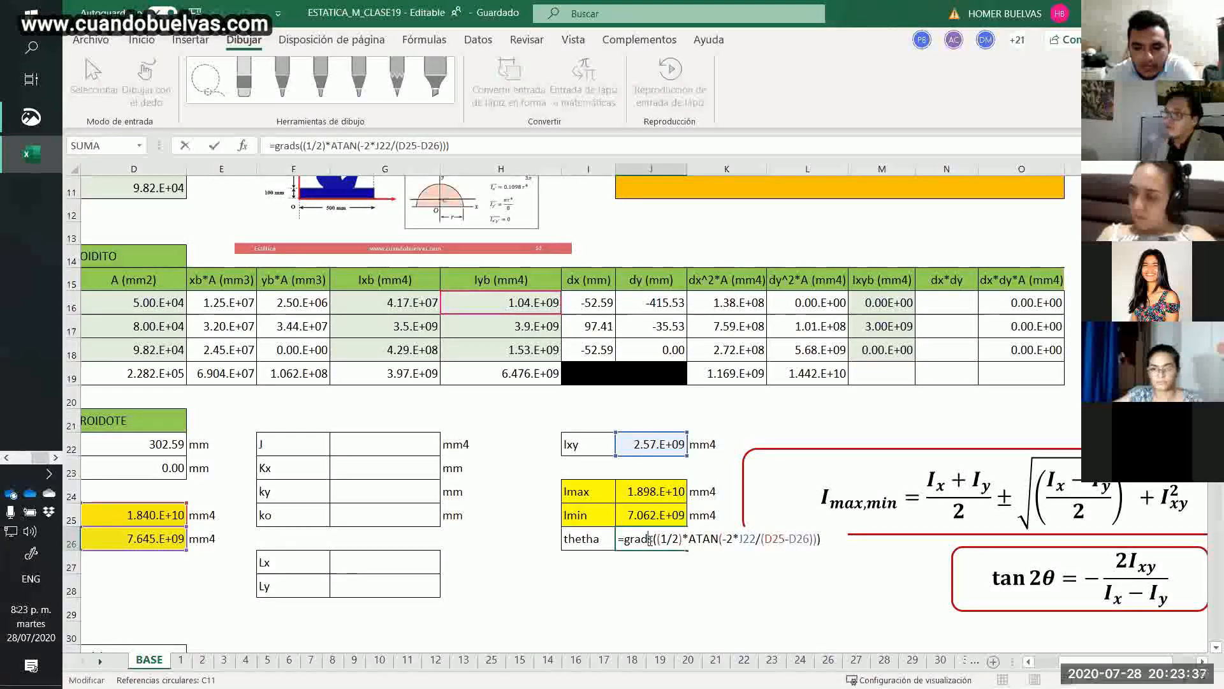
{"action": "type", "text": "o"}
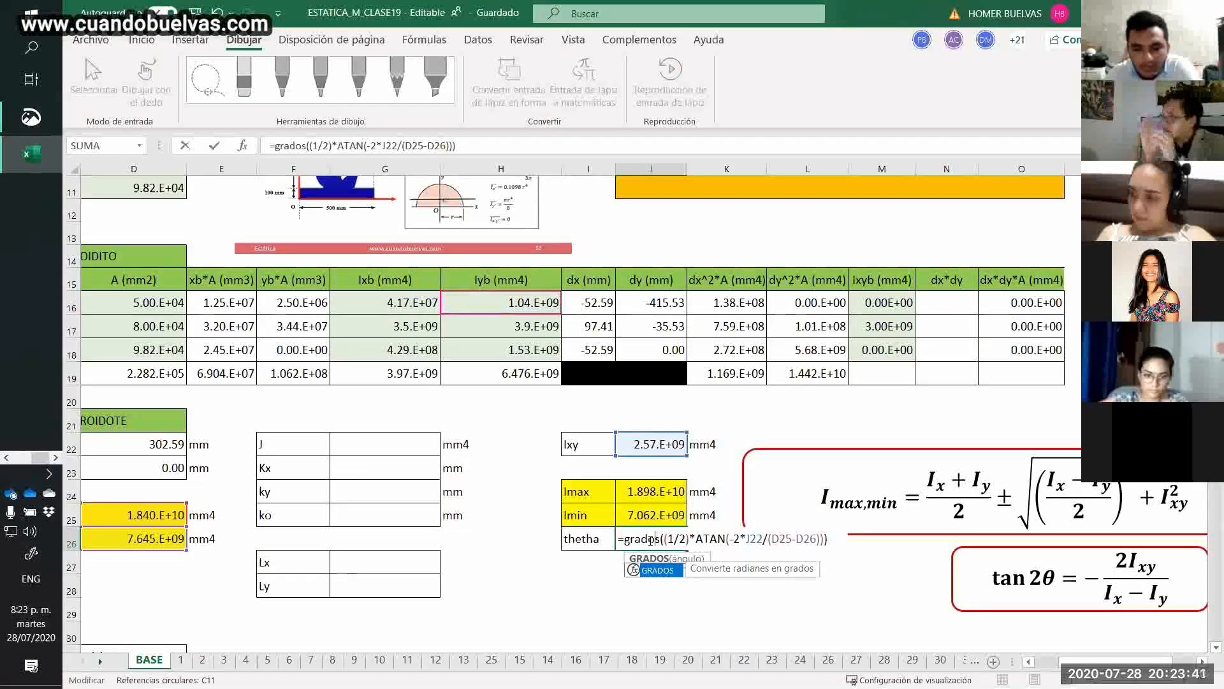
{"action": "key", "text": "Return"}
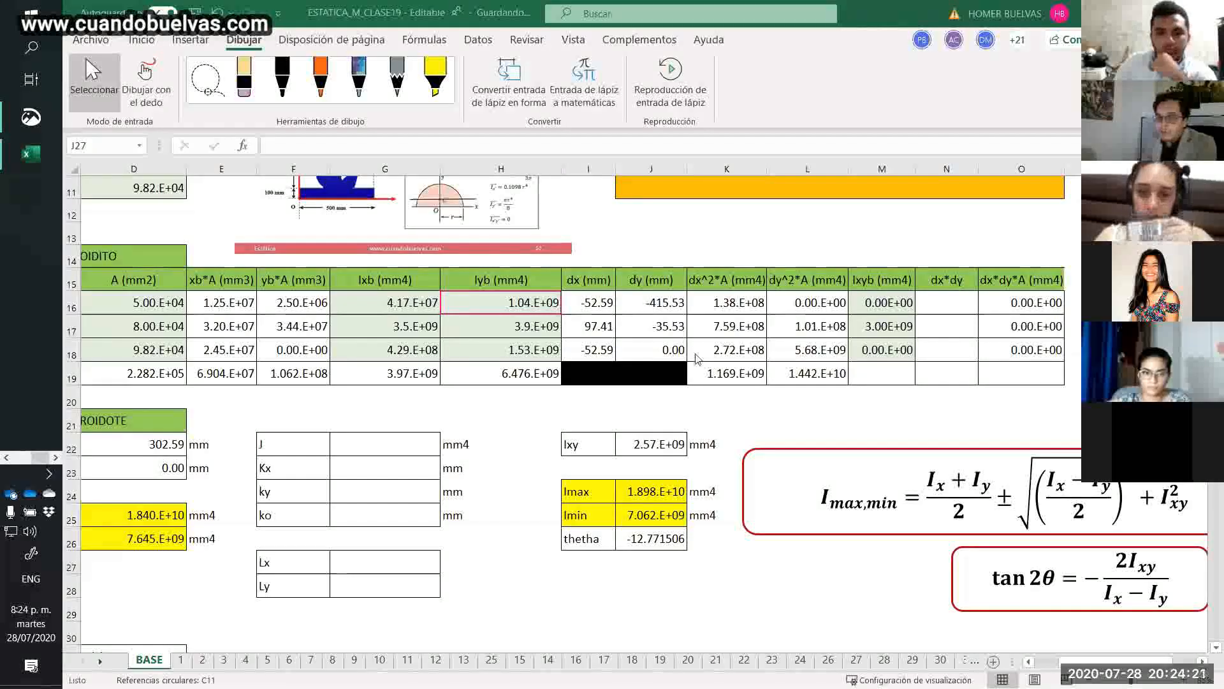
{"action": "left_click", "coordinate": [634, 534]}
{"action": "left_click", "coordinate": [636, 536]}
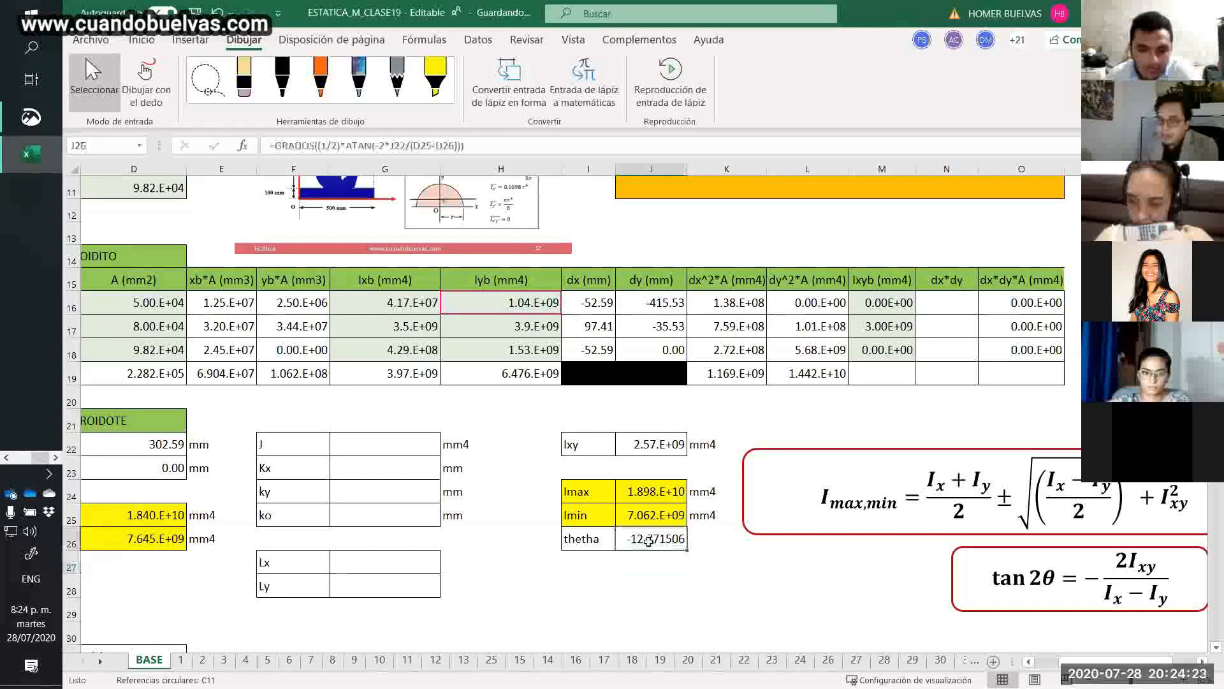